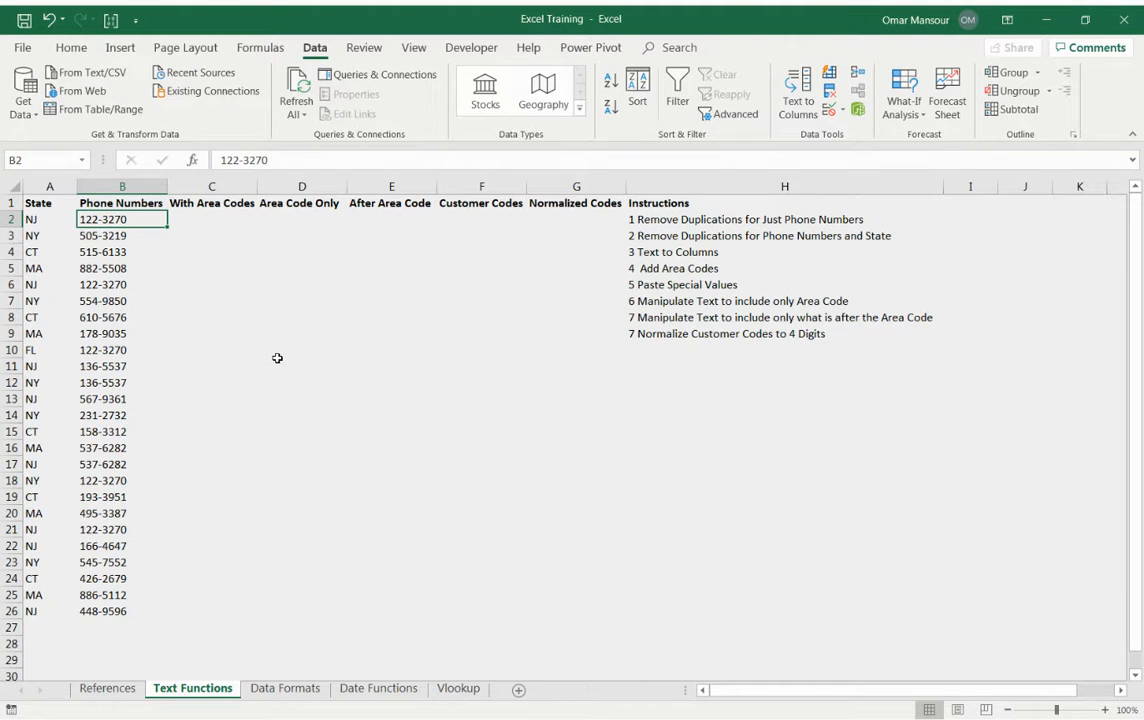
Remove duplicates from the Phone Numbers column alone, continuing with the current selection B2:B26 instead of expanding it.
key("Left")
key("ctrl+shift+Down")
key("shift+Right")
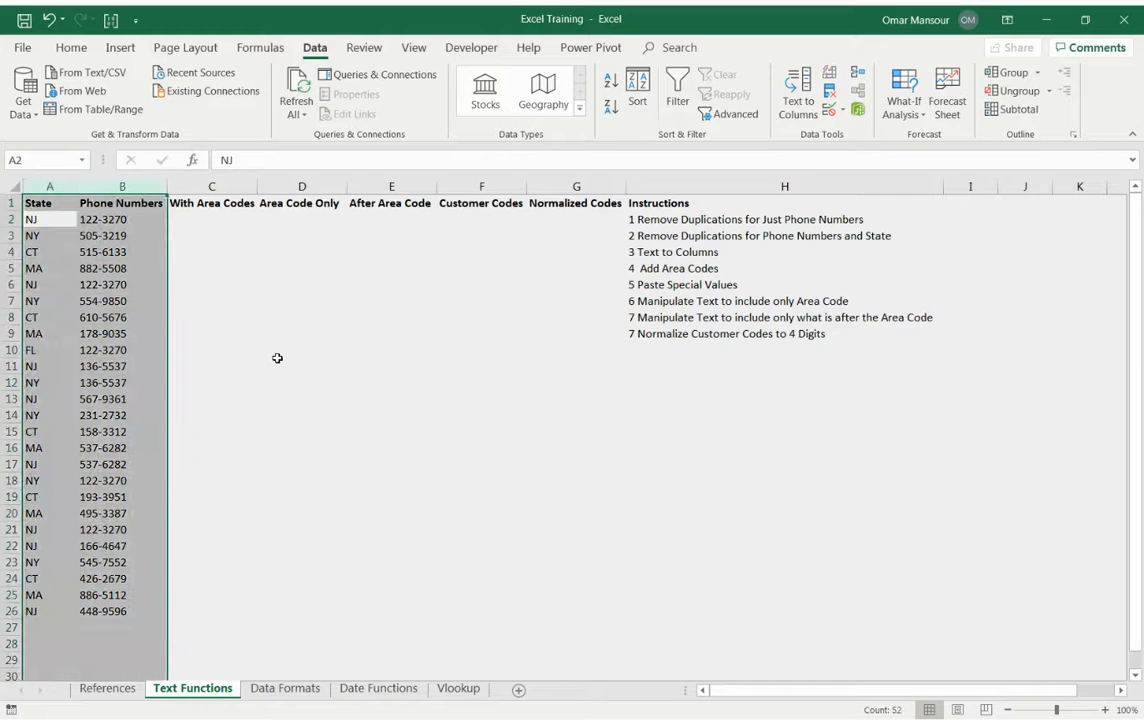
key("Right")
key("ctrl+shift+Down")
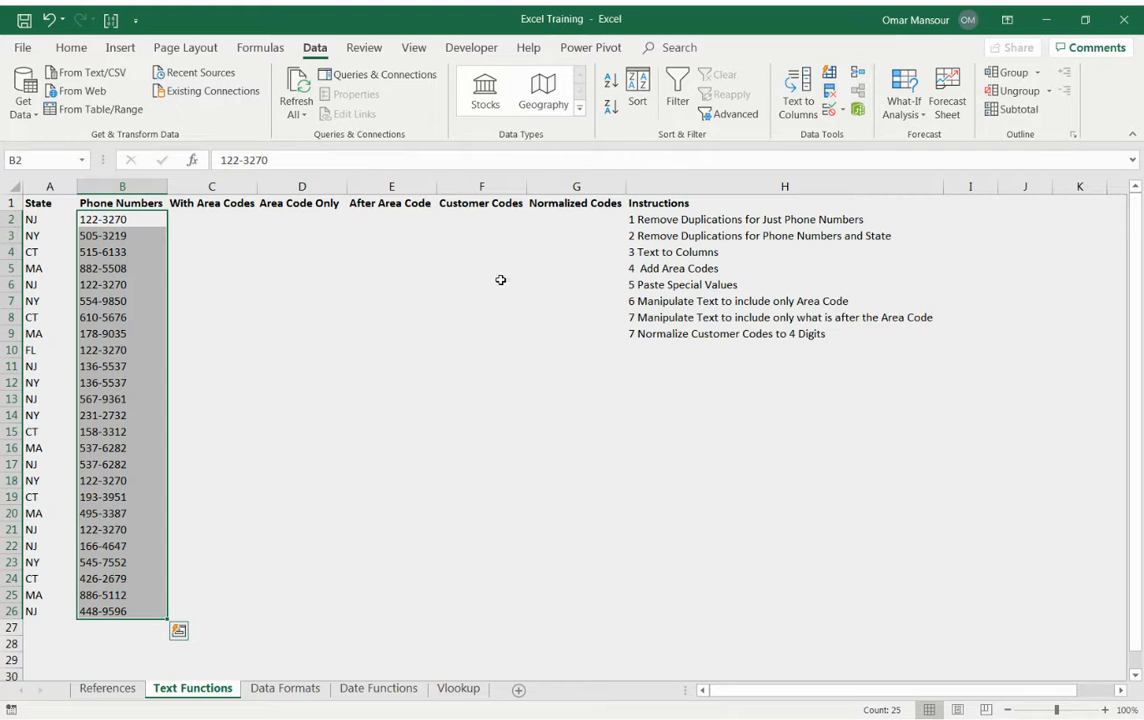
left_click(290, 51)
left_click(314, 51)
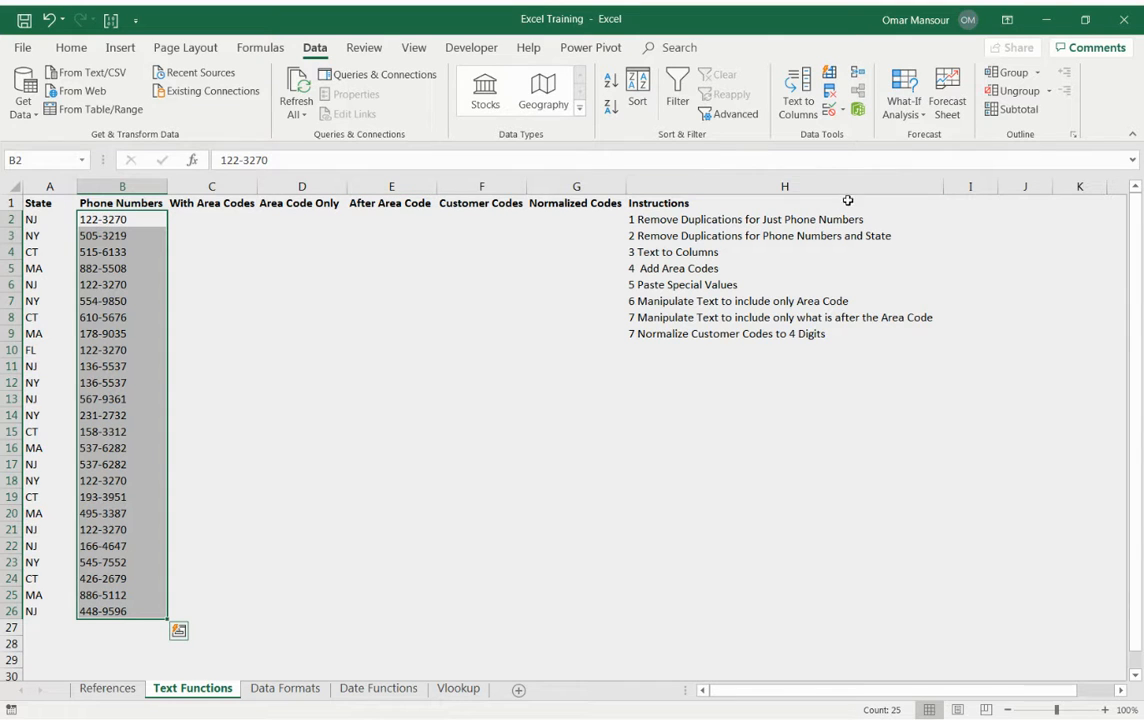
left_click(831, 92)
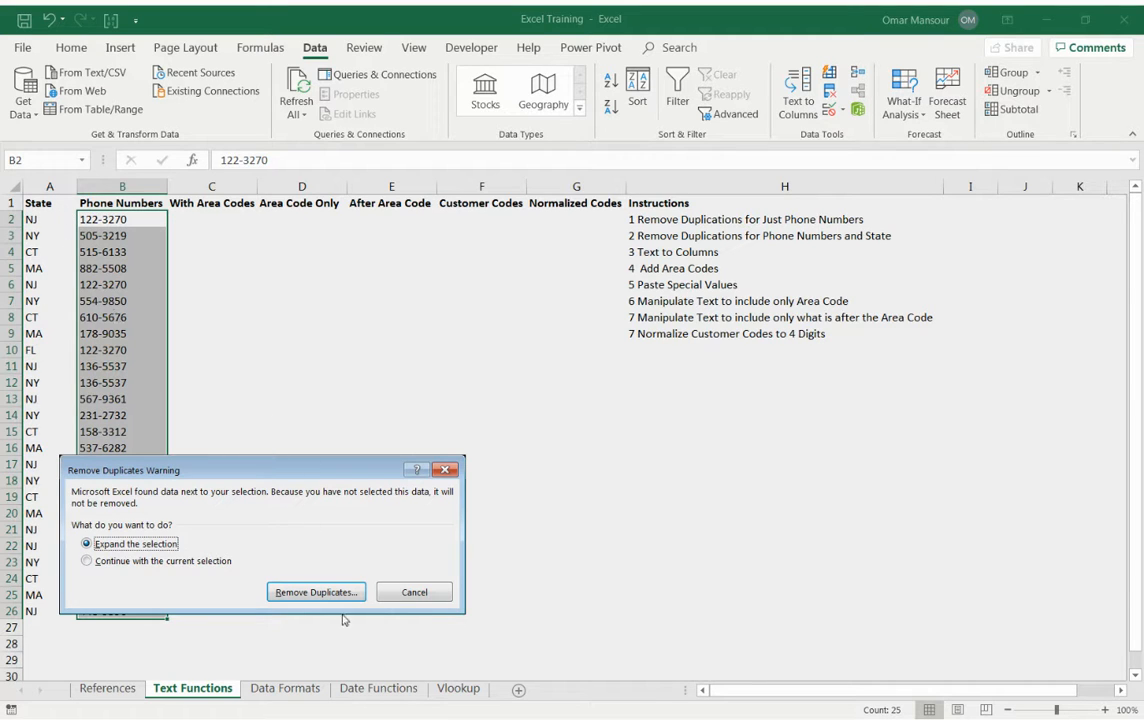
left_click(150, 561)
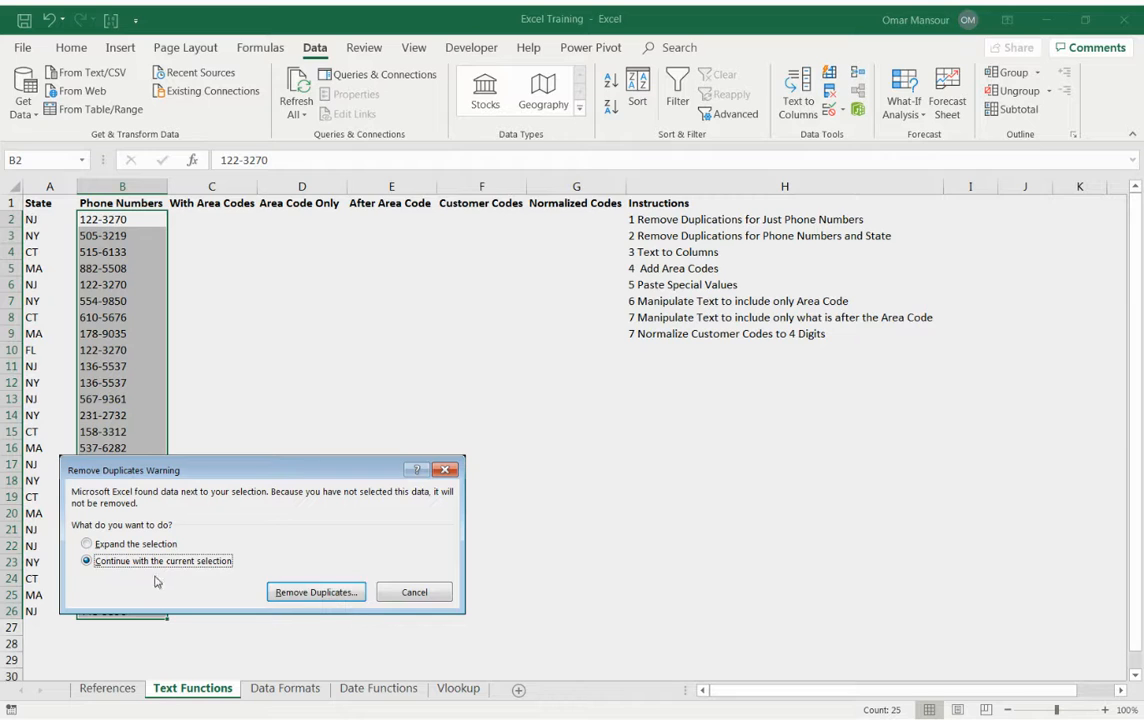
left_click(316, 592)
left_click(311, 641)
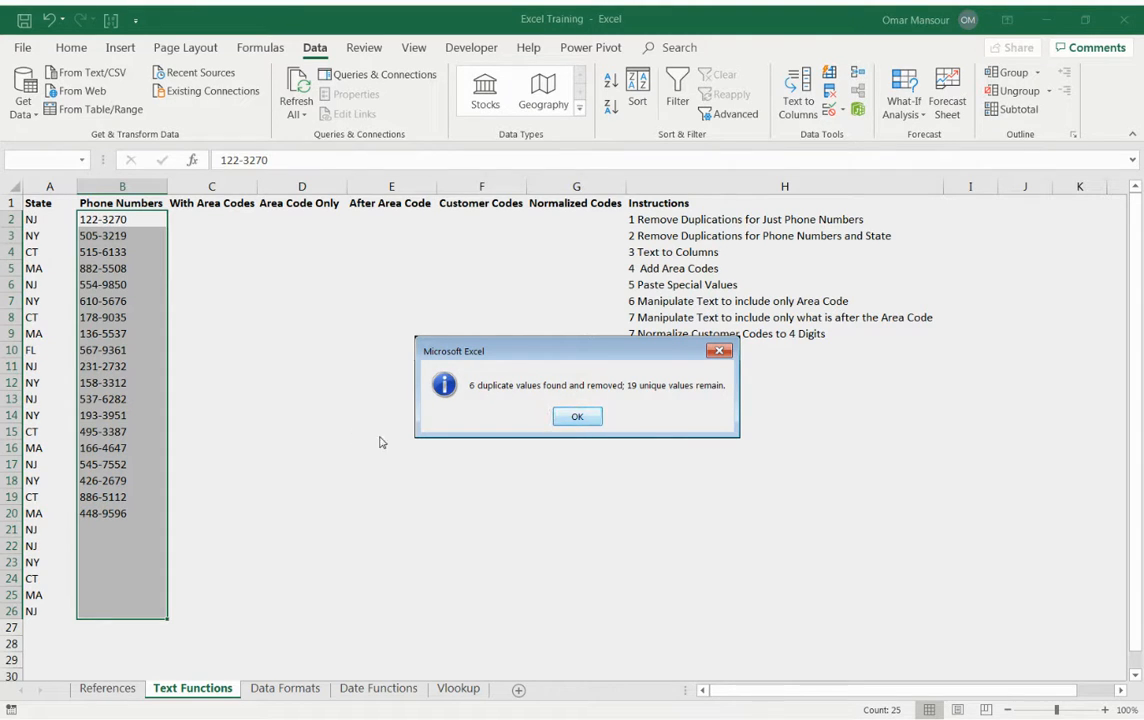
left_click(600, 420)
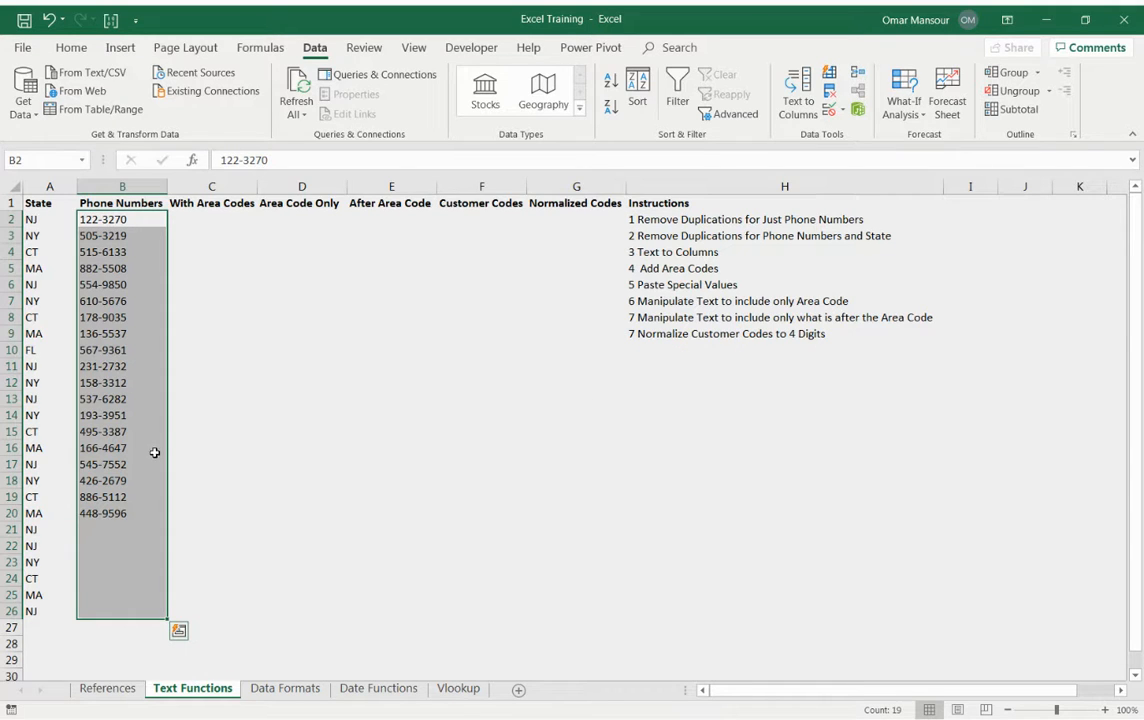
Undo the duplicate removal in the Phone Numbers column.
left_click(126, 480)
key("ctrl+z")
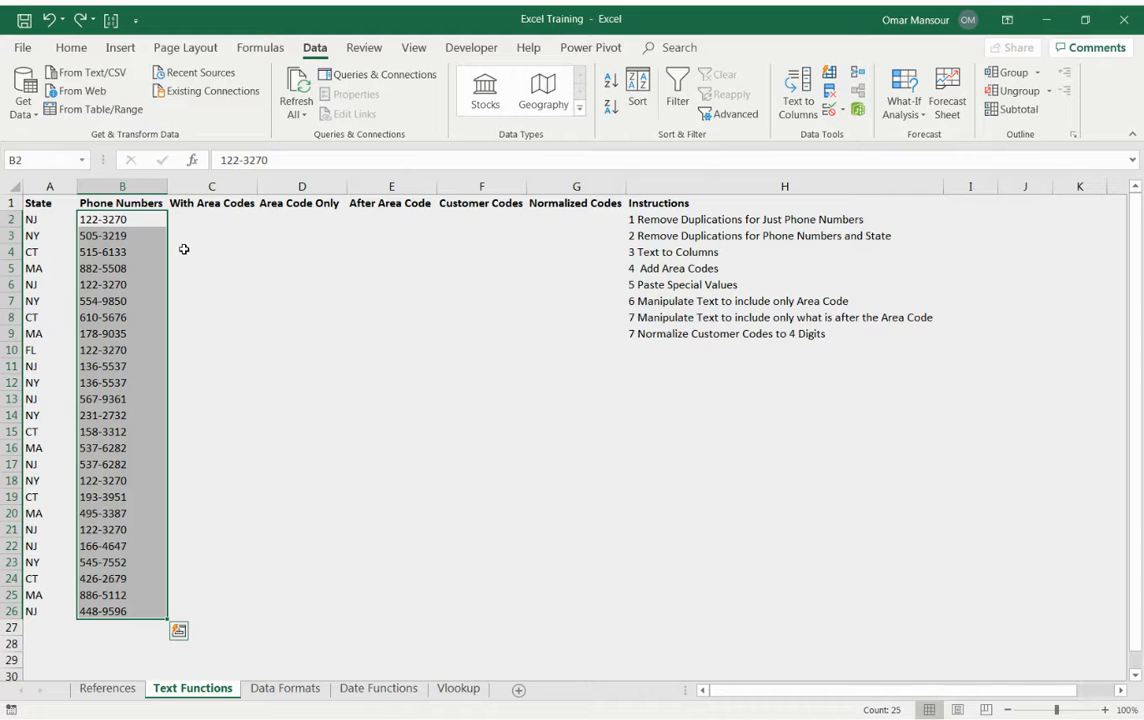
Remove duplicate rows from A1:B26, comparing both the State and Phone Numbers columns and treating the first row as headers.
left_click(29, 201)
key("shift+Right")
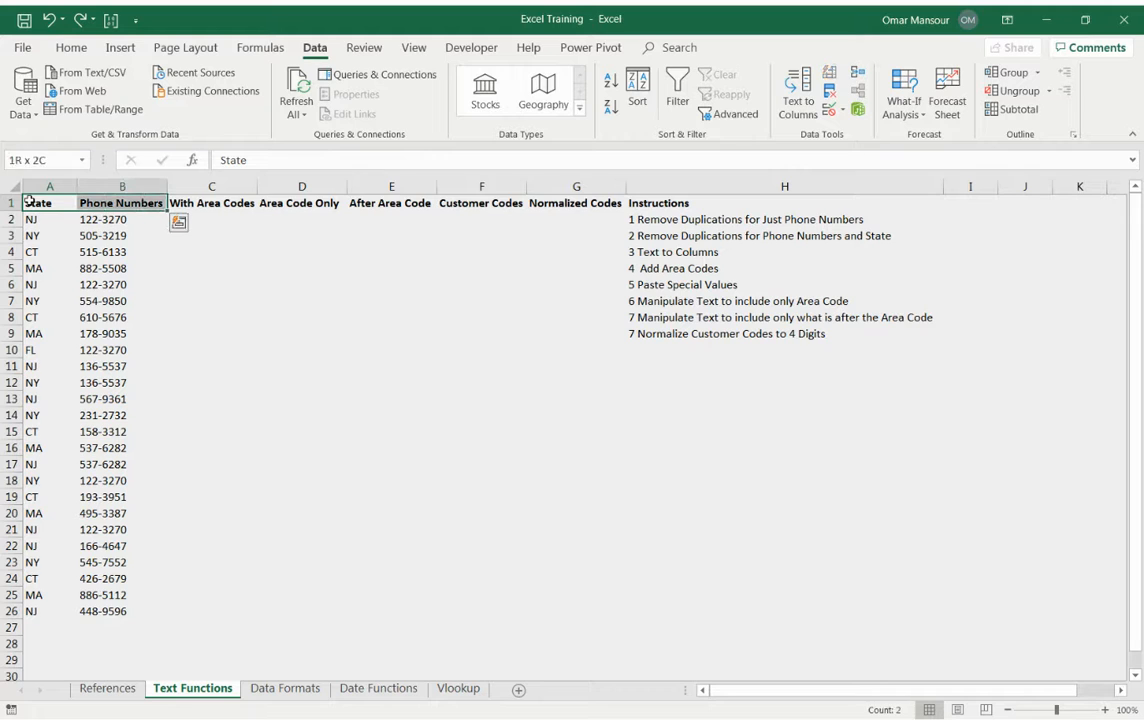
key("ctrl+shift+Down")
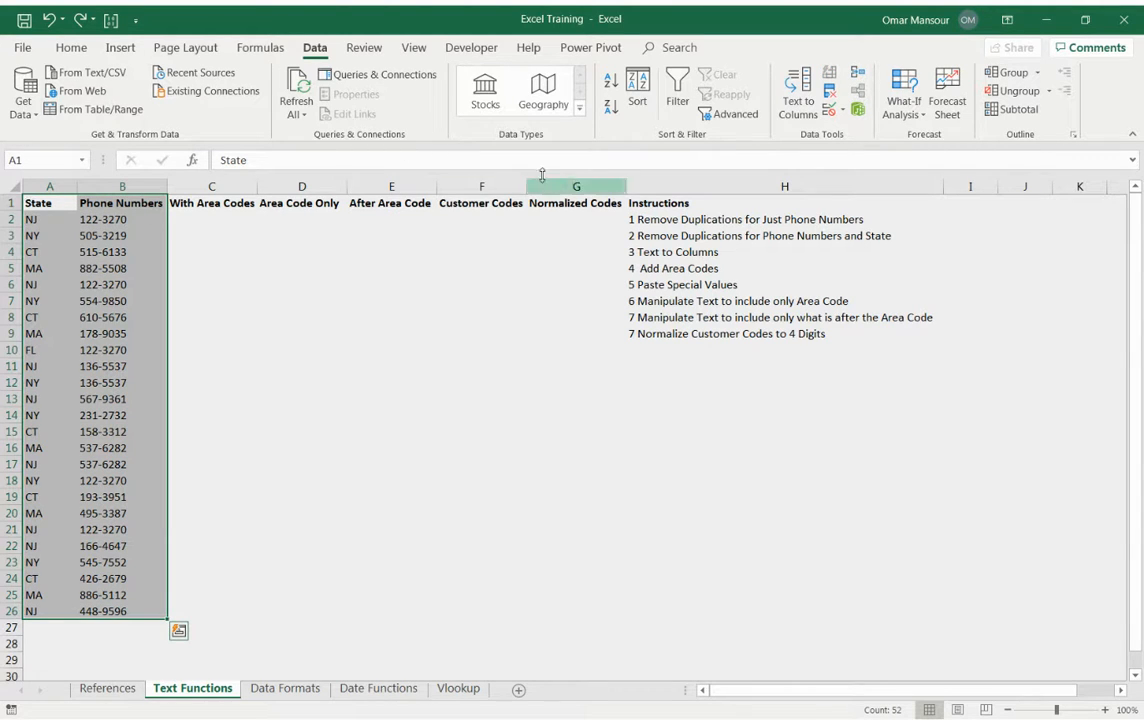
left_click(831, 92)
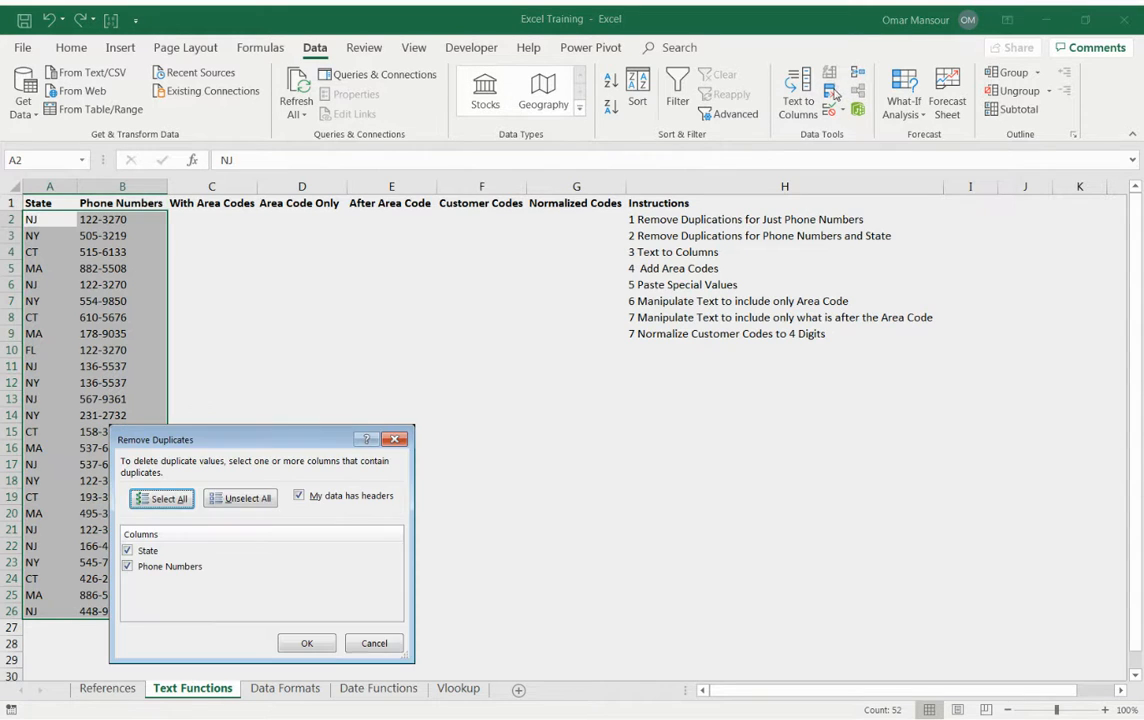
left_click(307, 643)
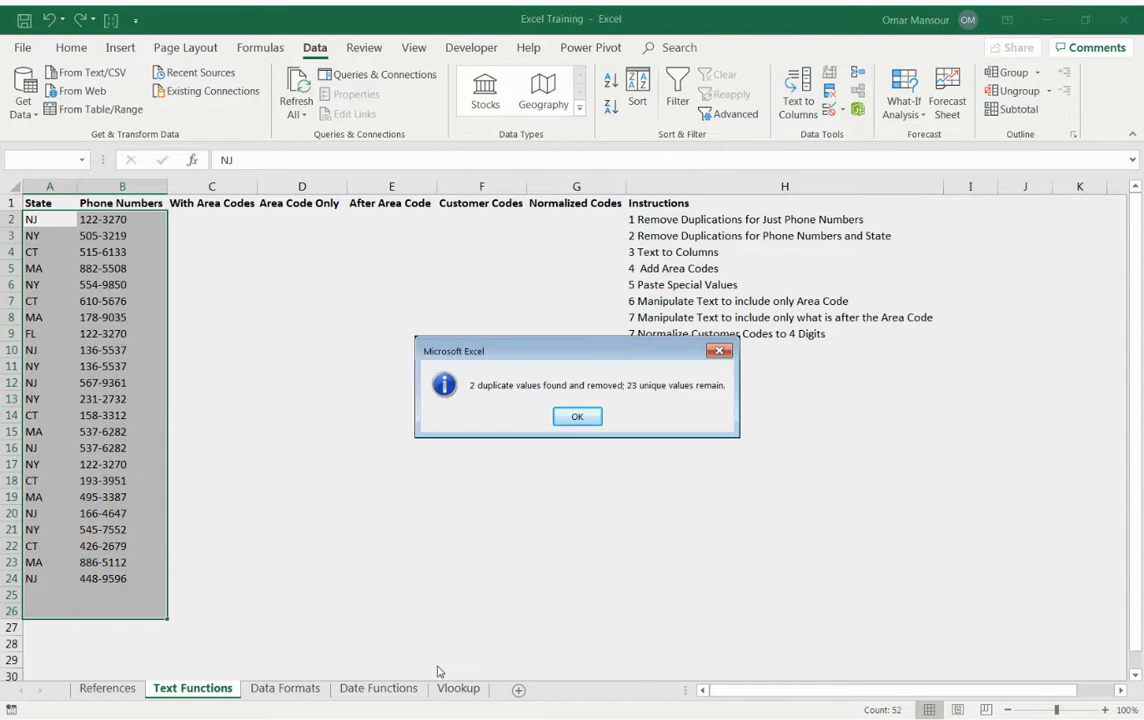
left_click(571, 420)
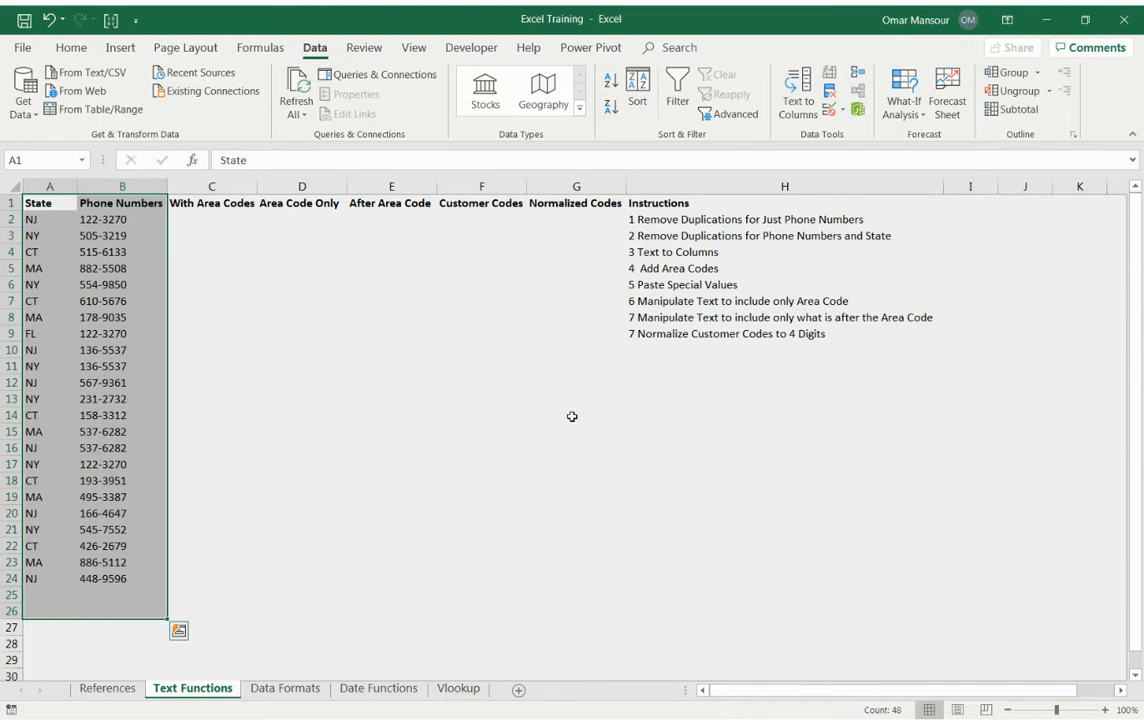
Enter =RANDBETWEEN(100,999) in cell C2 under With Area Codes to generate a random three-digit area code.
left_click(199, 264)
left_click(195, 222)
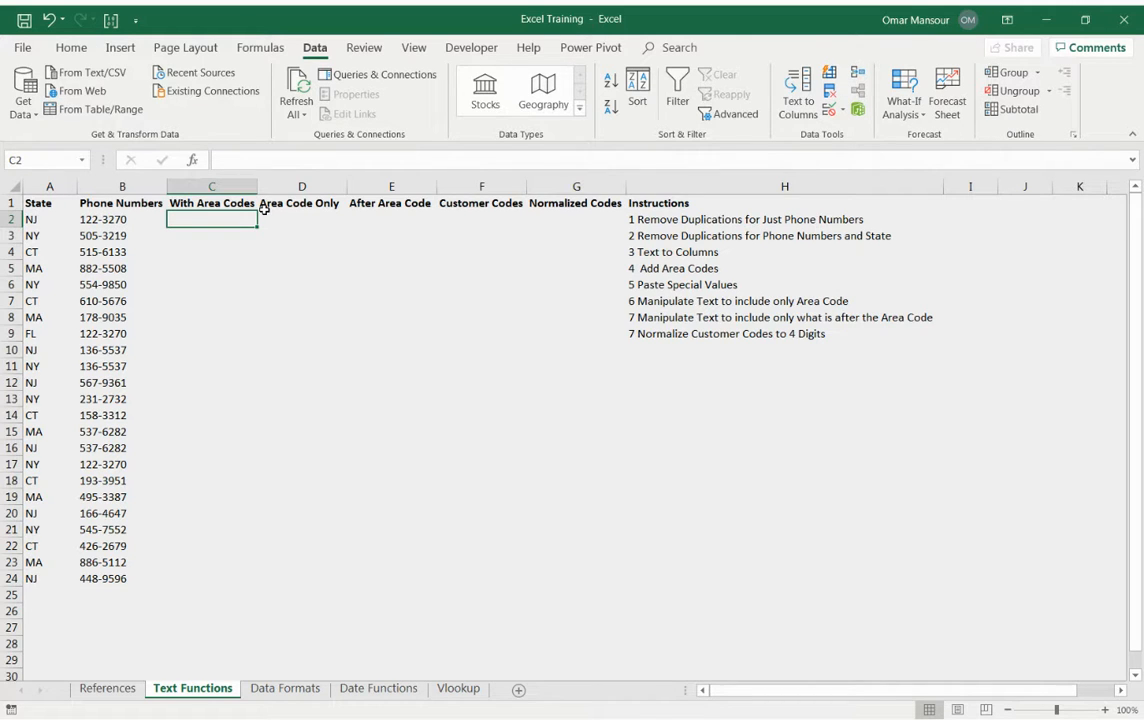
type("=")
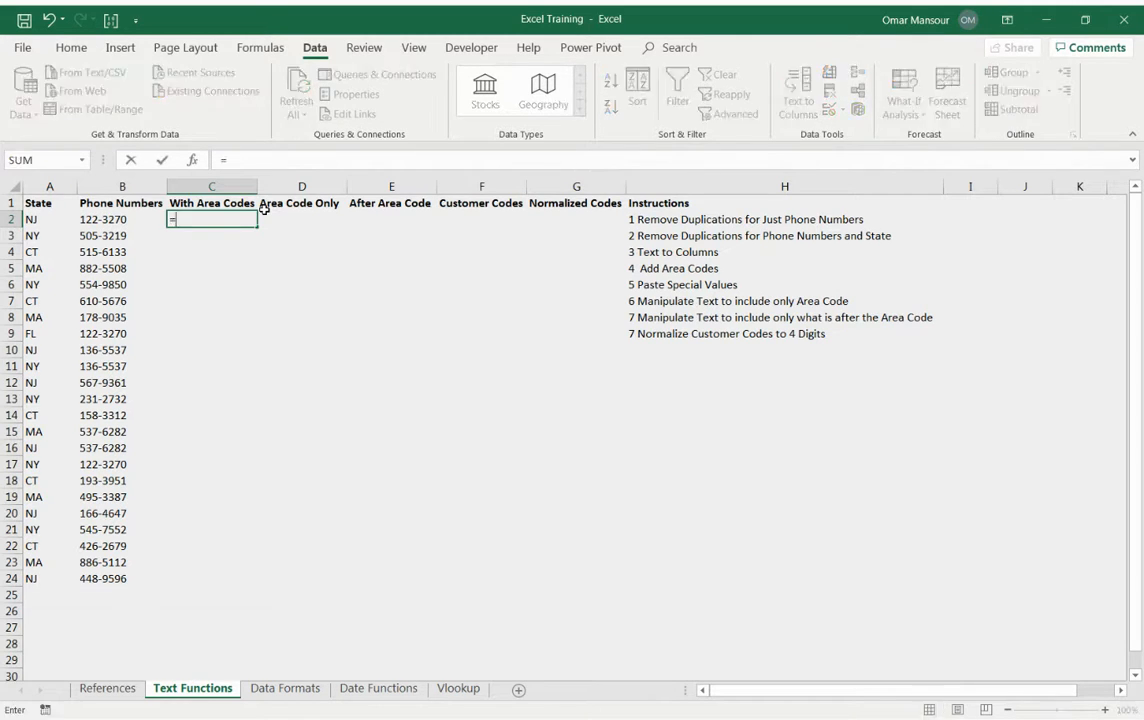
type("rand")
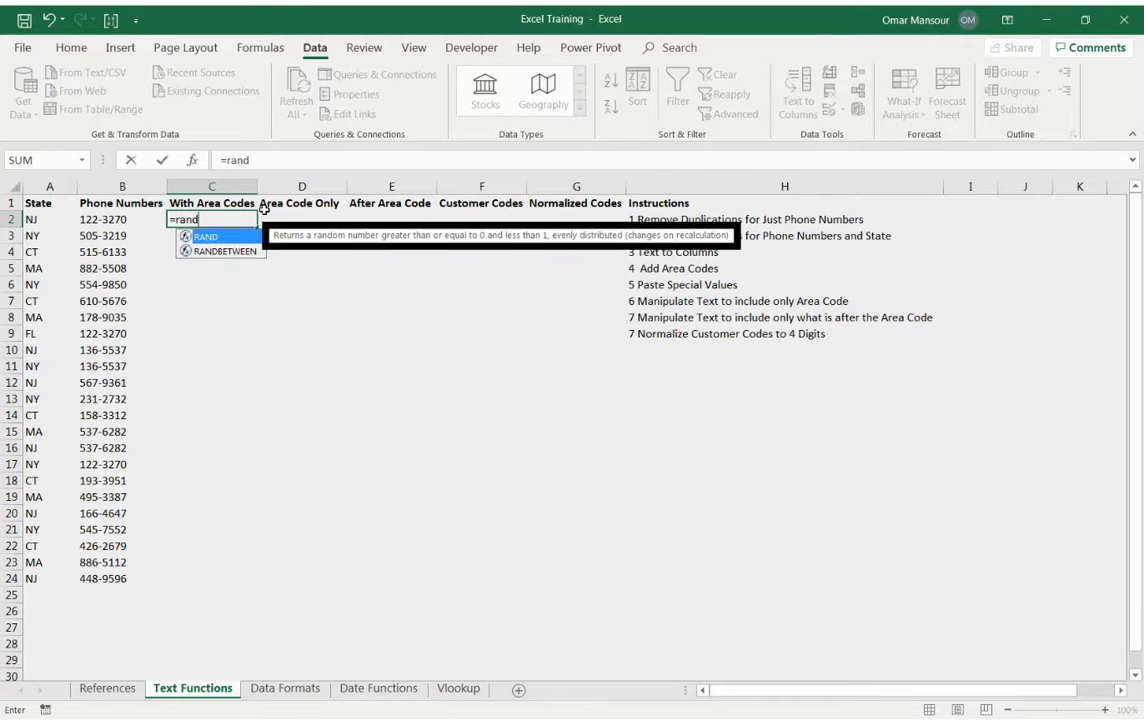
key("Down")
key("Tab")
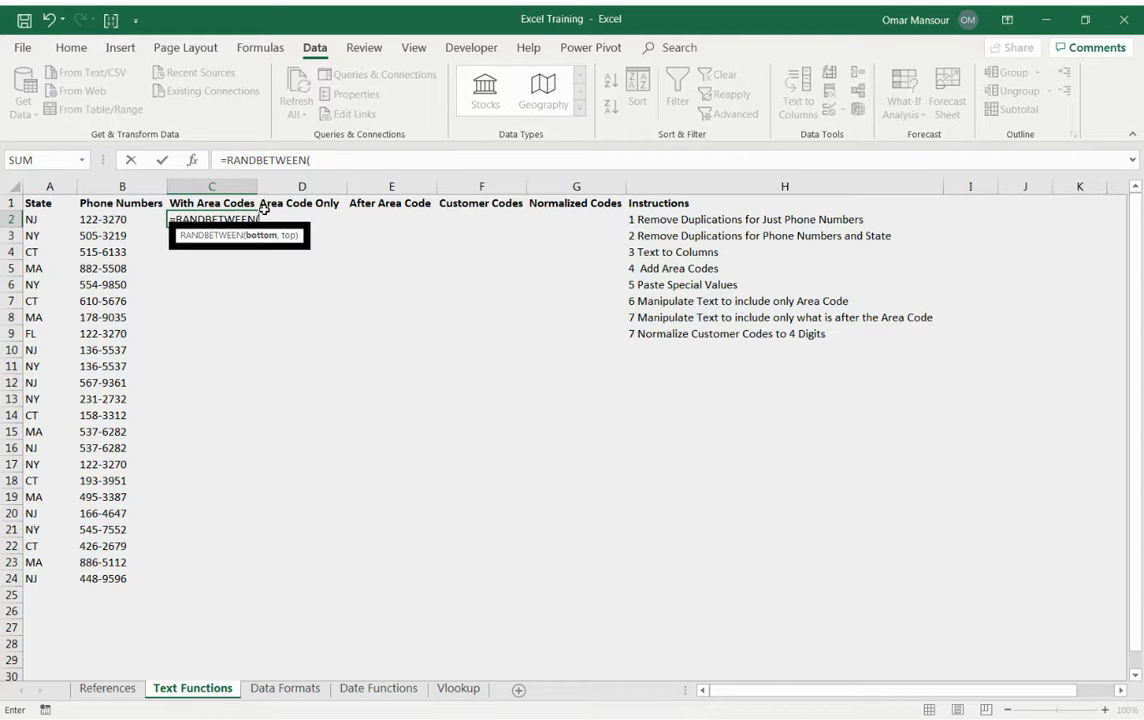
type("11")
key("BackSpace")
type("00,999)")
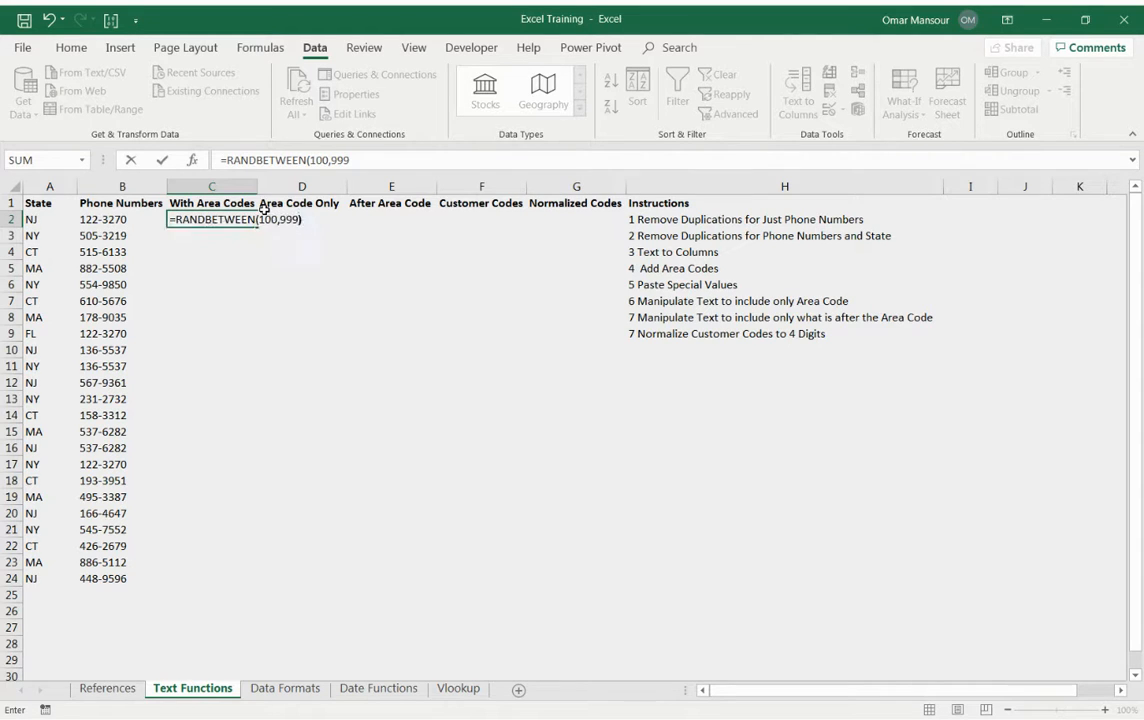
key("Return")
Extend the formula in C2 to =RANDBETWEEN(100,999)&B2 so the phone number follows the area code.
key("Up")
key("Down")
key("F2")
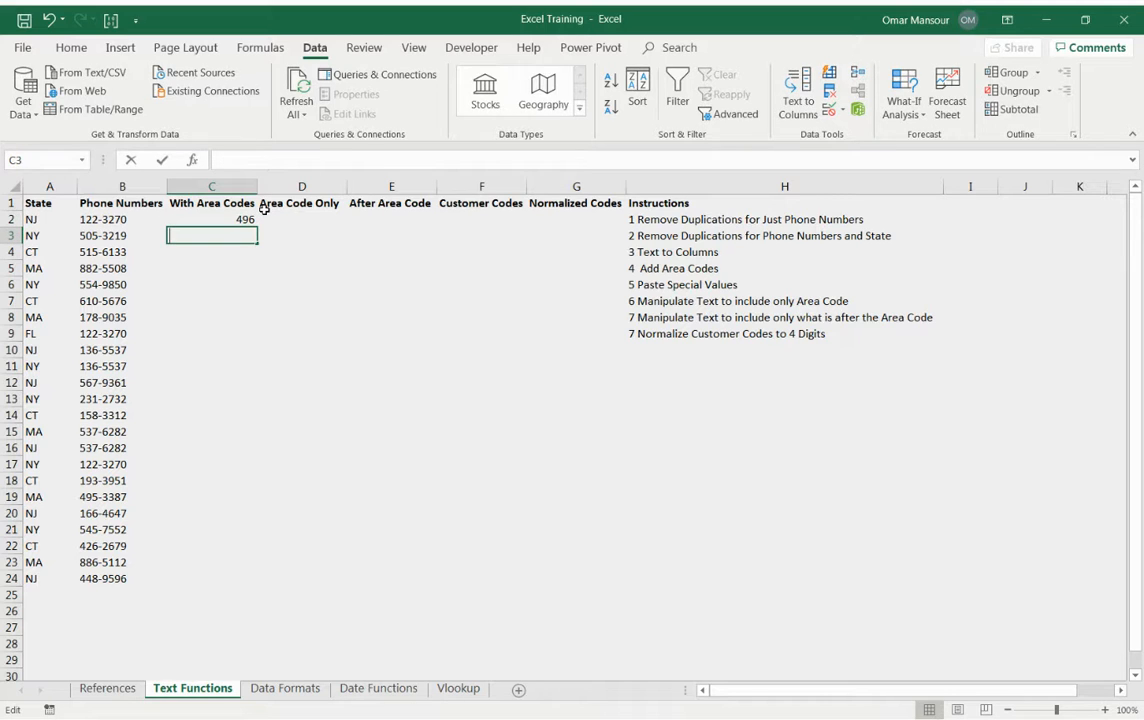
key("Escape")
key("Up")
key("F2")
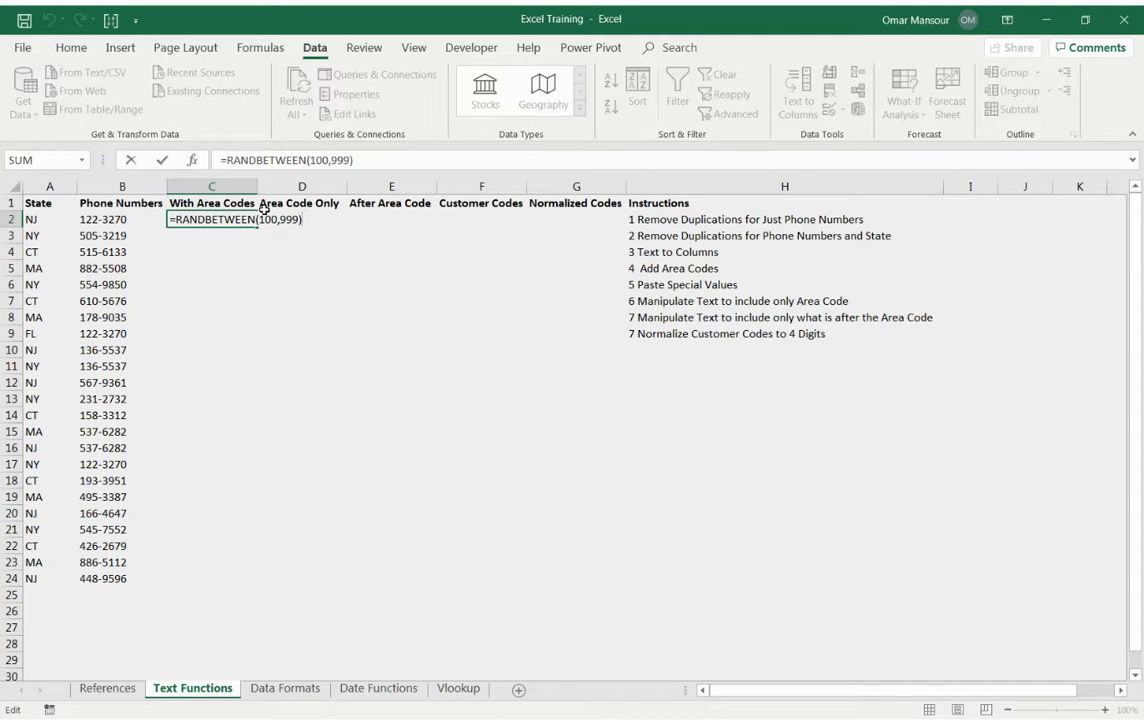
type("&")
left_click(134, 218)
key("Return")
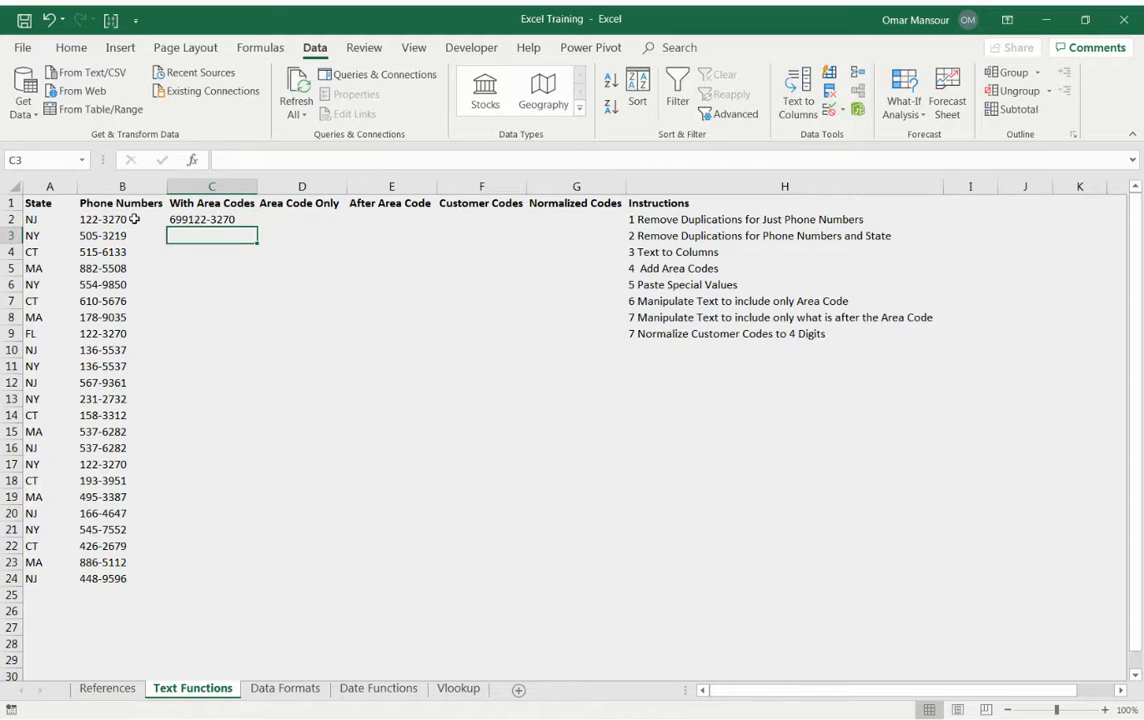
Insert a hyphen between area code and phone number in C2, making the formula =RANDBETWEEN(100,999)&"-"&B2.
key("Up")
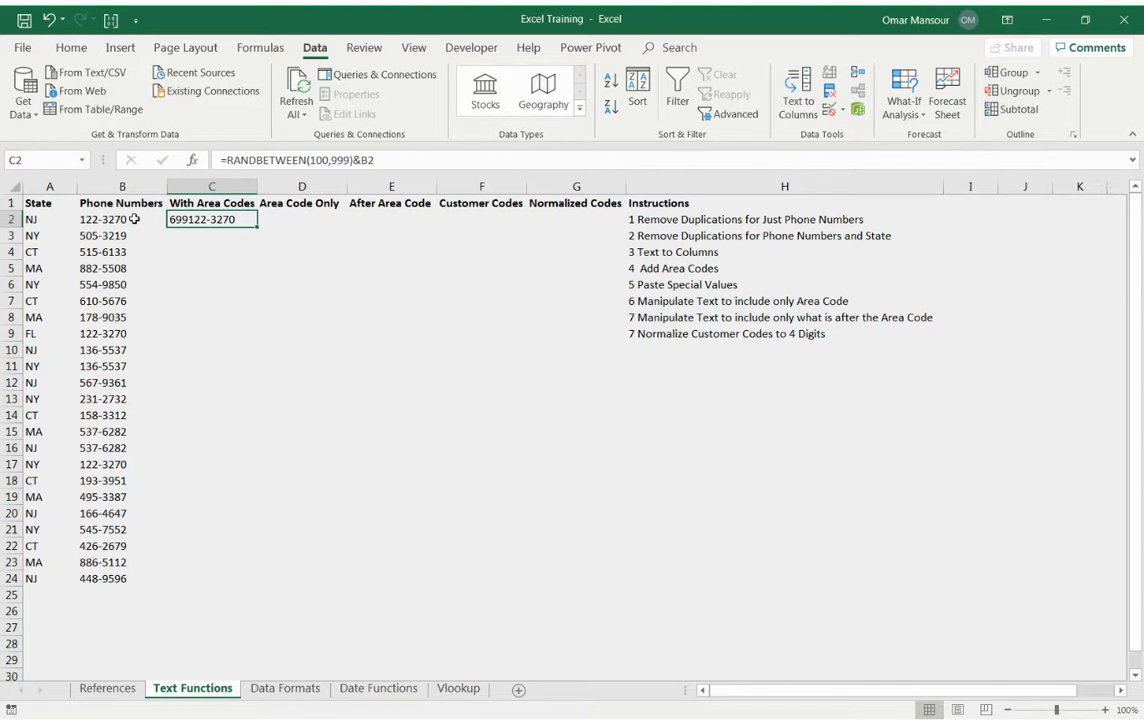
key("F2")
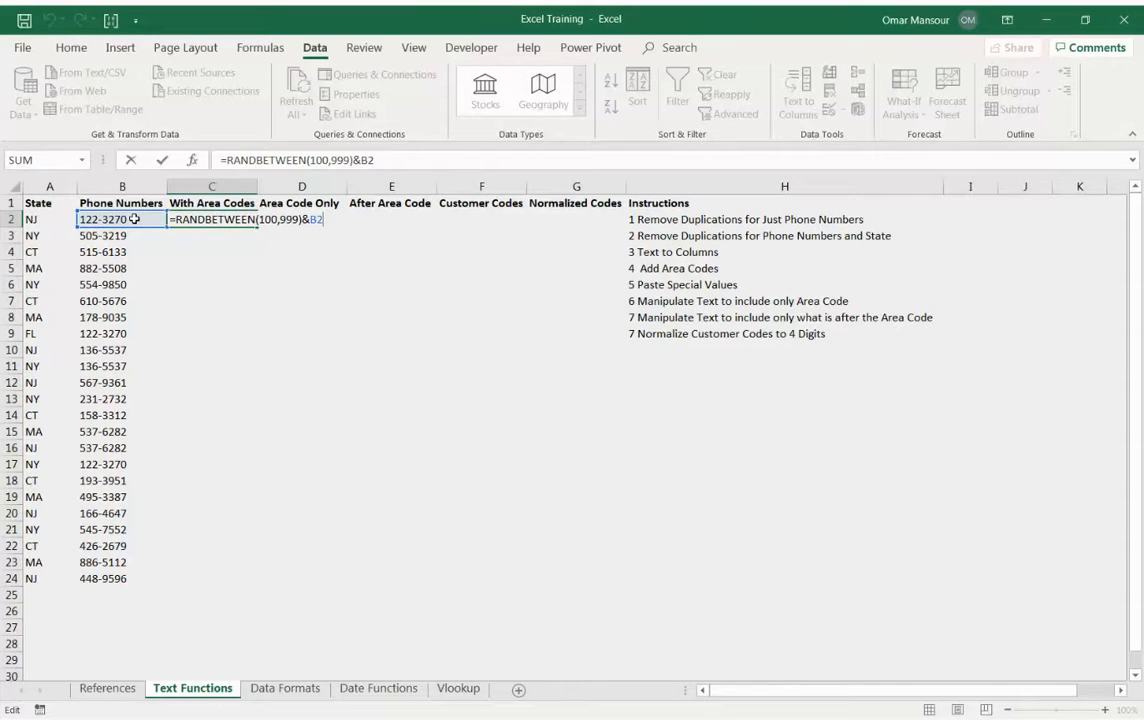
key("Left")
key("Left")
type("\"")
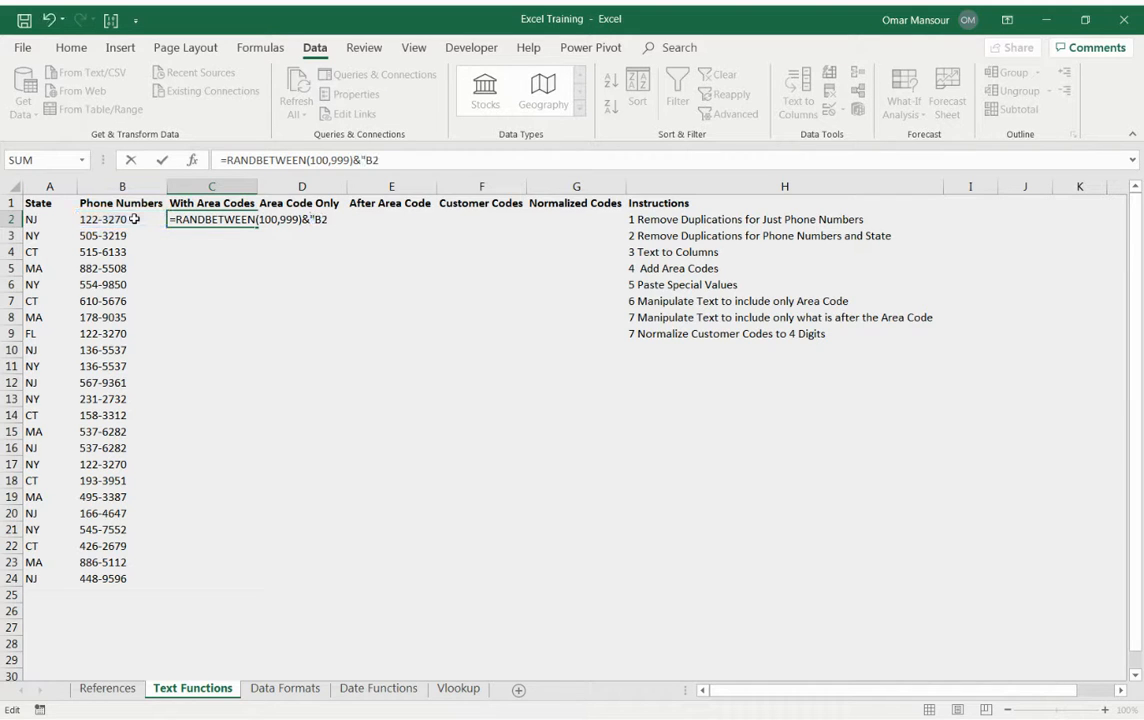
type("-\"")
type("&")
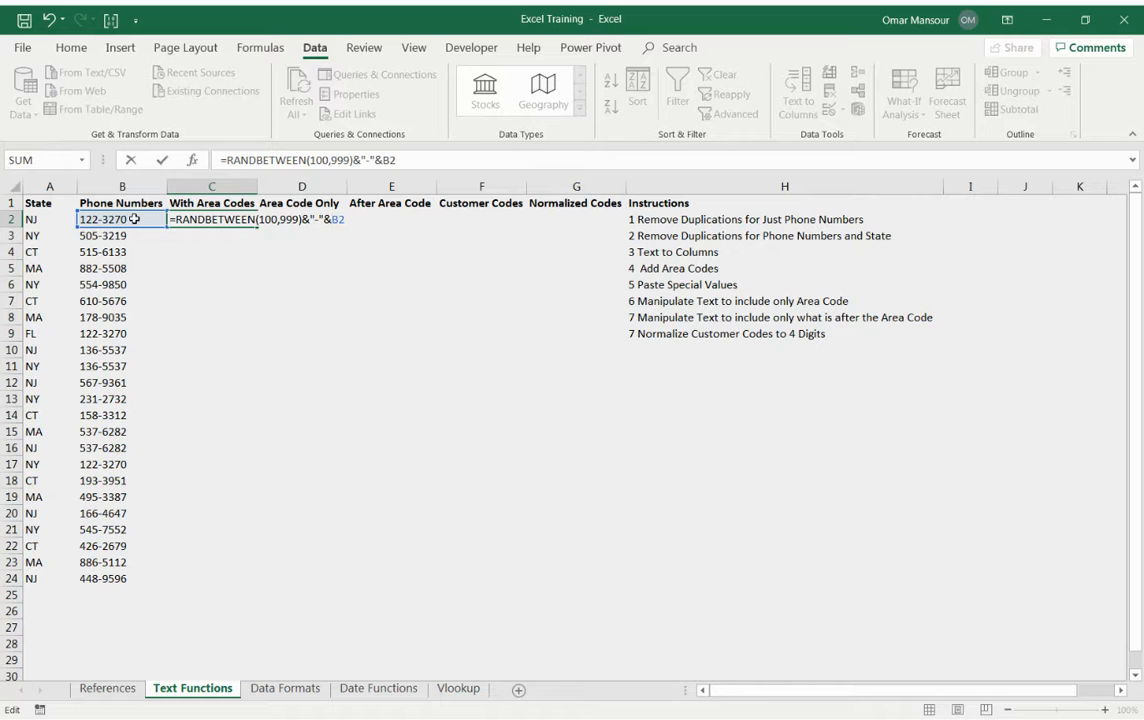
key("Return")
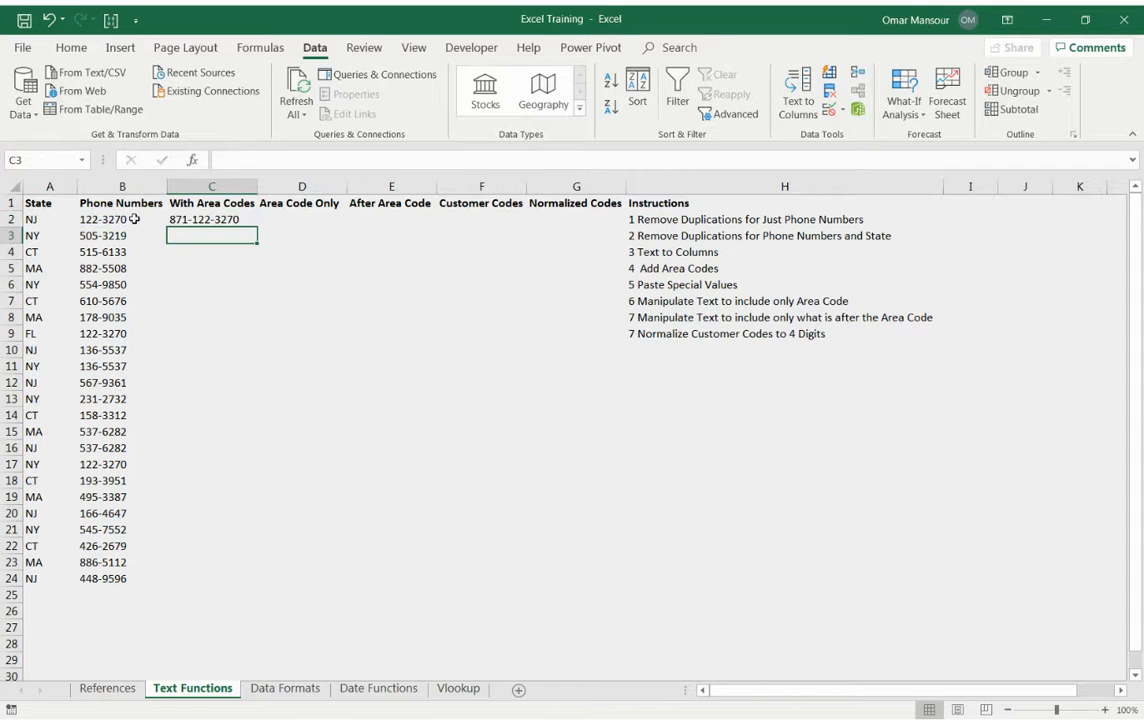
Copy the C2 formula down the With Area Codes column through C24 and select the filled range C2:C24.
key("Up")
key("F2")
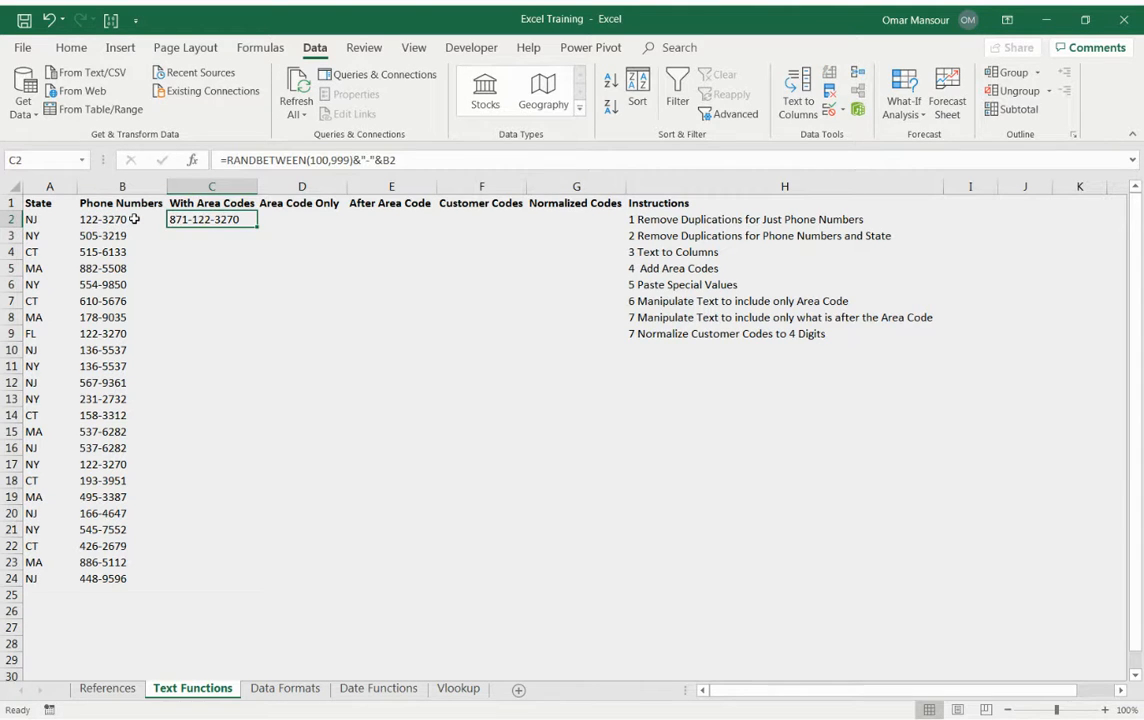
key("ctrl+c")
key("Left")
key("ctrl+Down")
key("Right")
key("ctrl+shift+Up")
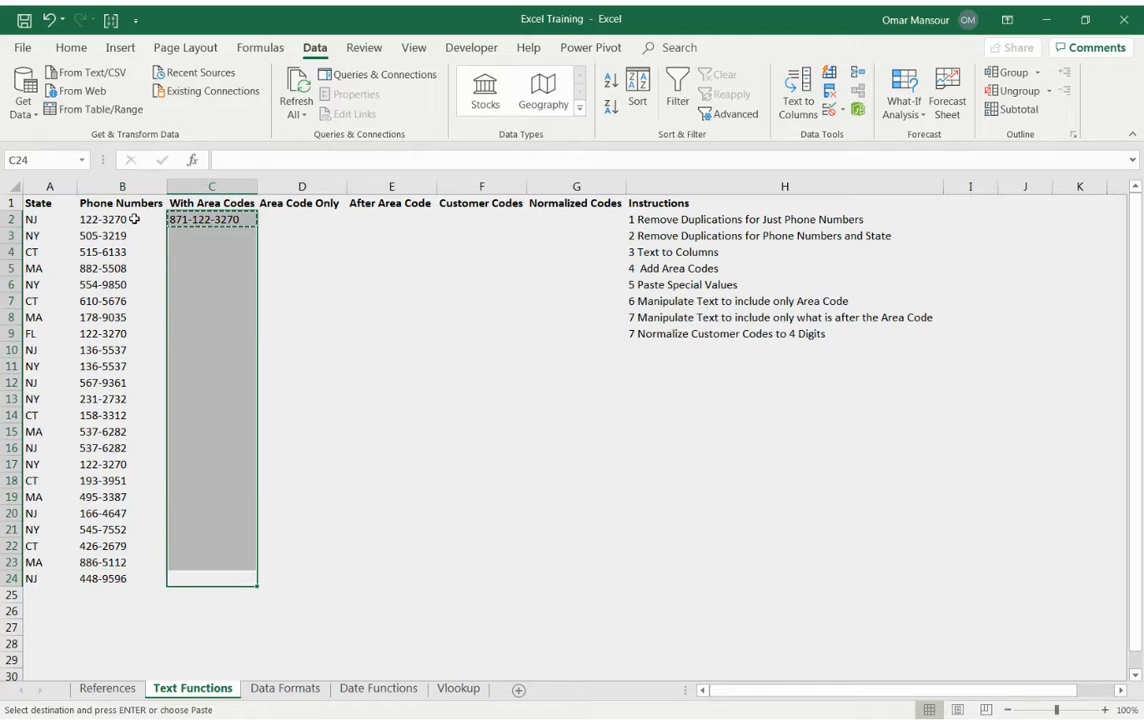
key("ctrl+v")
key("Up")
key("ctrl+Up")
key("Down")
key("ctrl+shift+Down")
key("ctrl+c")
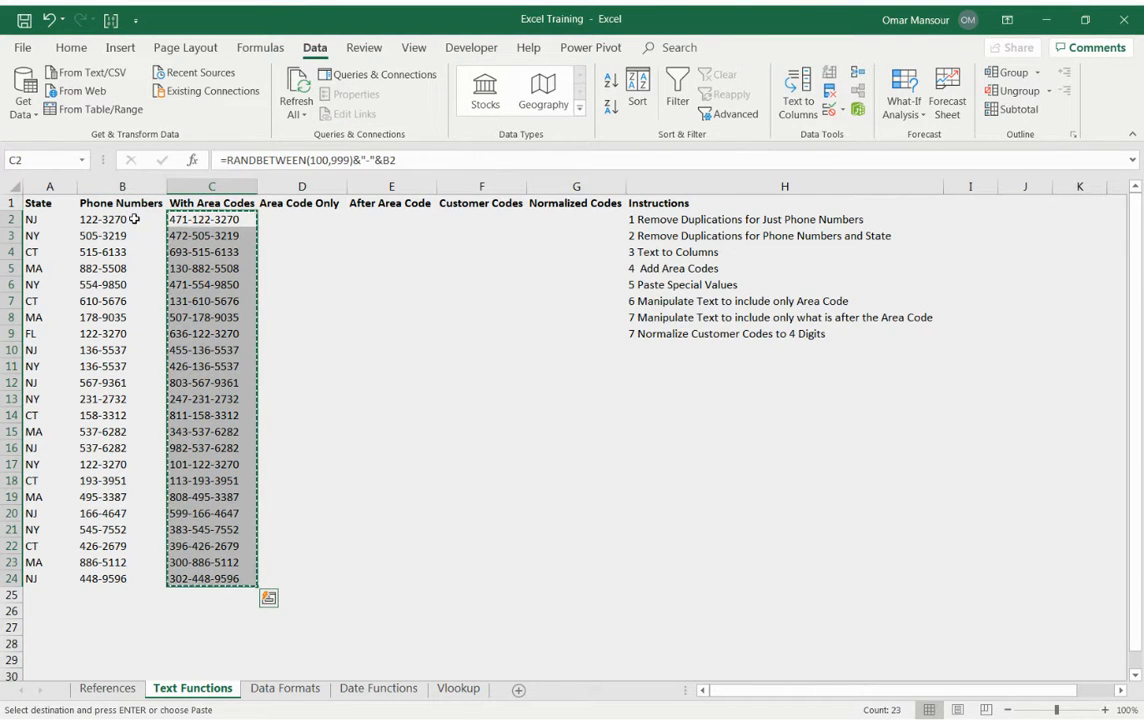
right_click(197, 289)
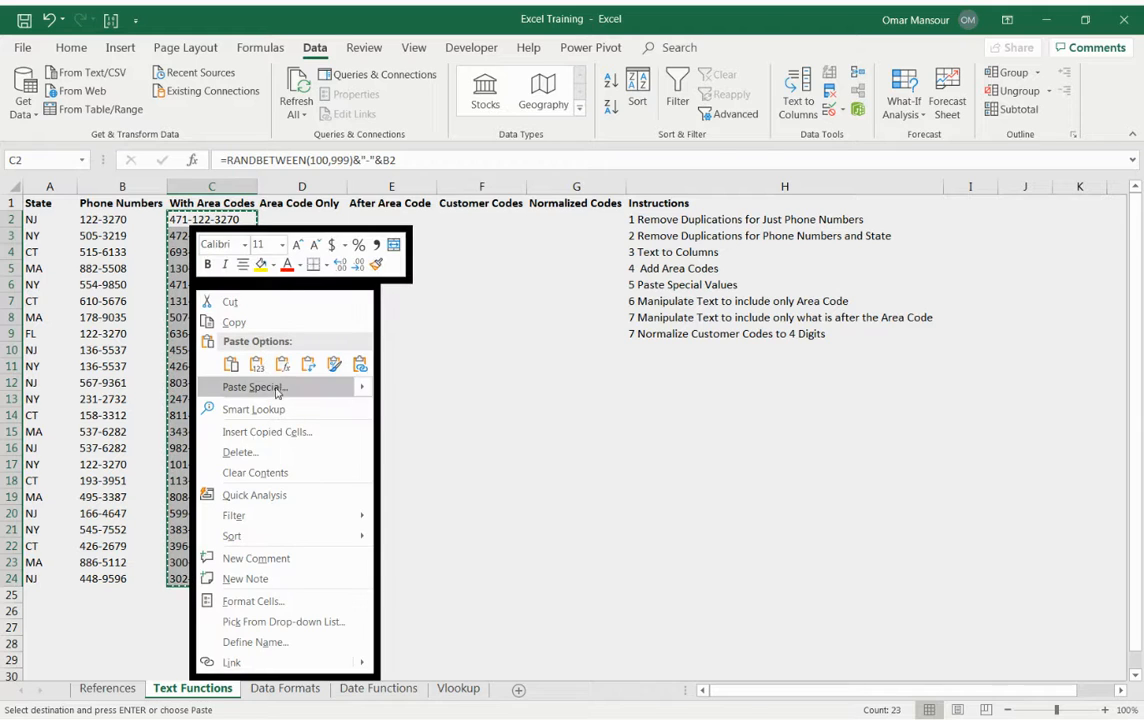
left_click(279, 365)
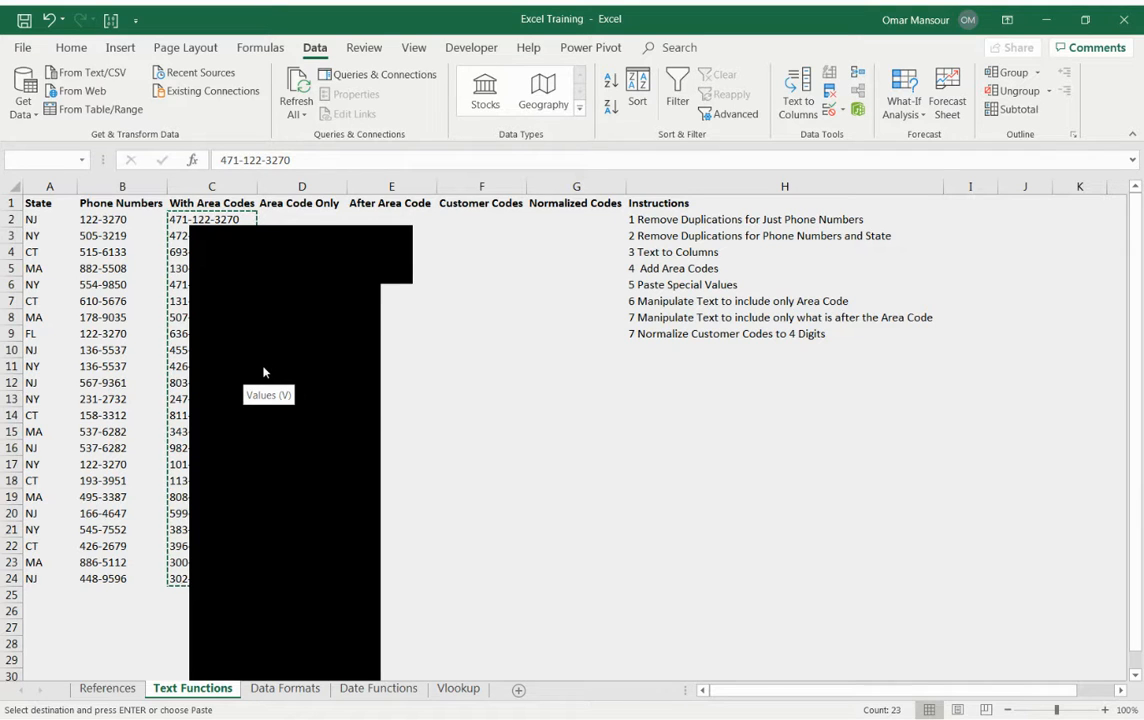
key("Escape")
key("Escape")
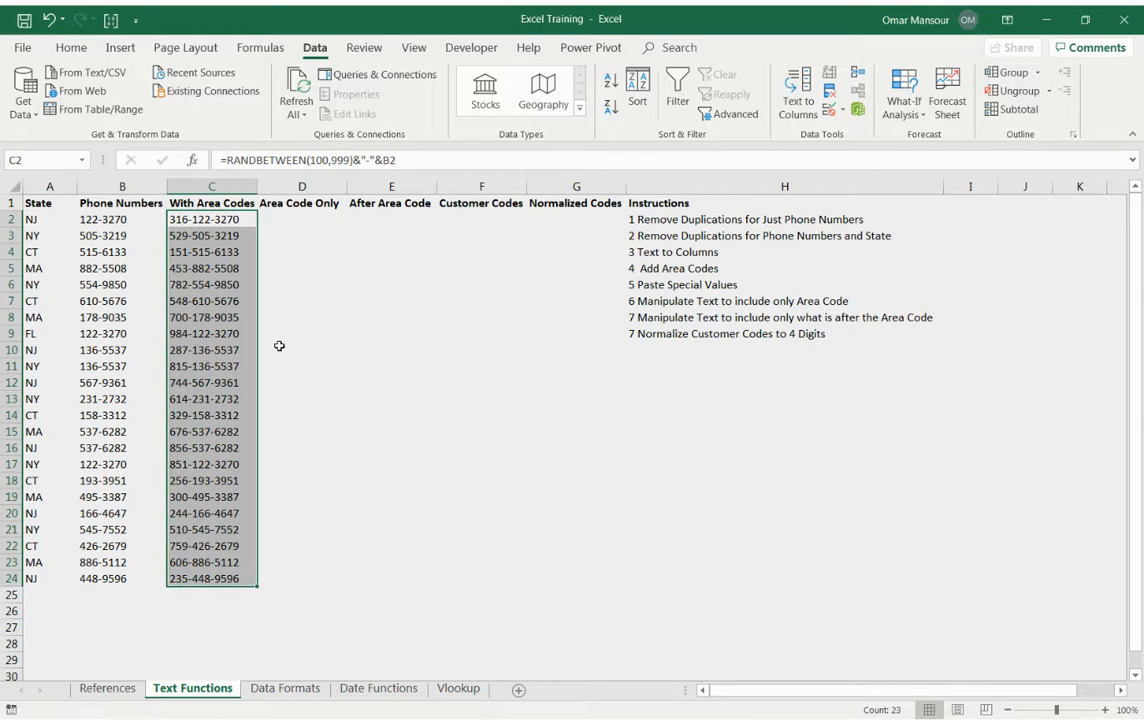
Recalculate the workbook repeatedly to regenerate the random area codes in C2:C24.
key("alt")
key("m")
key("alt")
key("m")
key("b")
key("alt")
key("m")
key("b")
key("alt")
key("m")
key("b")
key("alt")
key("m")
key("b")
key("alt")
key("m")
key("b")
key("alt")
key("m")
key("b")
key("alt")
key("m")
key("b")
key("alt")
key("m")
key("b")
key("alt")
key("m")
key("b")
key("alt")
key("m")
key("b")
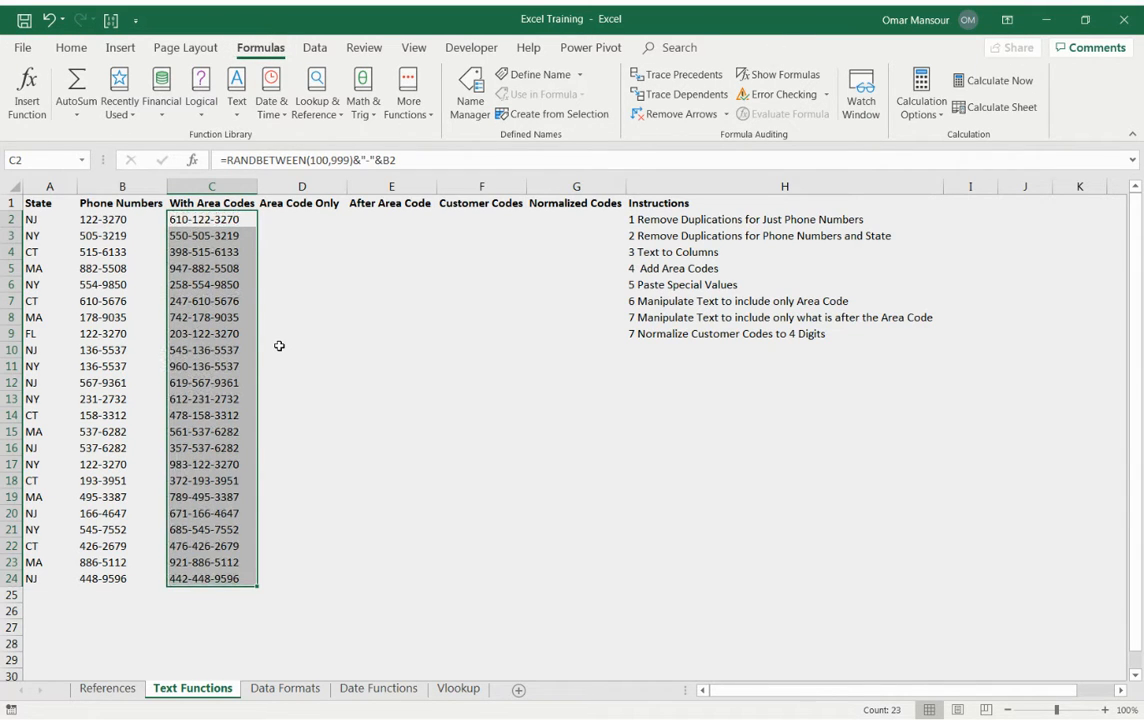
Replace the formulas in C2:C24 with their values by copying the range and pasting it over itself as values.
key("ctrl+c")
right_click(230, 332)
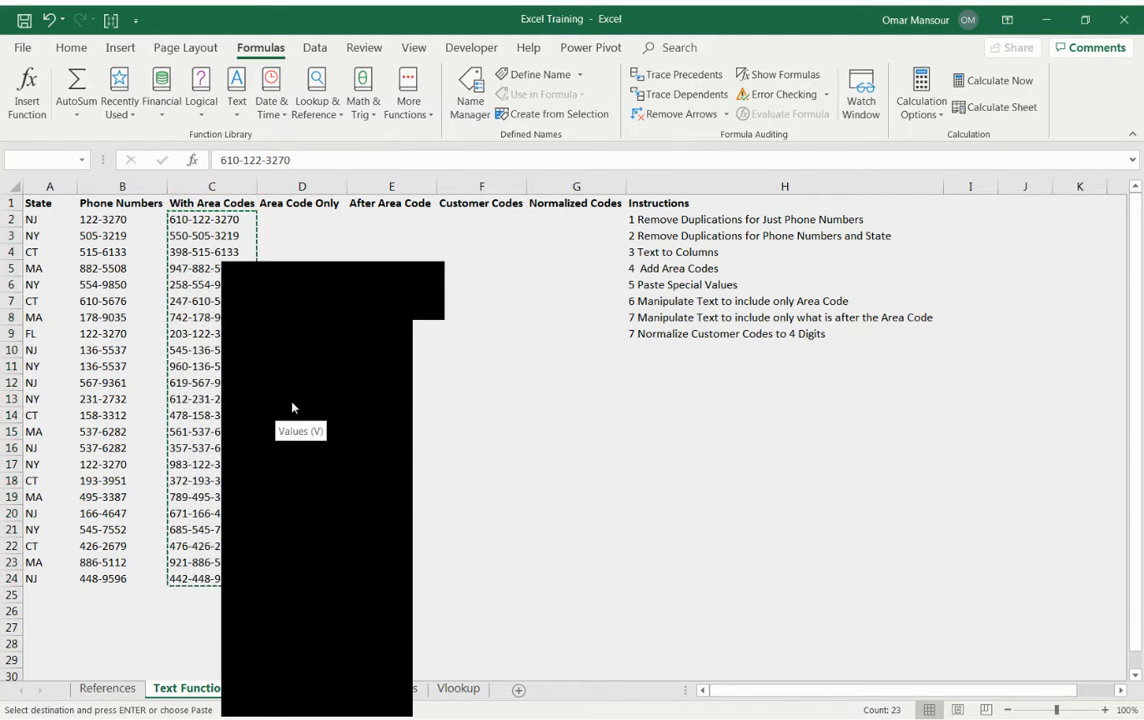
left_click(291, 402)
left_click(240, 333)
key("ctrl+Up")
key("Down")
key("Escape")
key("Down")
key("Down")
key("Up")
key("Up")
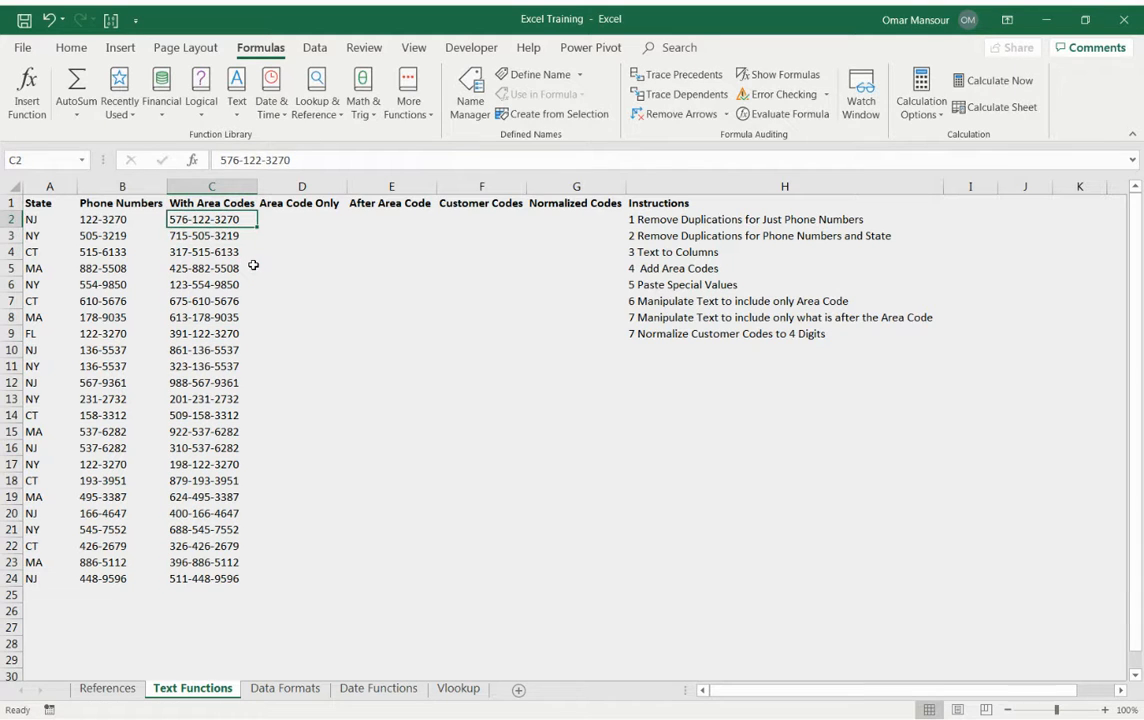
Split the With Area Codes values in C2:C24 with Text to Columns, delimited by a hyphen only instead of tabs.
key("Right")
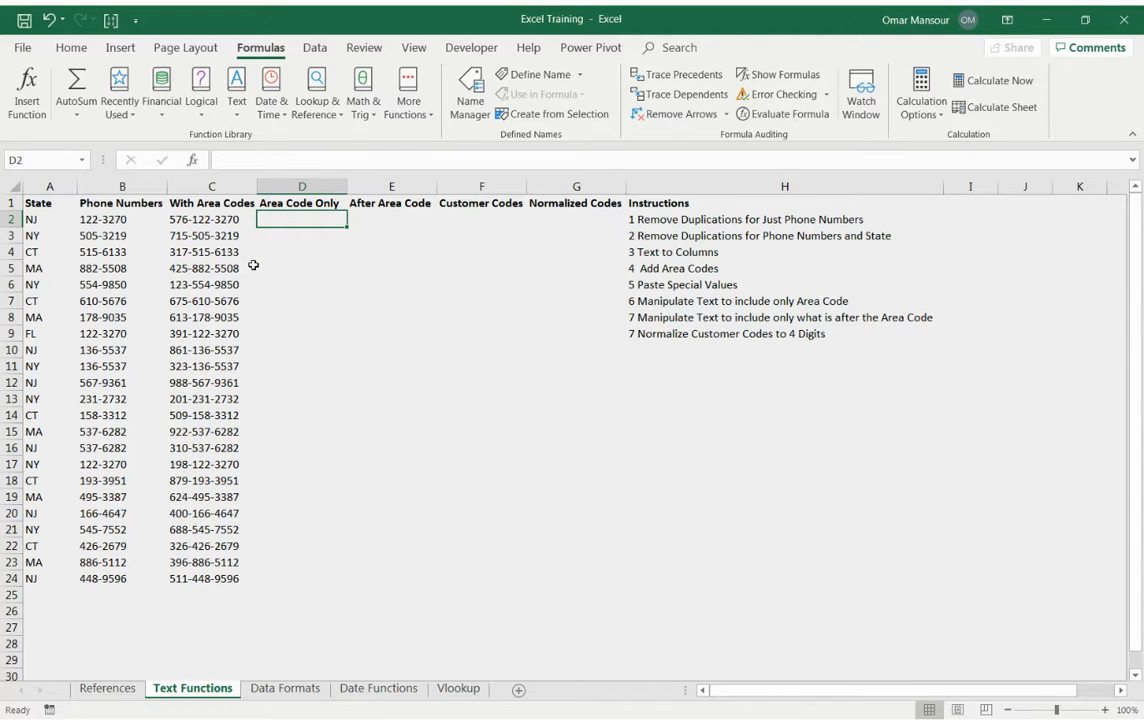
key("Left")
key("ctrl+shift+Down")
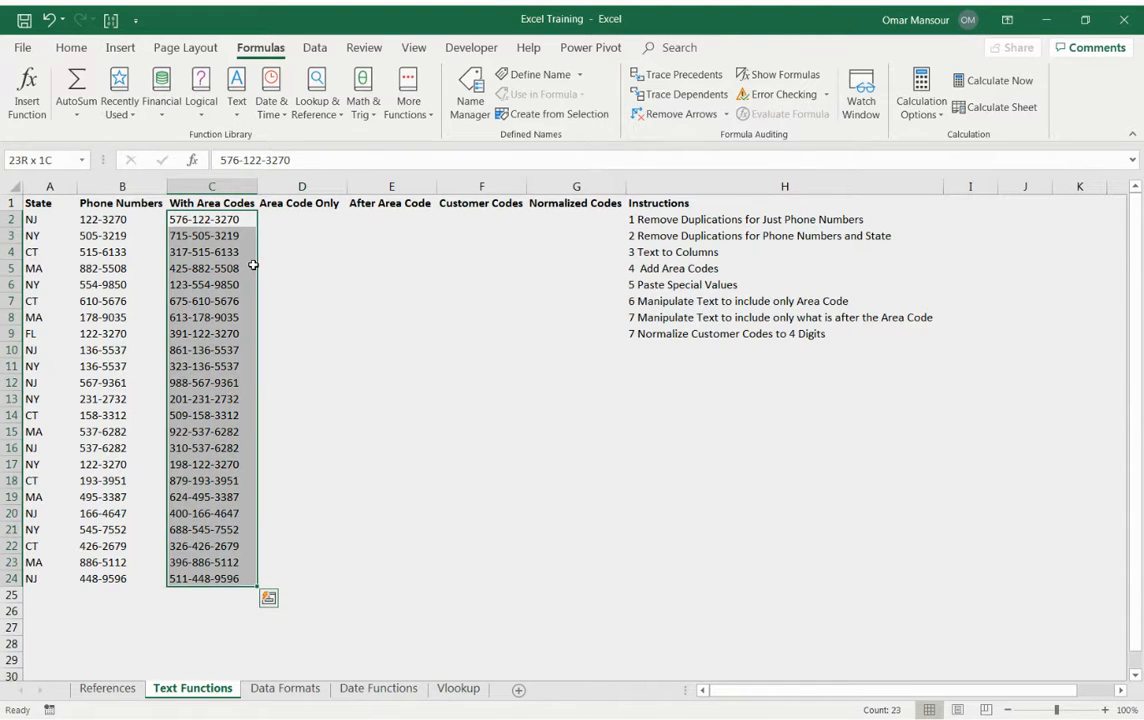
left_click(314, 47)
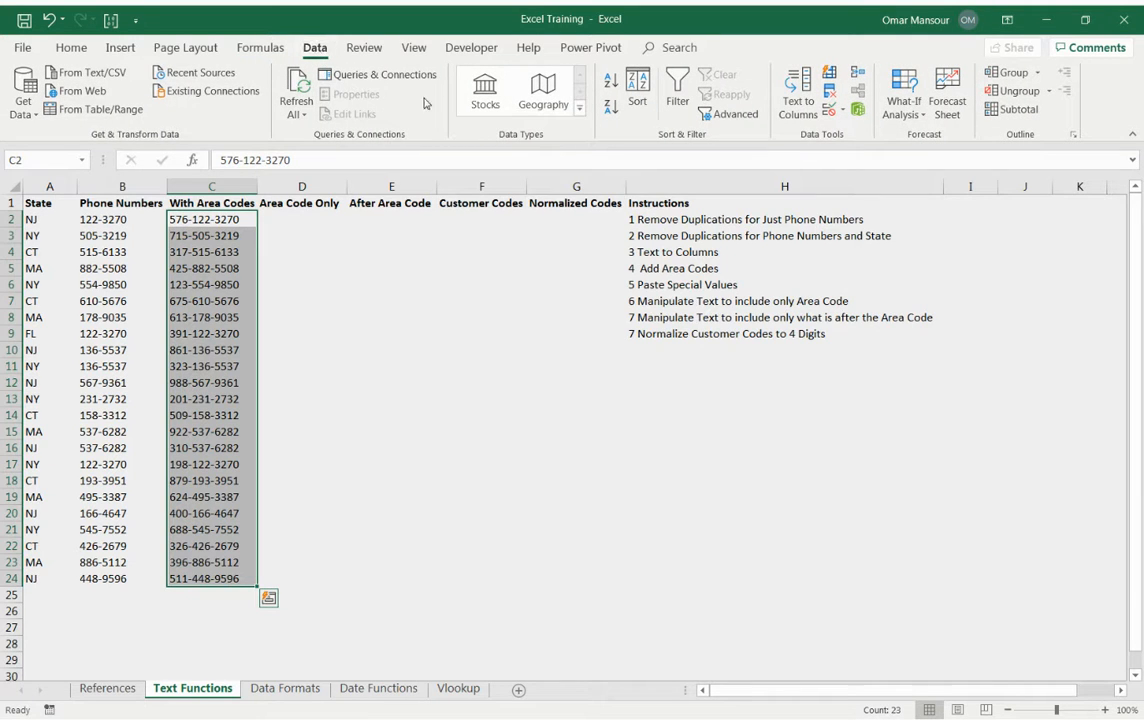
left_click(801, 106)
left_click_drag(175, 432, 503, 249)
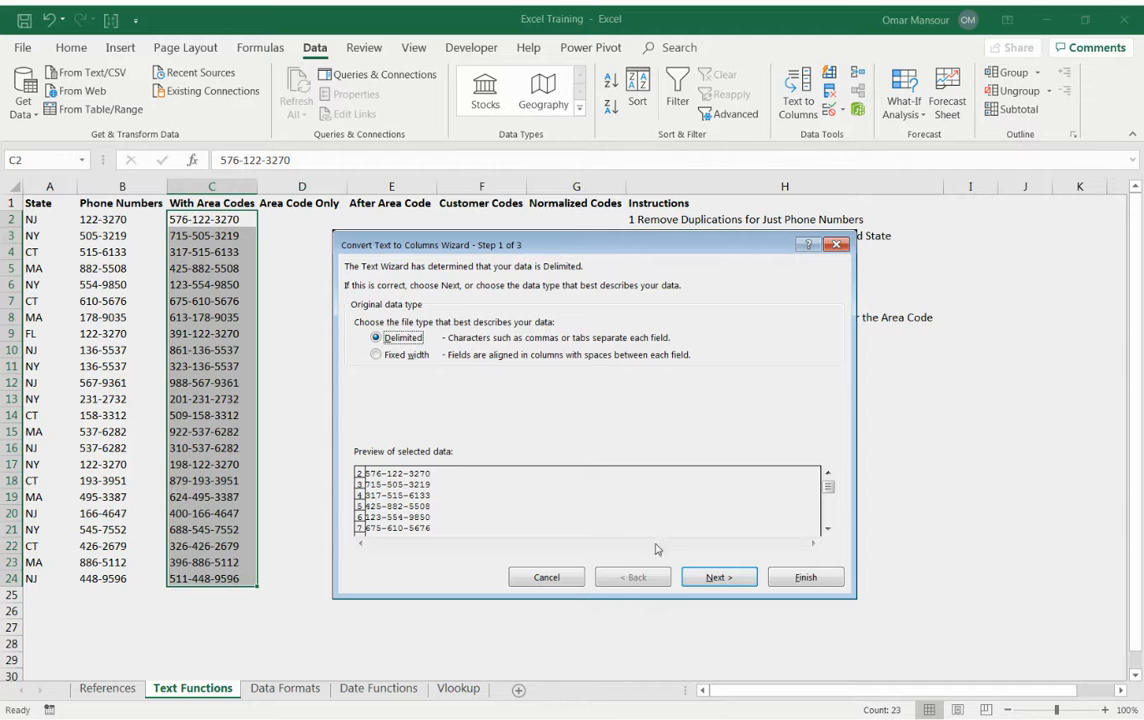
left_click(705, 580)
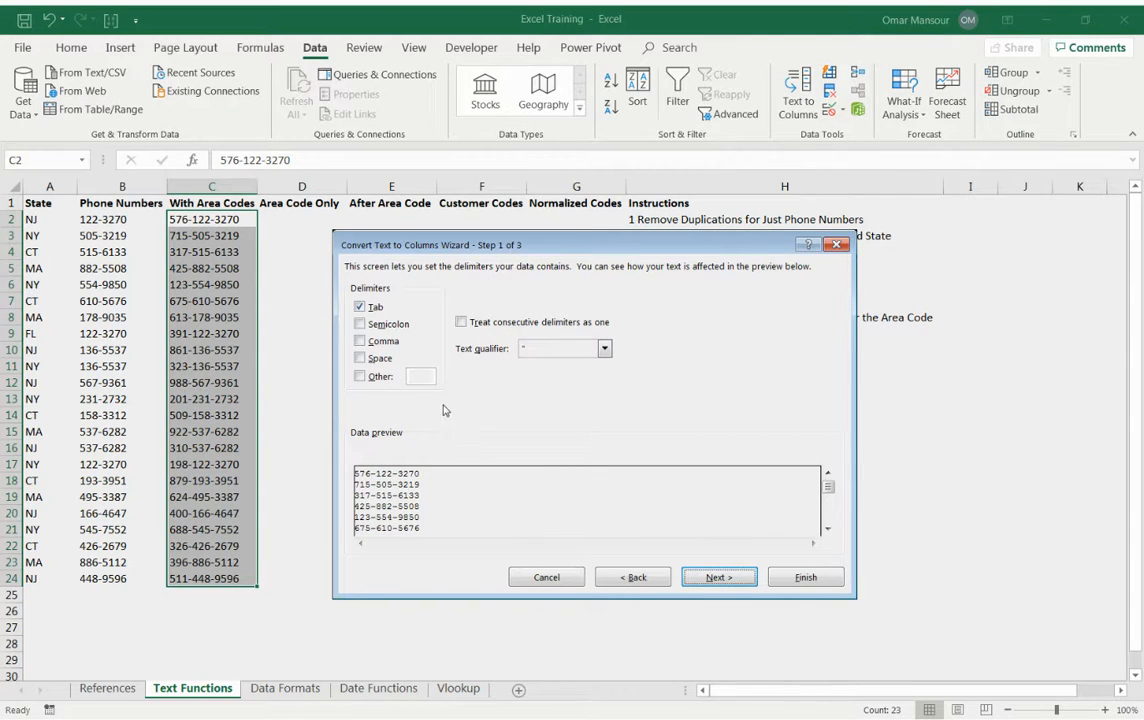
left_click(361, 307)
left_click(360, 376)
type("-")
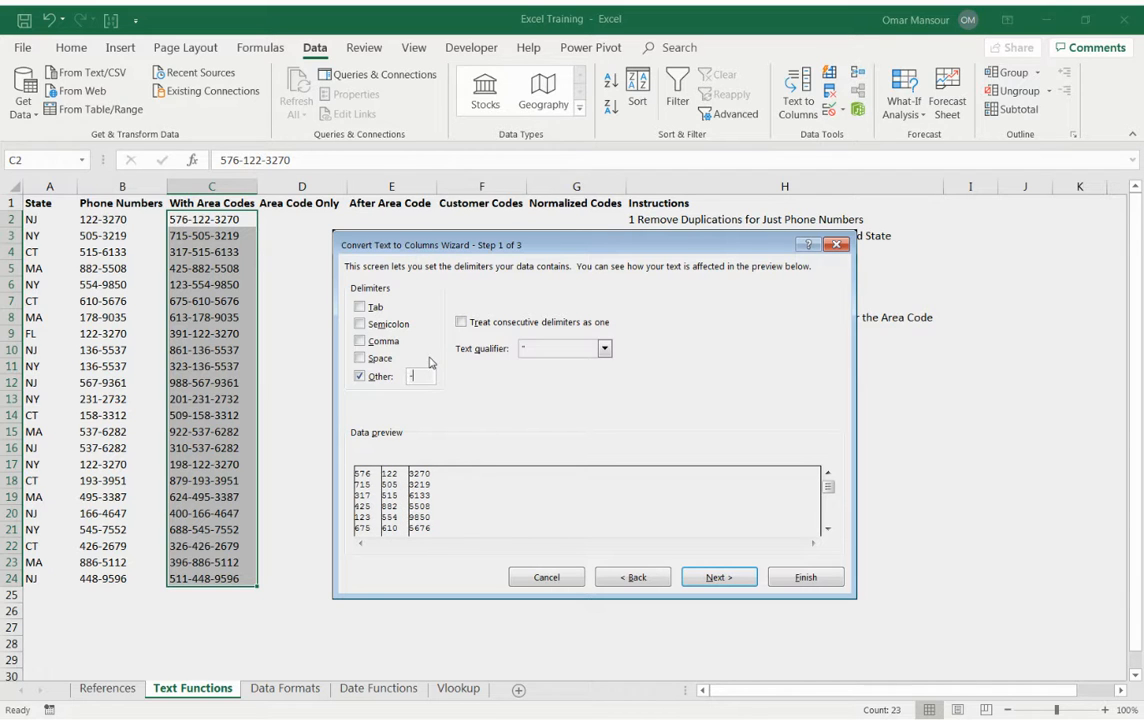
left_click(795, 580)
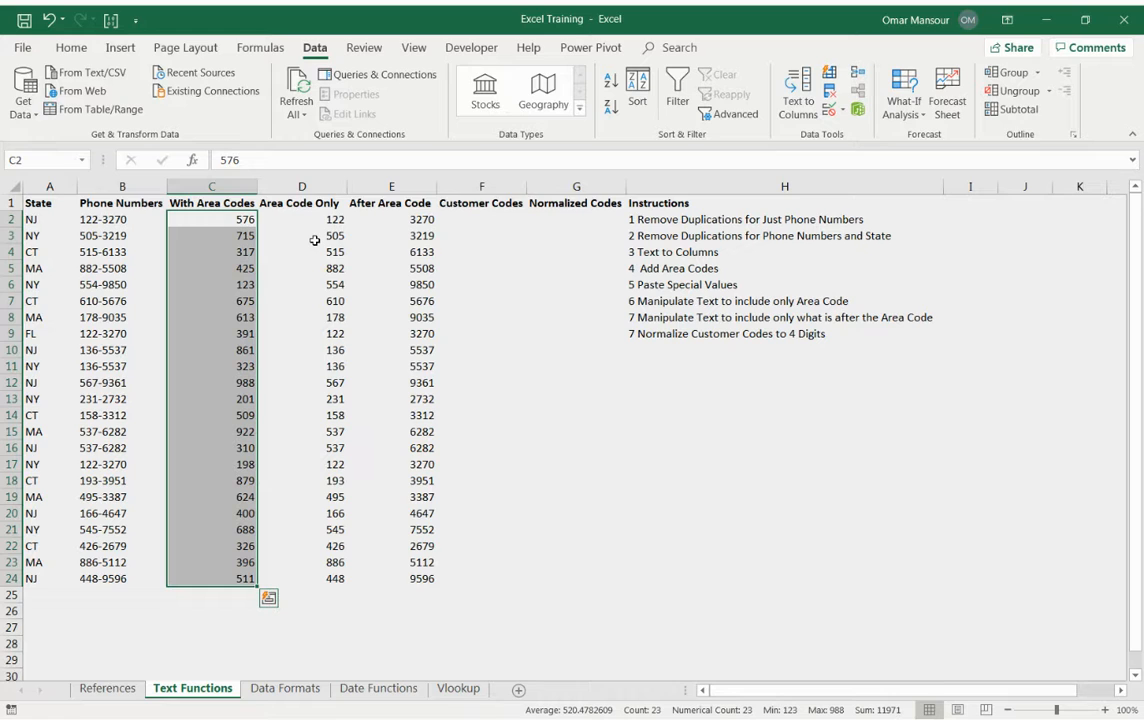
Undo the Text to Columns split of the With Area Codes column.
key("Right")
key("Left")
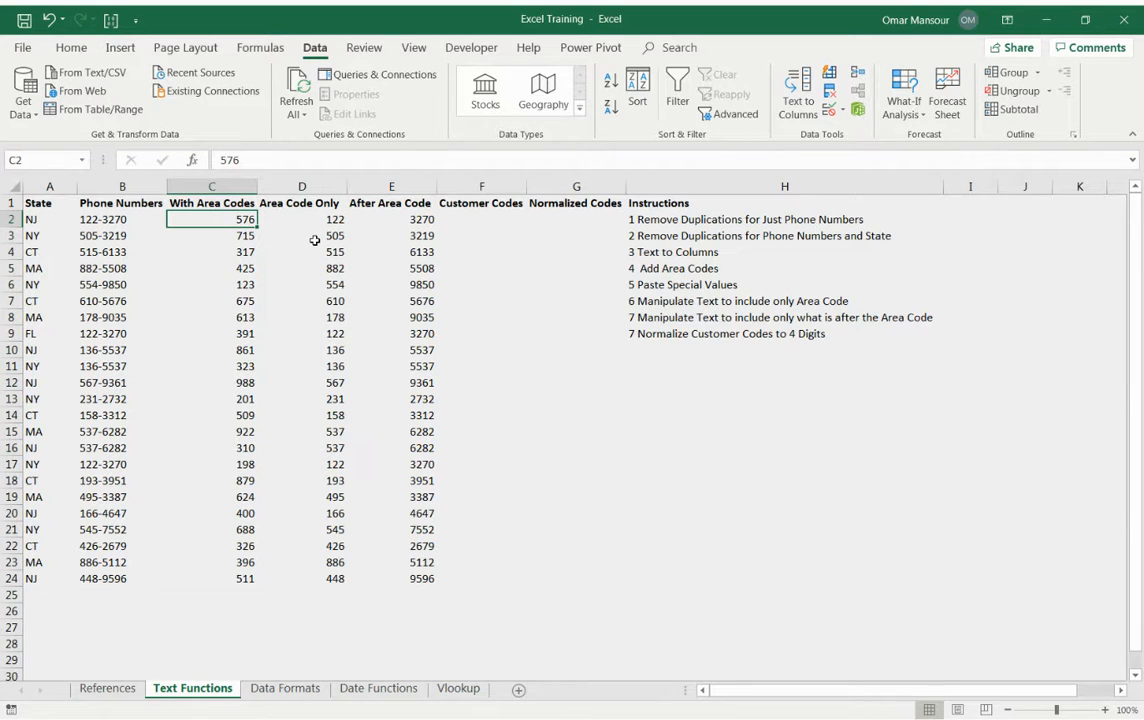
key("ctrl+space")
key("ctrl+z")
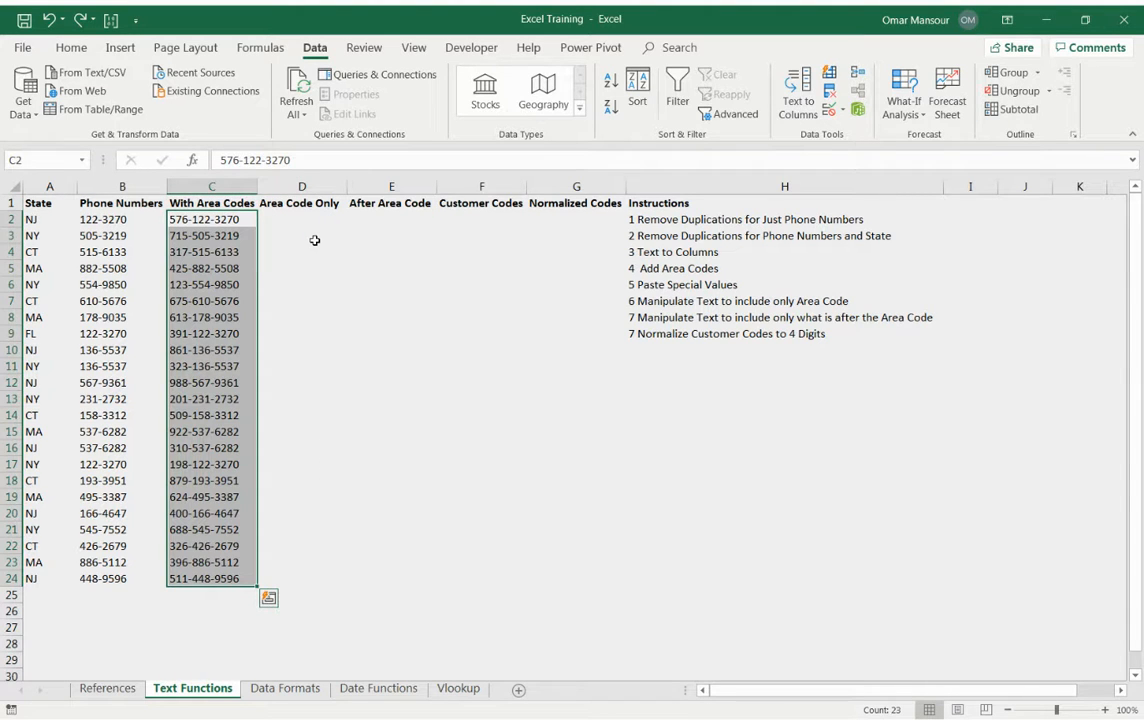
Enter =FIND("-",C2) in D2 to locate the first hyphen in the phone number with area code.
key("Right")
type("=")
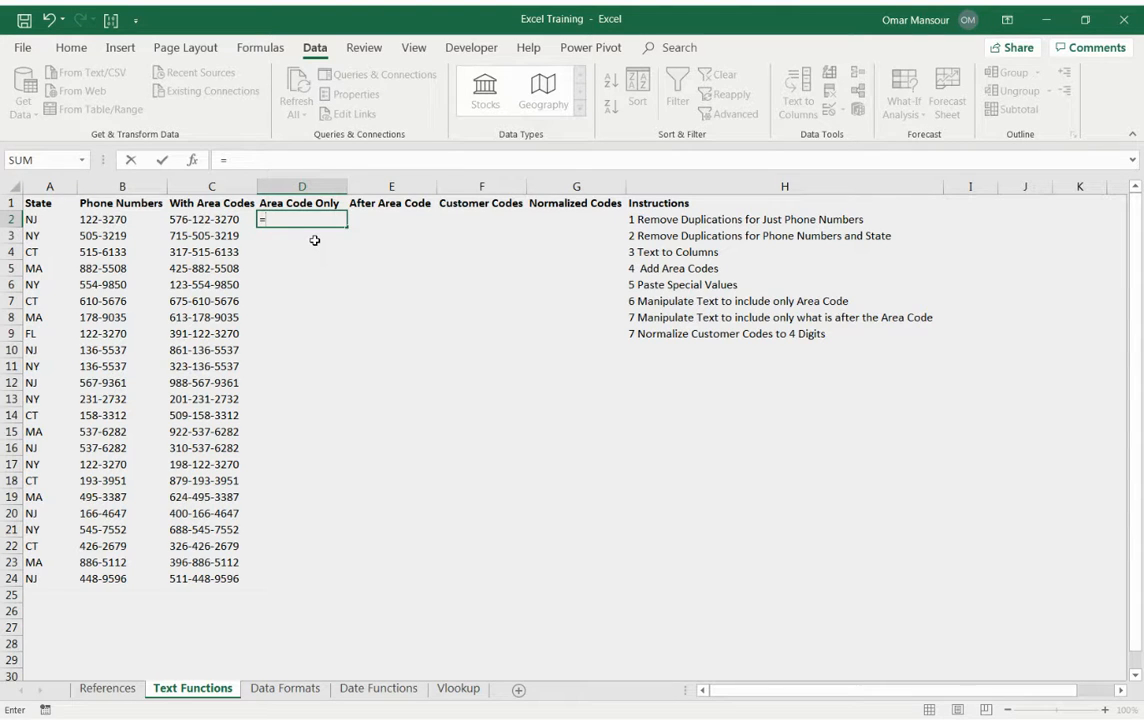
type("FIN")
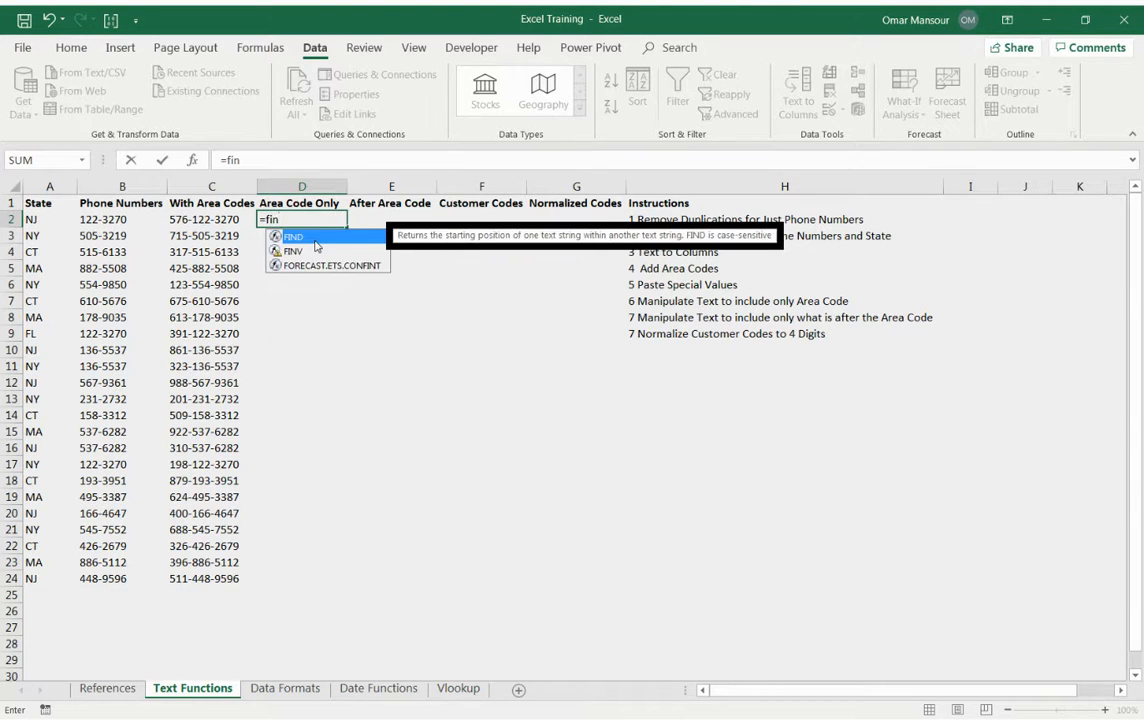
key("Tab")
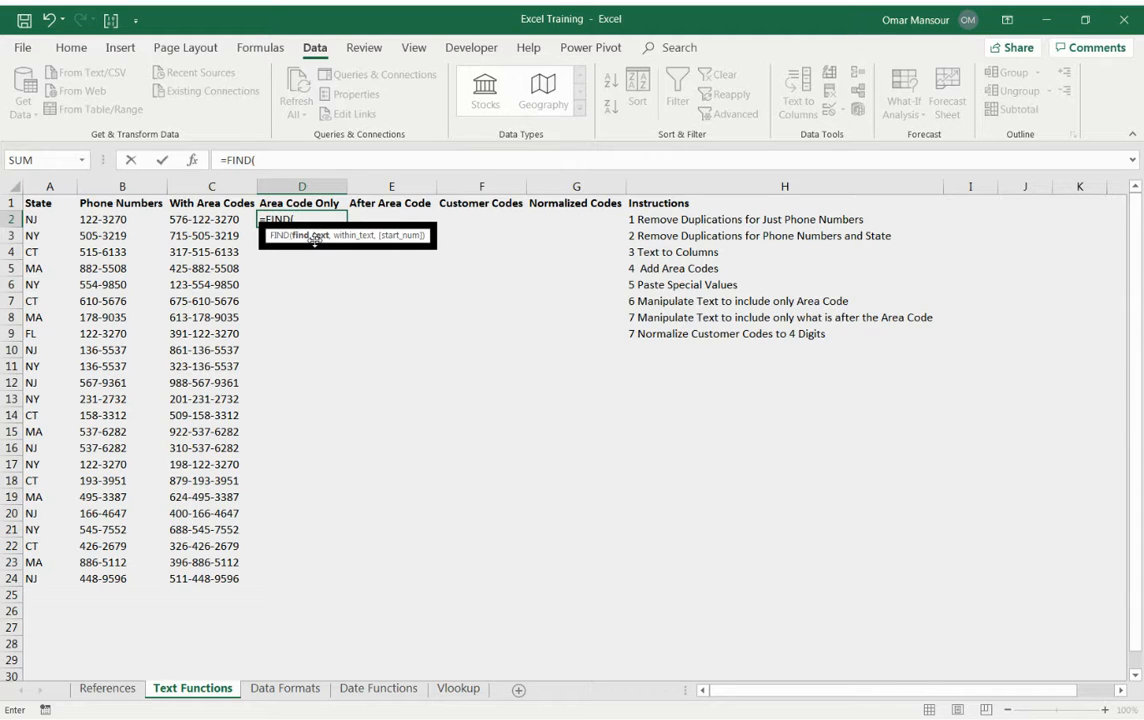
type("\"-\",")
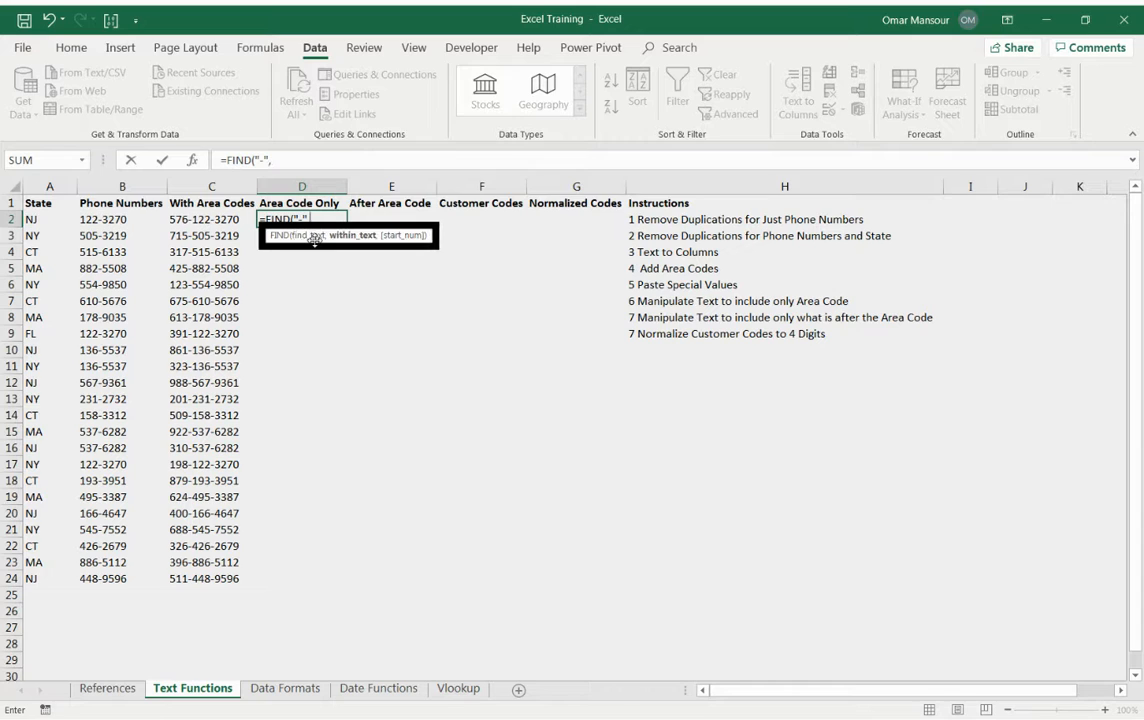
key("Left")
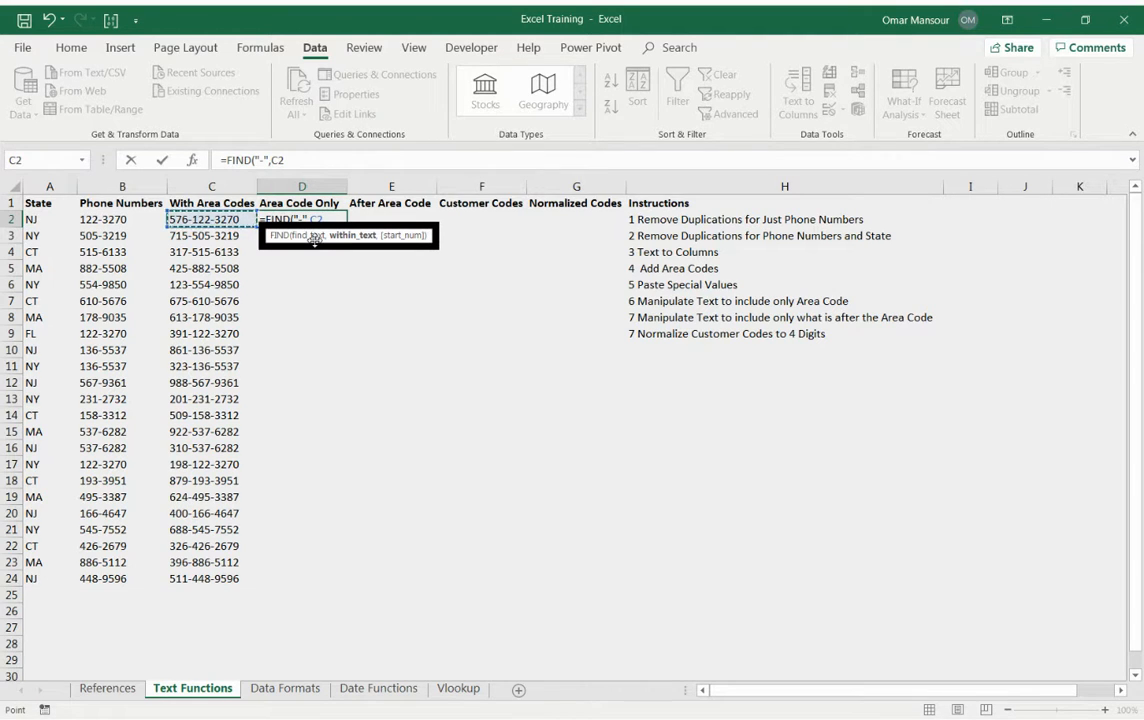
type(")")
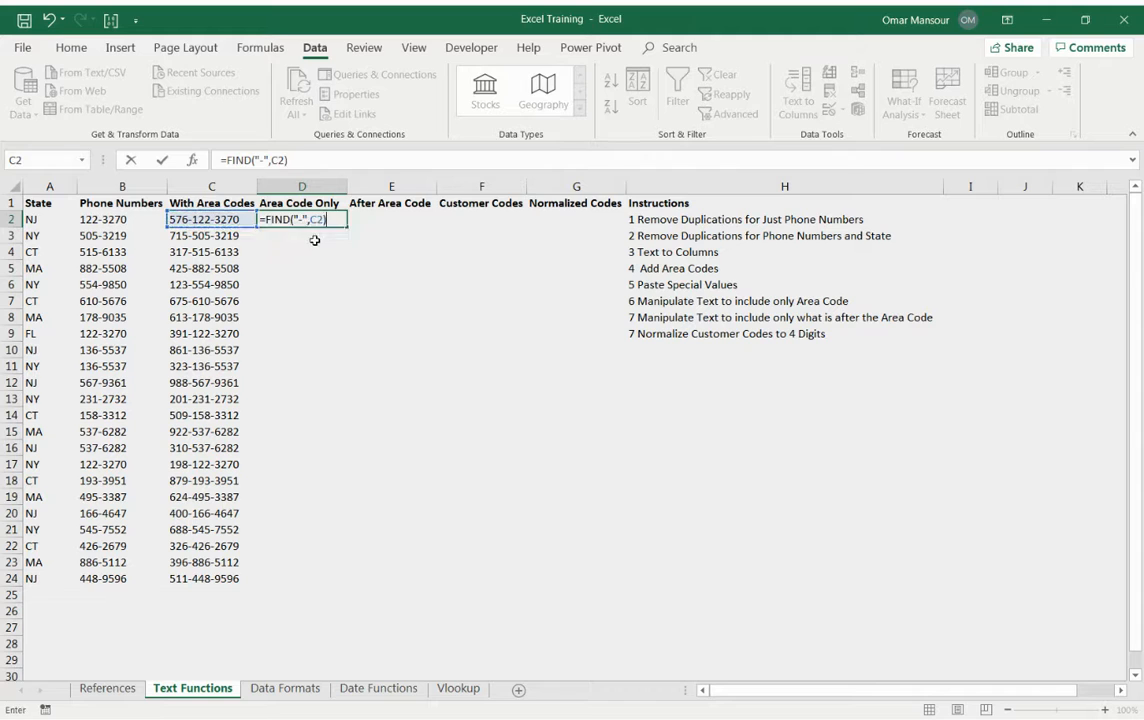
key("Return")
key("Up")
key("F2")
key("Escape")
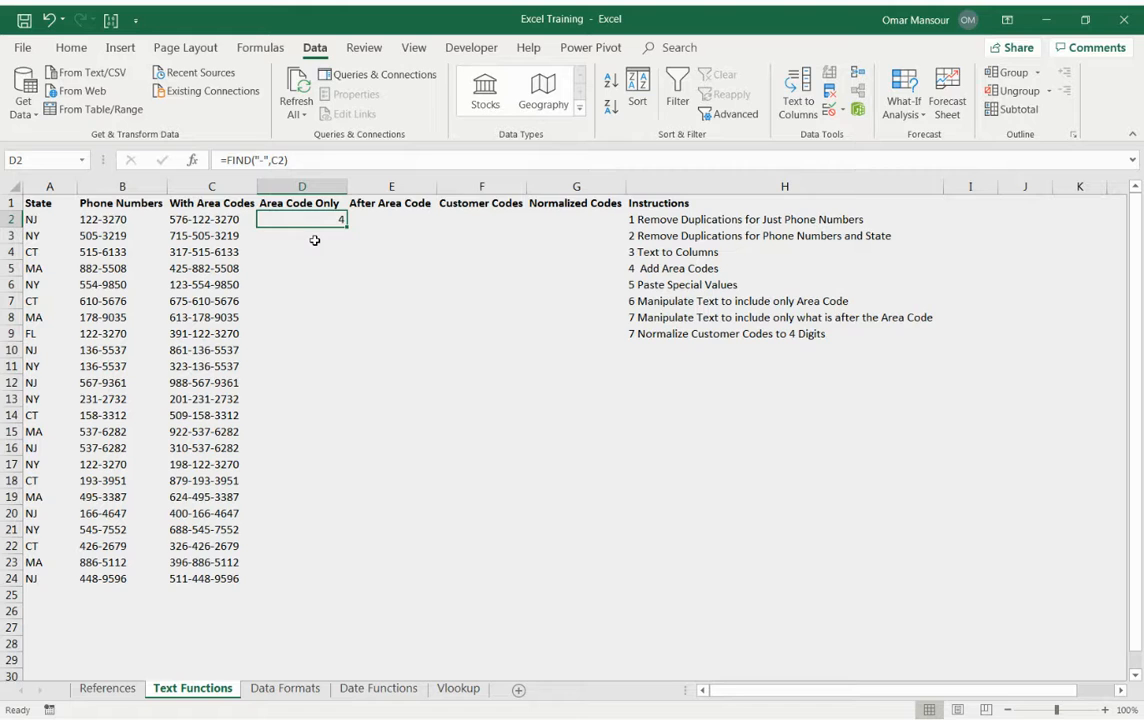
Subtract 1 from the hyphen position in D2, making the formula =FIND("-",C2)-1.
key("F2")
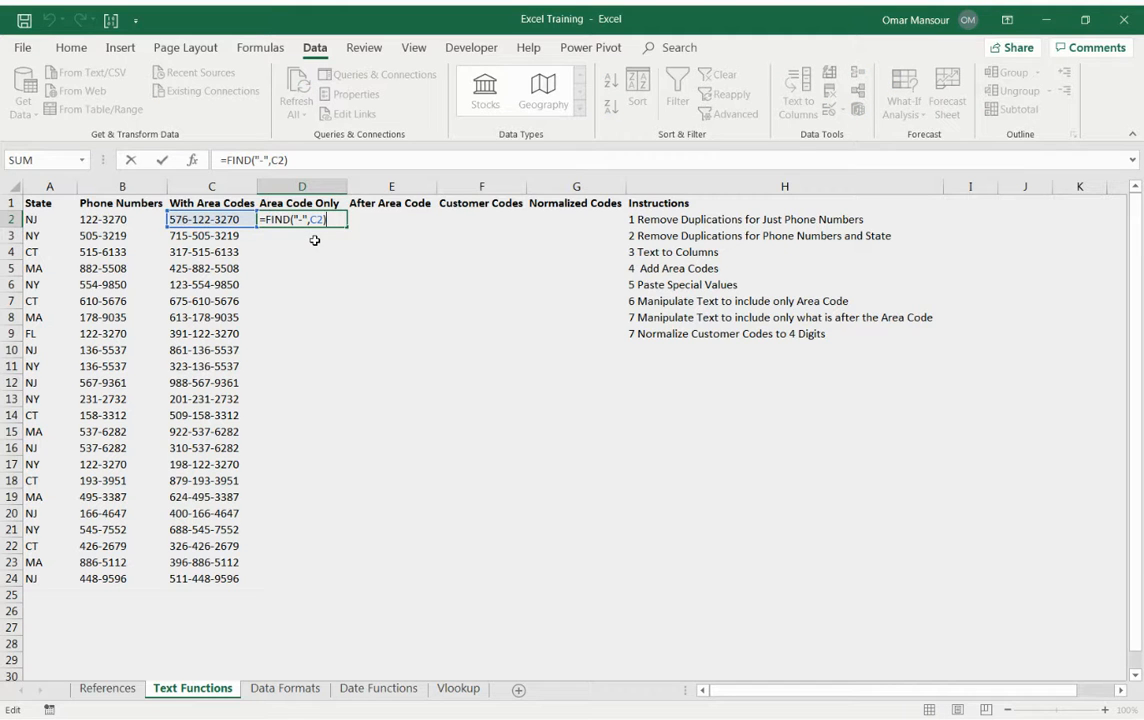
type("-1")
key("Return")
key("Up")
key("F2")
key("Escape")
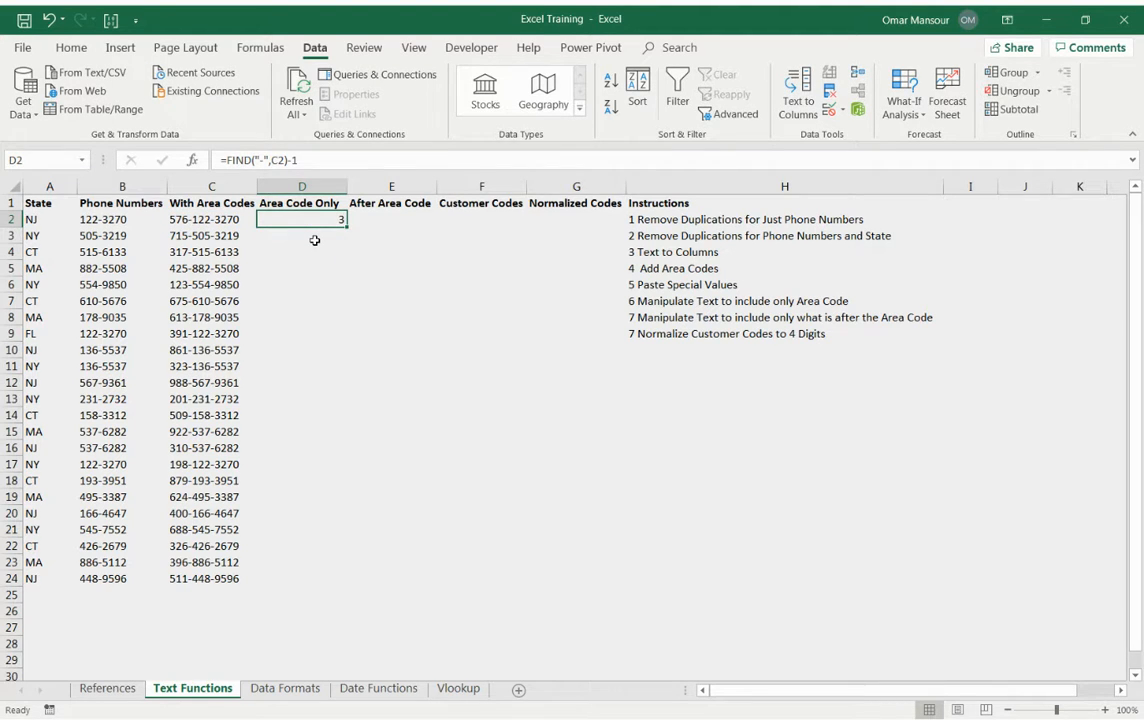
Wrap the D2 formula in LEFT to extract the area code, making it =LEFT(C2,FIND("-",C2)-1).
key("F2")
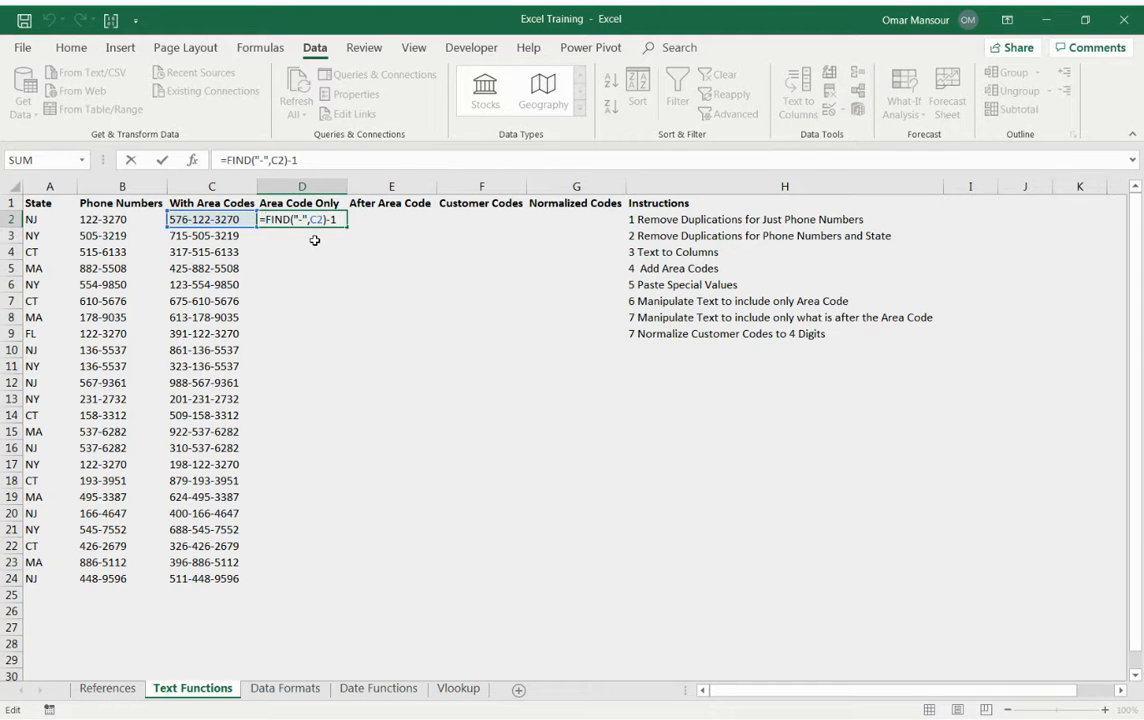
type("left)")
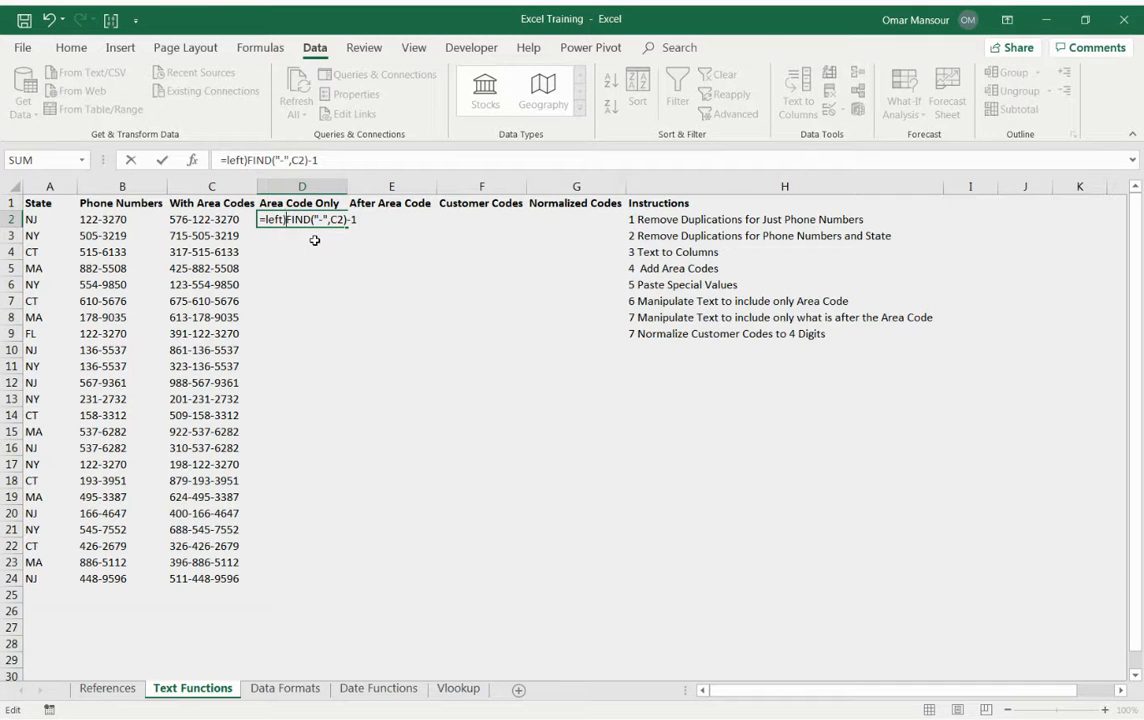
key("BackSpace")
type("(")
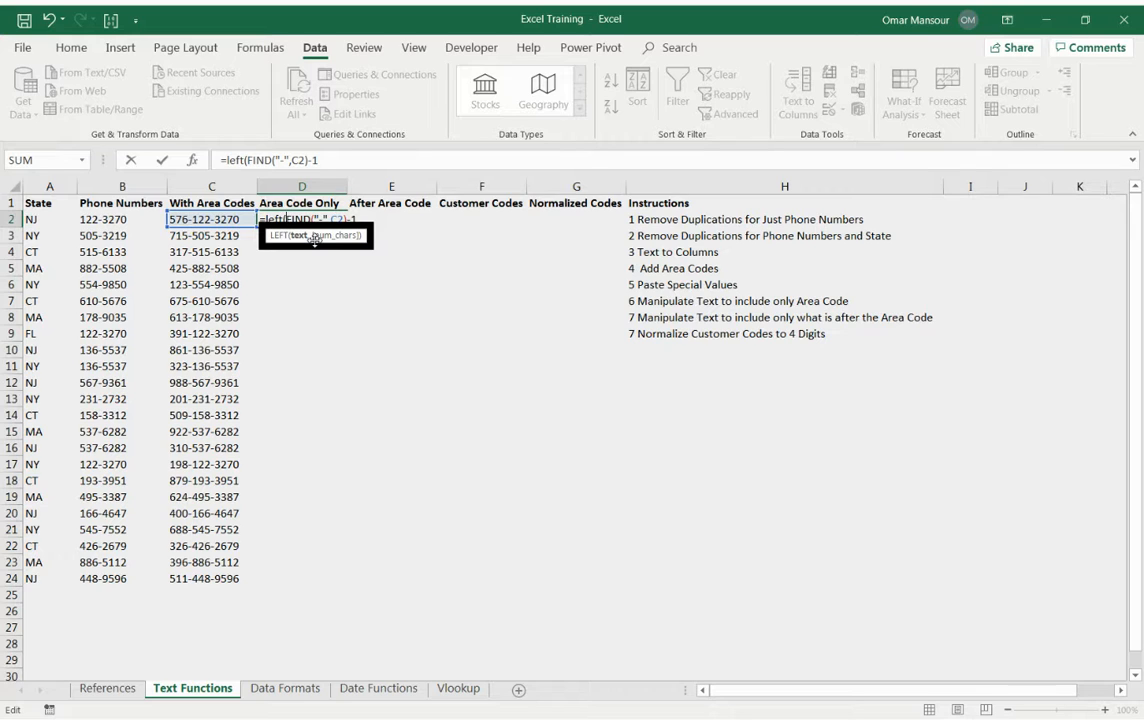
left_click(220, 217)
type(",")
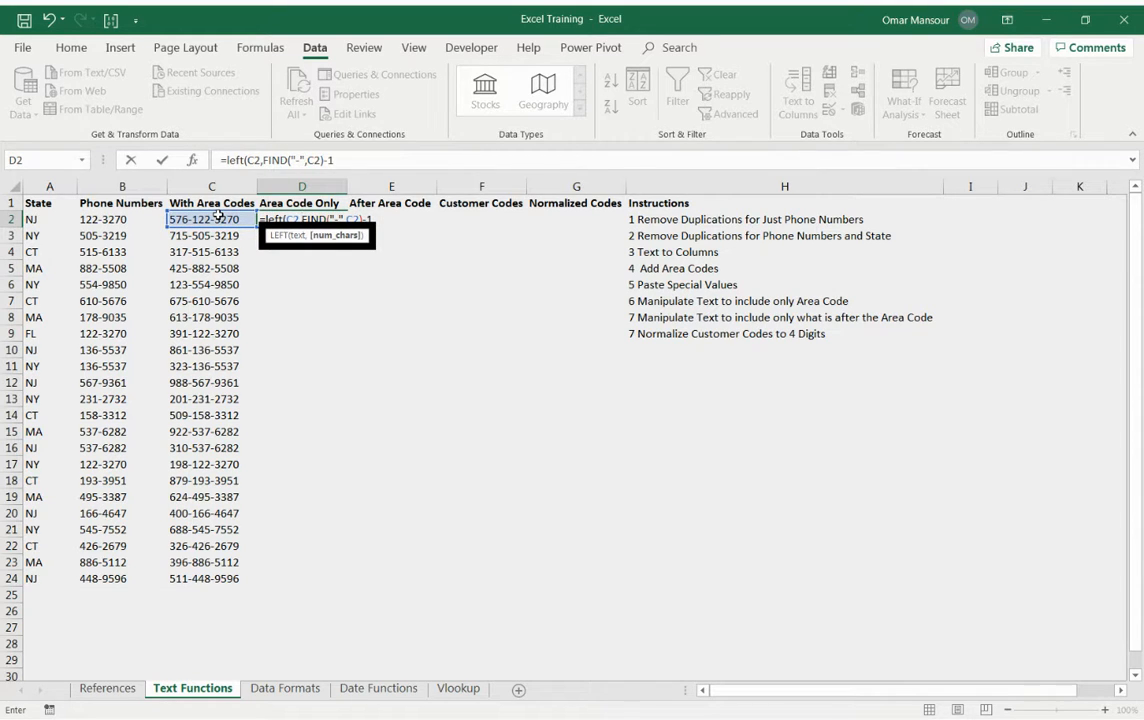
left_click(361, 160)
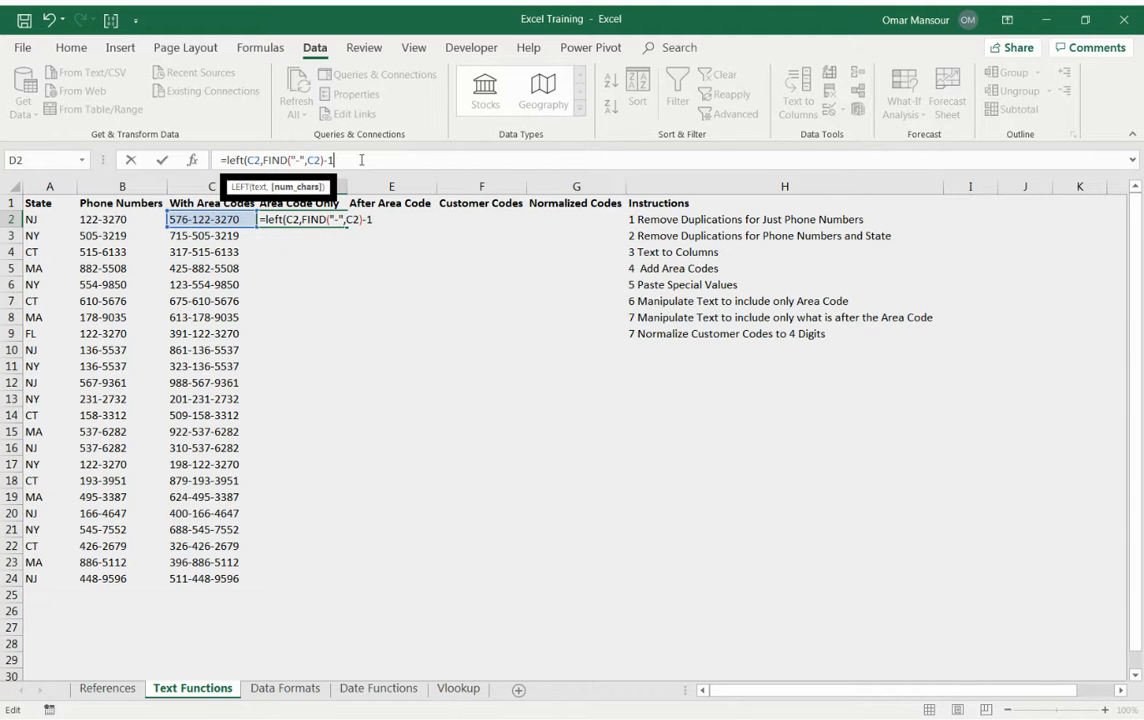
type(")")
key("Return")
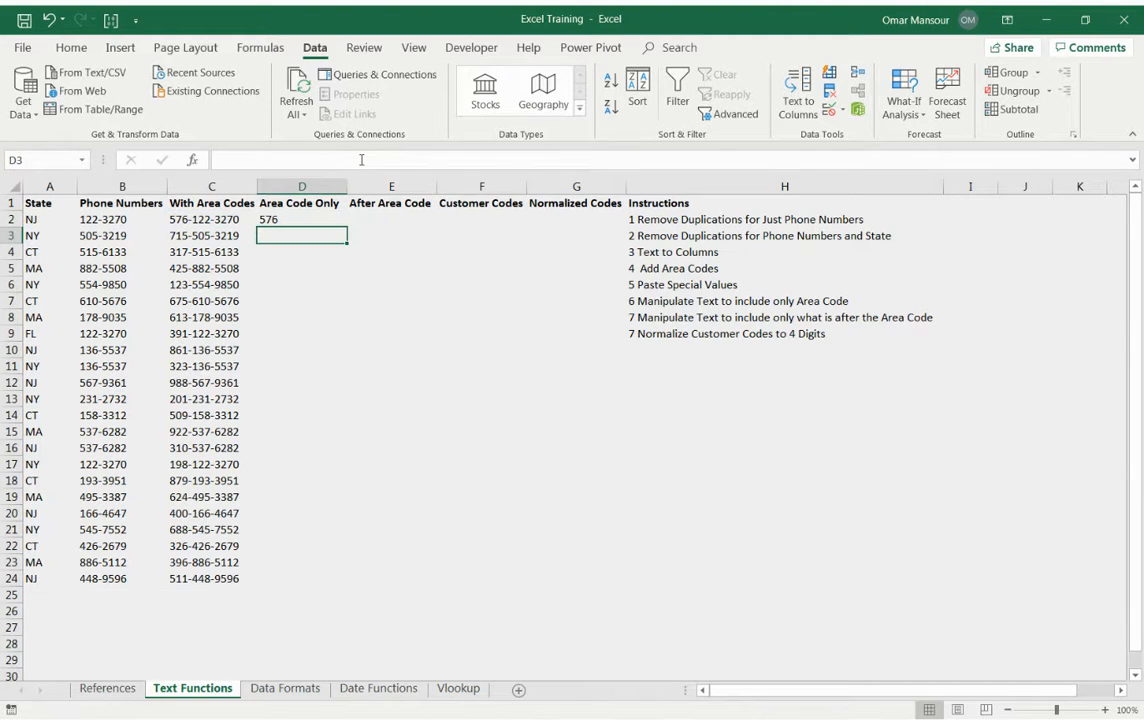
Try replacing the FIND expression in D2 with a fixed count, making =LEFT(C2,3), and undo the change.
key("Up")
left_click(361, 160)
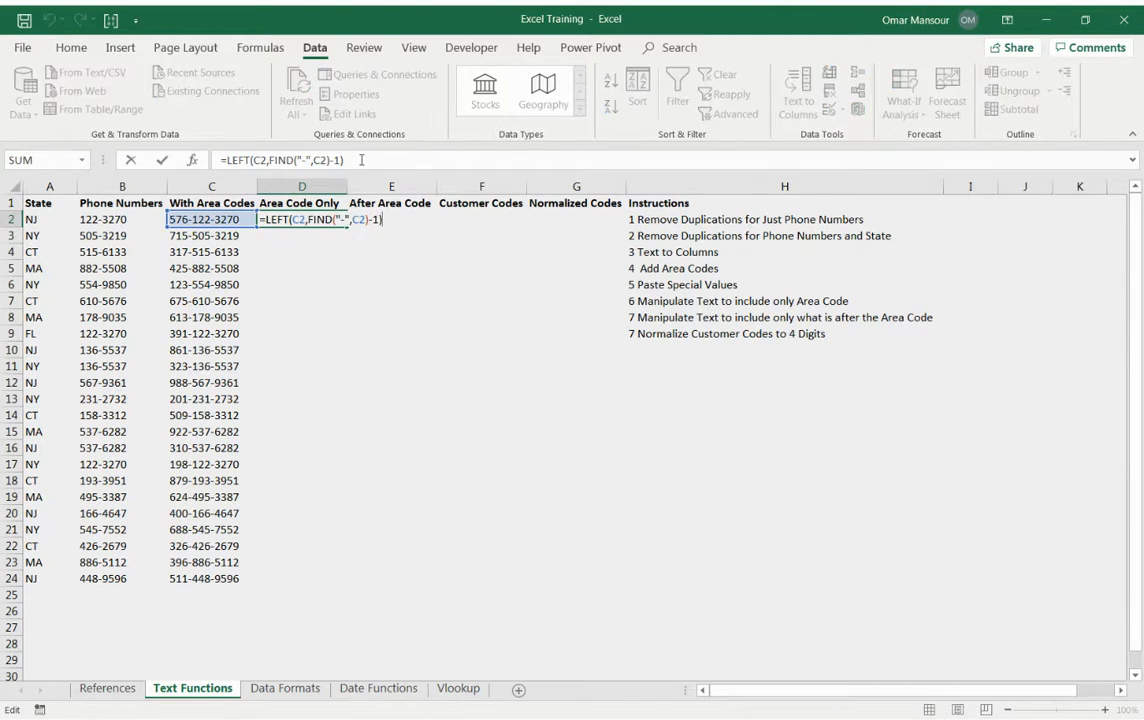
key("Left")
key("shift+Left")
key("shift+Left")
key("shift+Left")
key("shift+Left")
key("shift+Left")
key("shift+Left")
key("shift+Left")
key("shift+Left")
key("shift+Left")
key("shift+Left")
key("shift+Left")
key("shift+Left")
key("shift+Left")
key("shift+Left")
key("shift+Left")
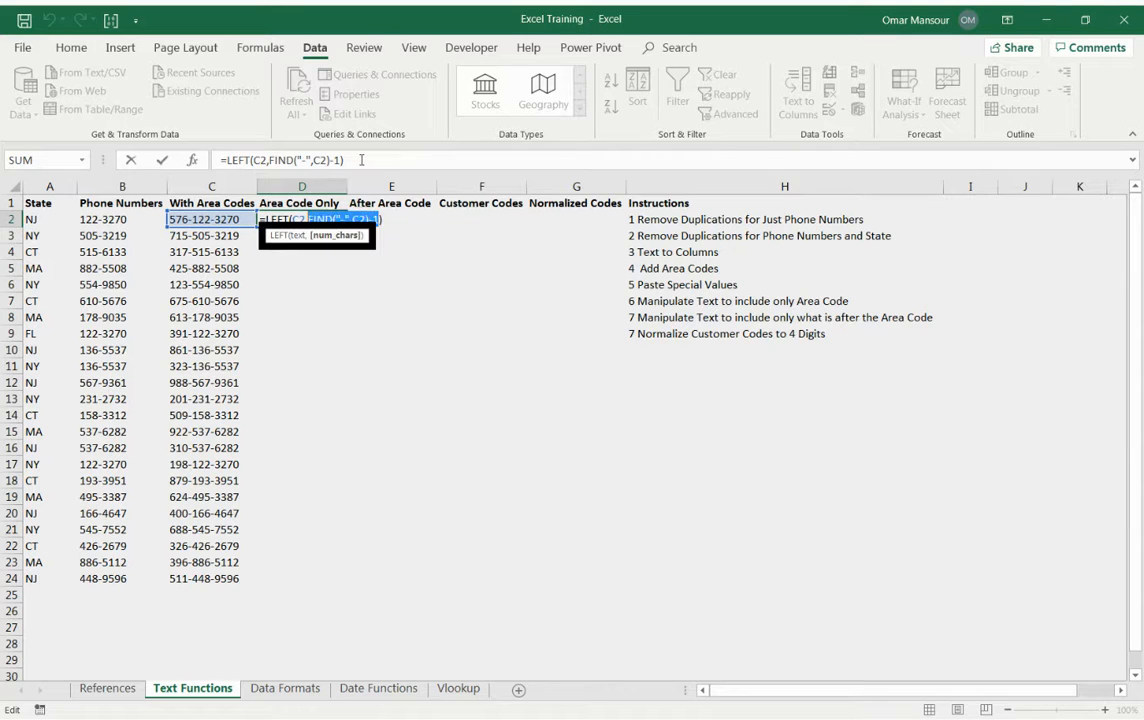
type(",3")
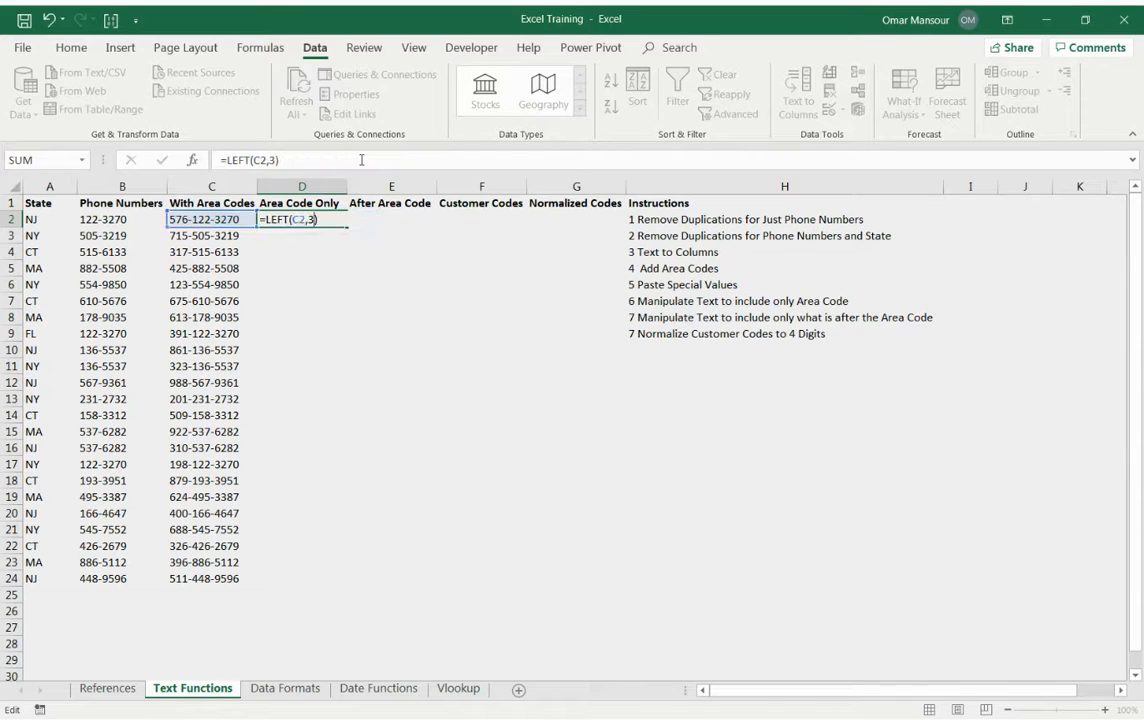
key("Return")
key("ctrl+z")
Try hard-coding 3 characters in D2's LEFT formula again in place of the FIND expression.
left_click(361, 160)
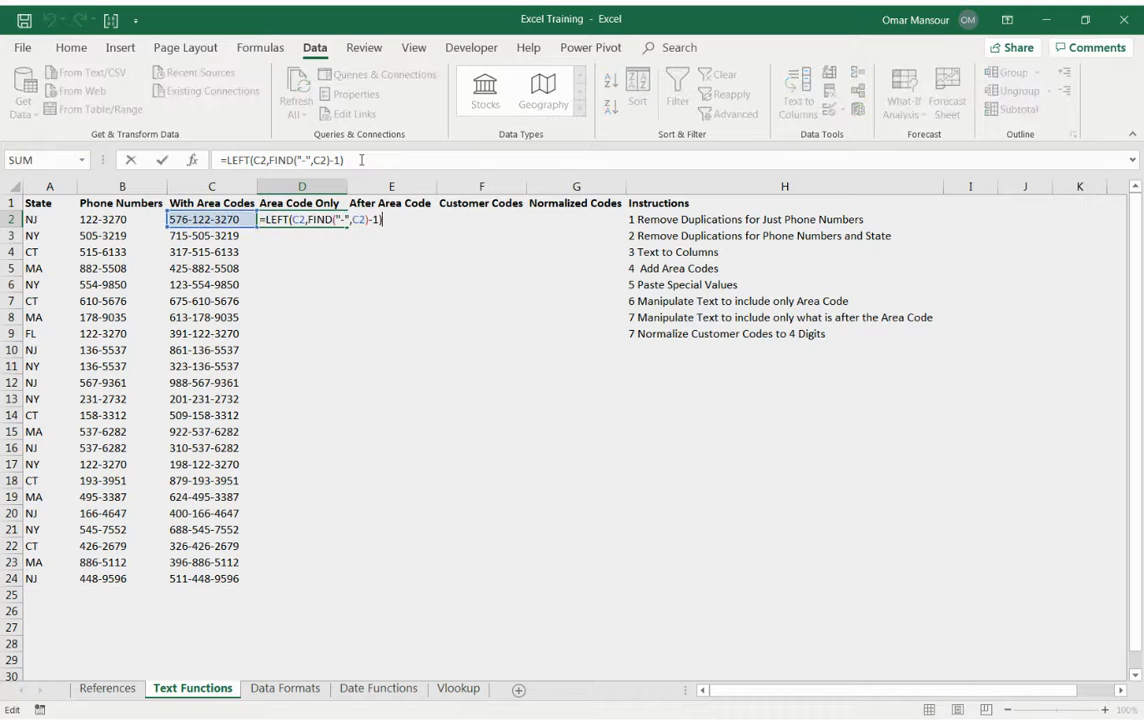
key("Left")
key("shift+Left")
key("shift+Left")
key("shift+Left")
key("shift+Left")
key("shift+Left")
key("shift+Left")
key("shift+Left")
key("shift+Left")
key("shift+Left")
key("shift+Left")
key("shift+Left")
key("shift+Left")
key("shift+Left")
key("shift+Left")
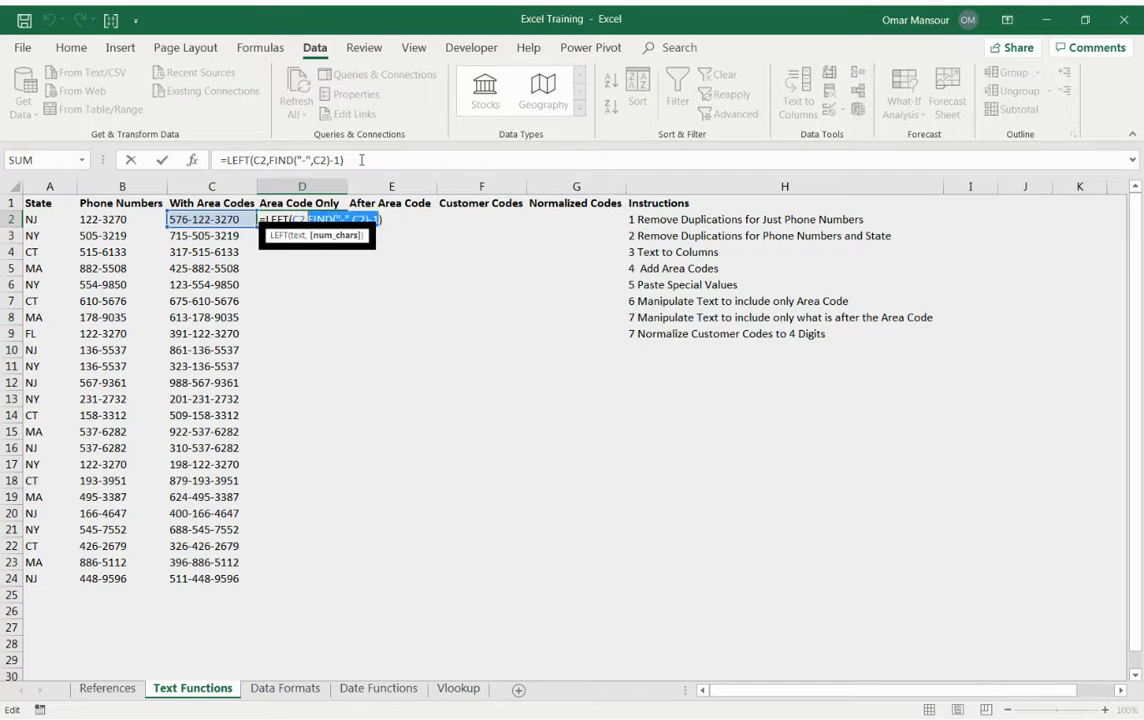
key("BackSpace")
type("3")
key("Return")
key("Up")
left_click(361, 160)
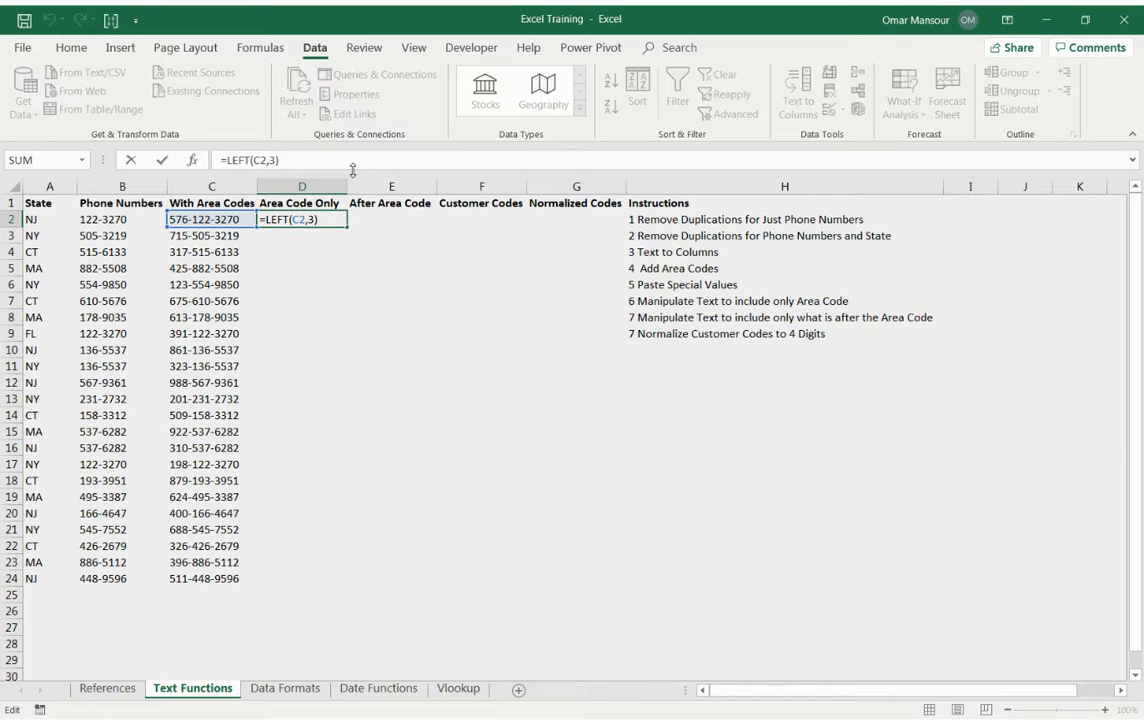
key("ctrl+Return")
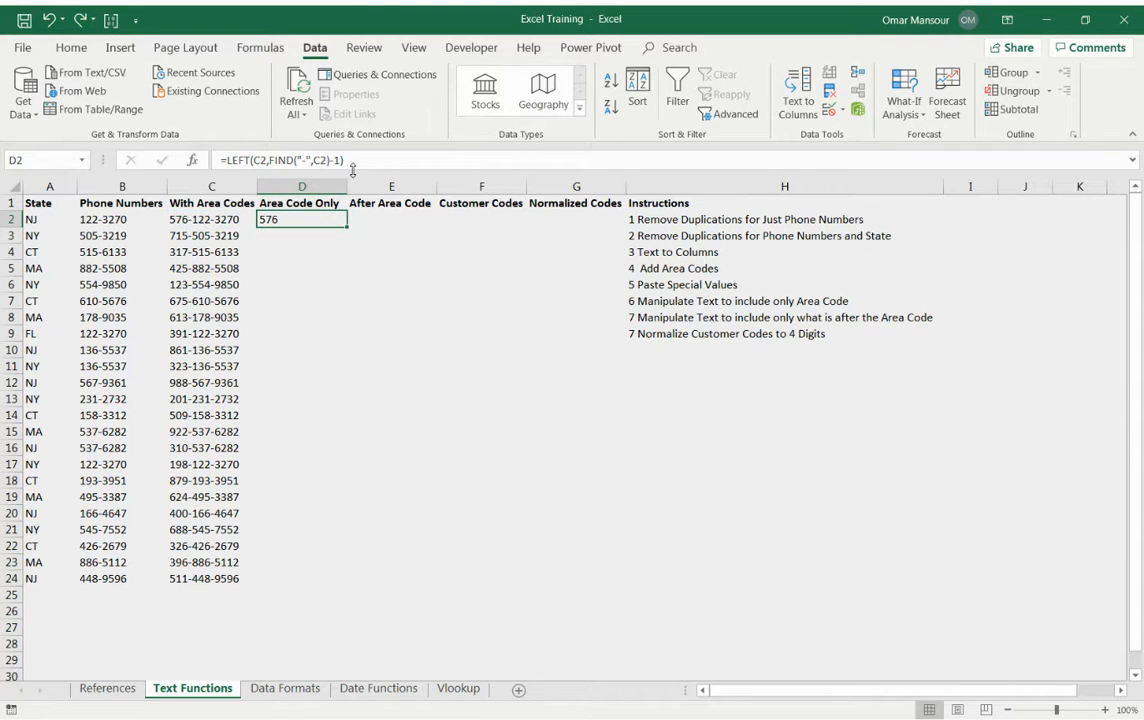
Copy D2's LEFT and FIND formula down the Area Code Only column through D24.
key("Right")
key("Left")
key("ctrl+c")
key("Left")
key("ctrl+Down")
key("Right")
key("ctrl+shift+Up")
key("ctrl+v")
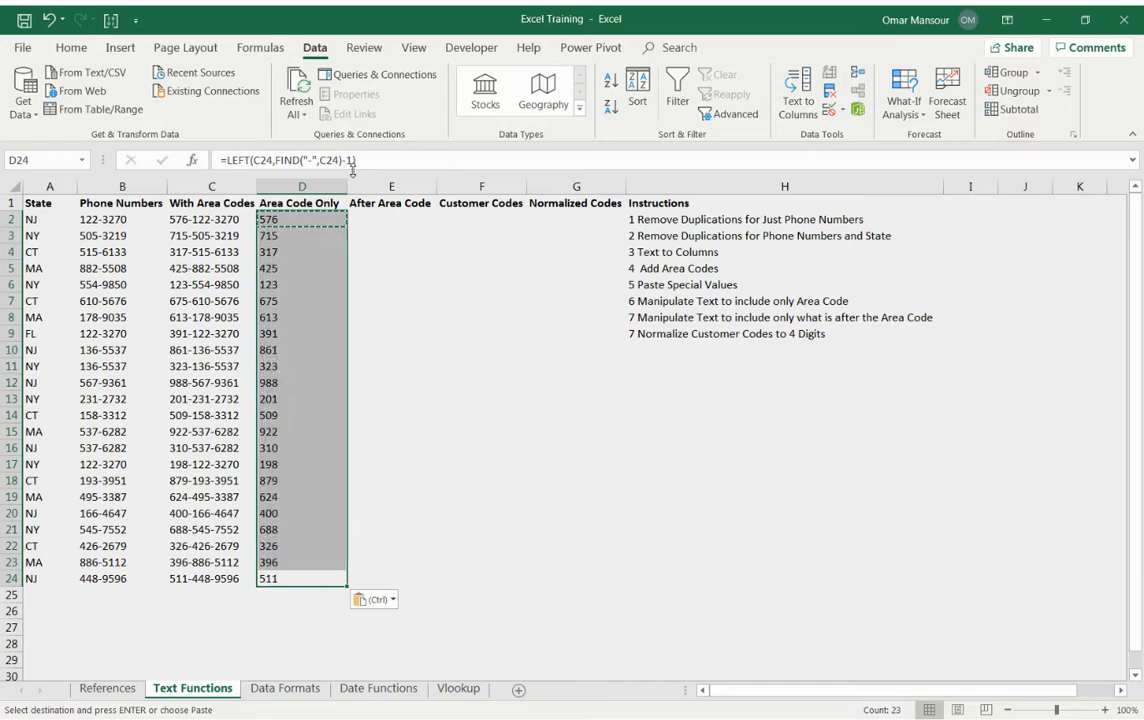
key("Right")
key("Left")
key("Escape")
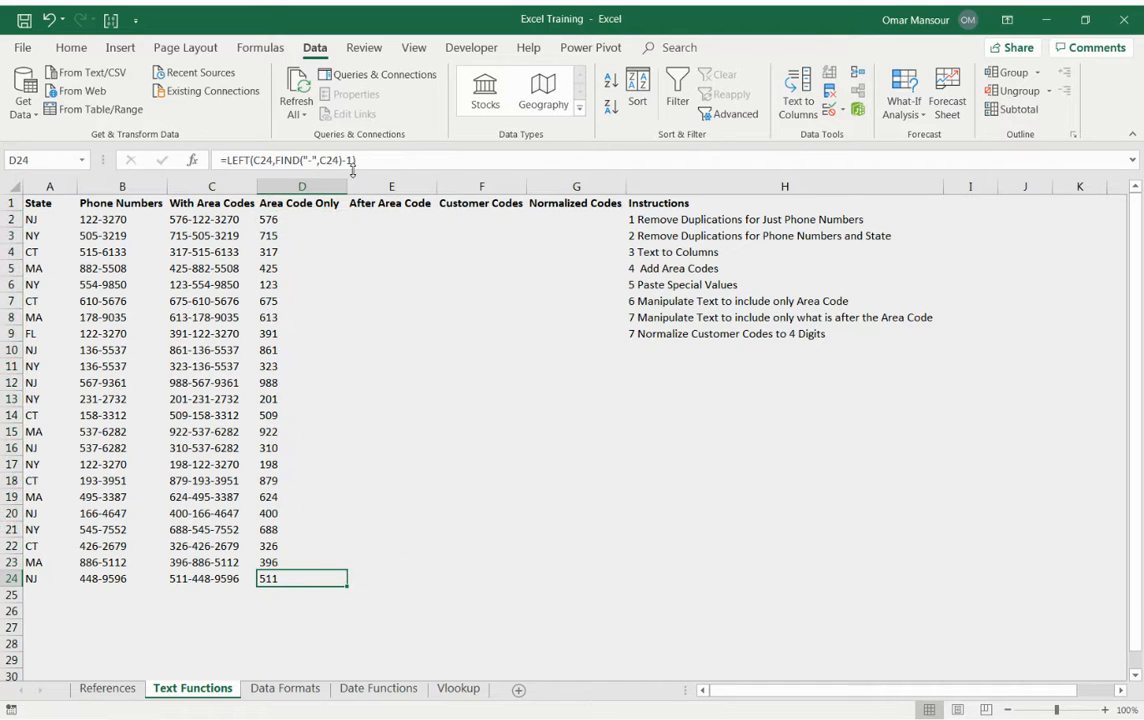
Examine the FIND expression that sets the character count in D2's LEFT formula, leaving the formula as it is.
key("ctrl+Up")
key("Down")
key("Right")
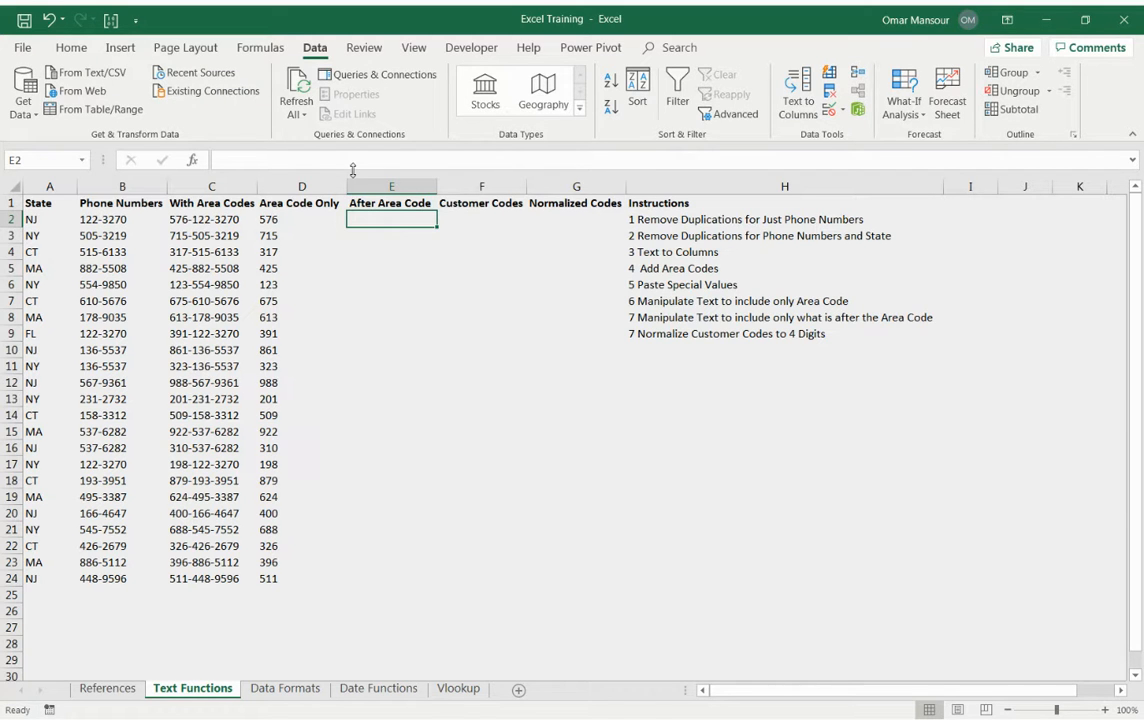
key("Left")
key("F2")
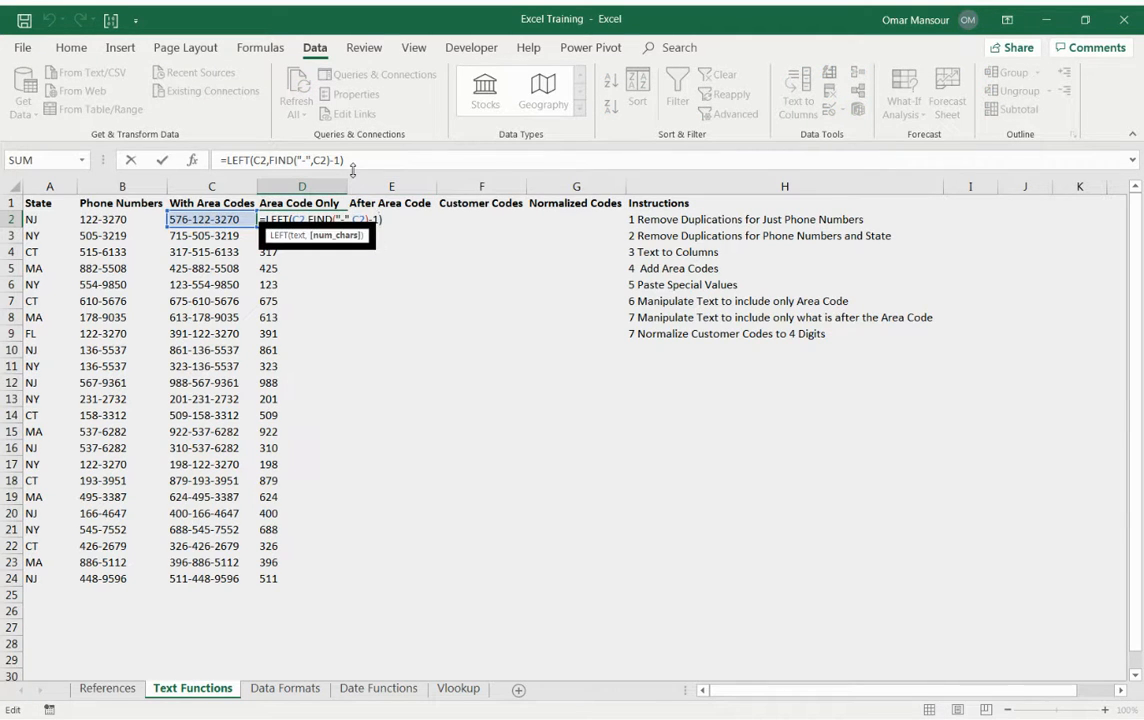
key("shift+Left")
key("shift+Left")
key("shift+Left")
key("shift+Left")
key("shift+Left")
key("shift+Left")
key("shift+Left")
key("shift+Left")
key("shift+Left")
key("shift+Left")
key("shift+Left")
key("shift+Left")
key("shift+Left")
key("Escape")
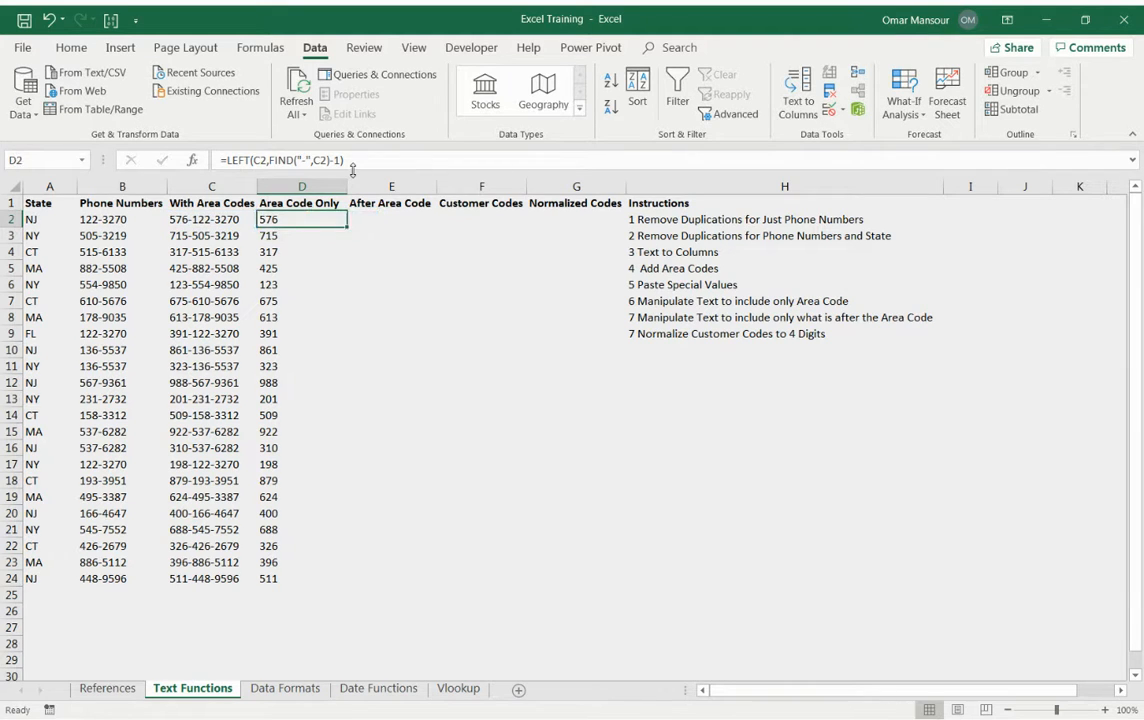
Enter =FIND("-",C2)-1 in E2 under After Area Code, reusing the copied FIND expression.
key("Right")
type("=")
key("ctrl+v")
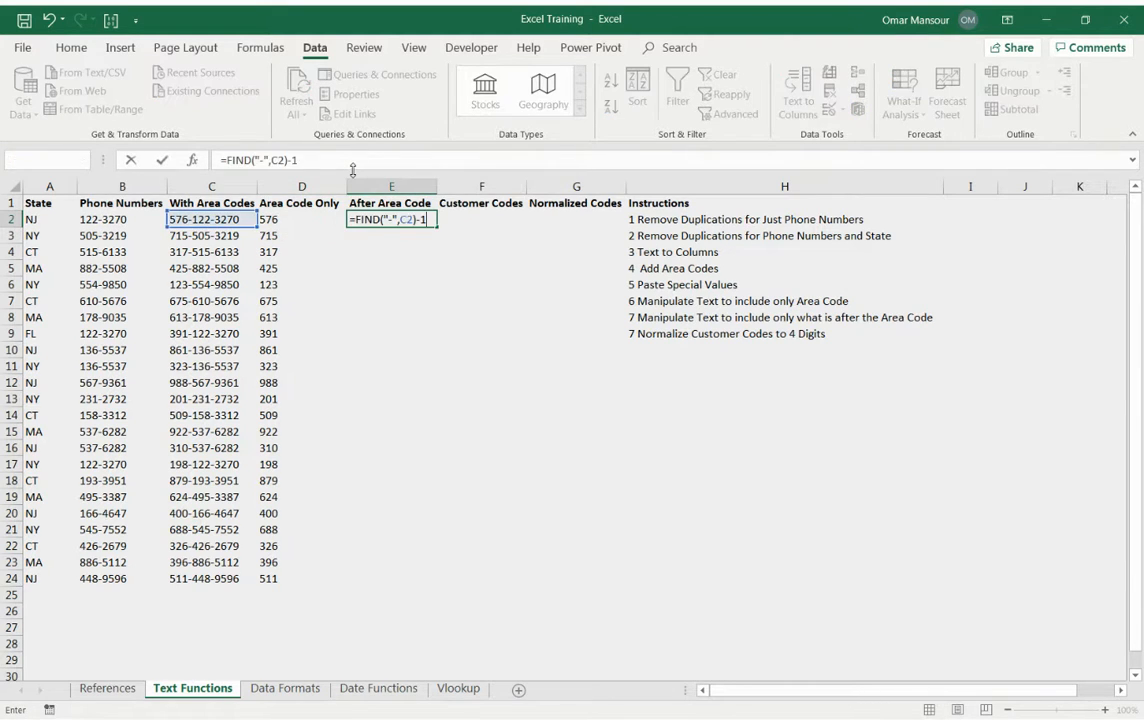
key("Left")
key("Right")
key("F2")
key("Escape")
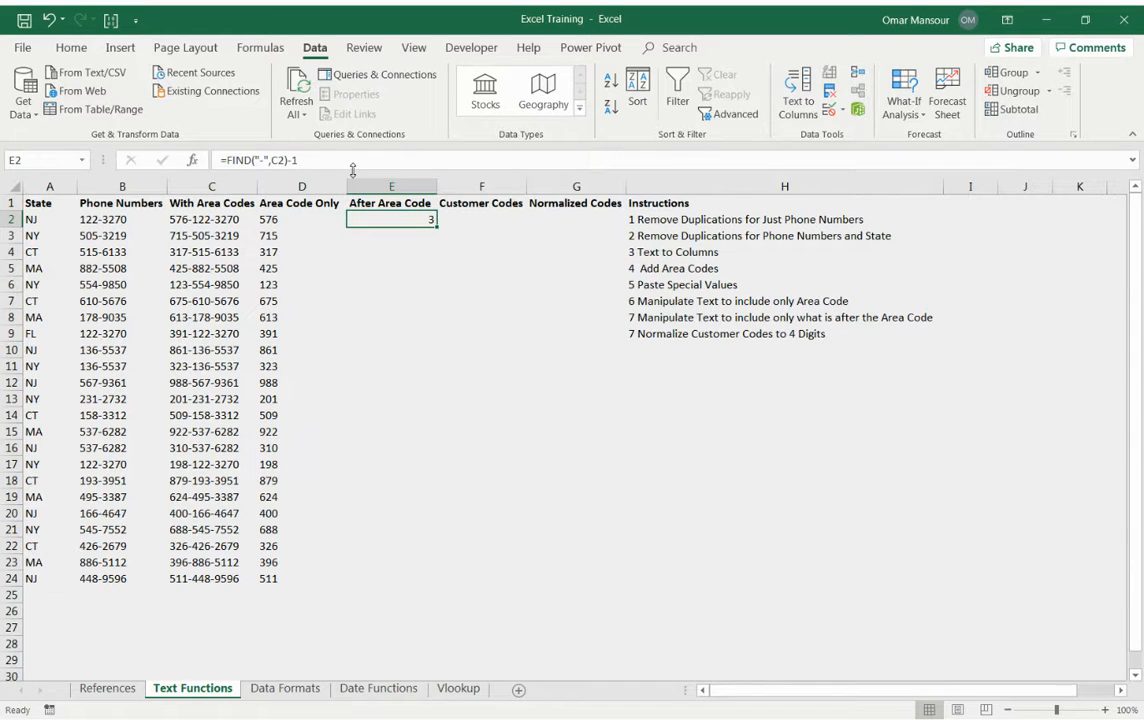
Change the offset in E2's FIND formula to +1, making it =FIND("-",C2)+1.
key("F2")
key("BackSpace")
key("BackSpace")
type("+1")
key("Return")
key("Up")
key("F2")
key("F2")
key("Left")
key("Left")
key("Left")
key("Left")
key("Right")
key("Right")
key("Right")
key("Right")
key("F2")
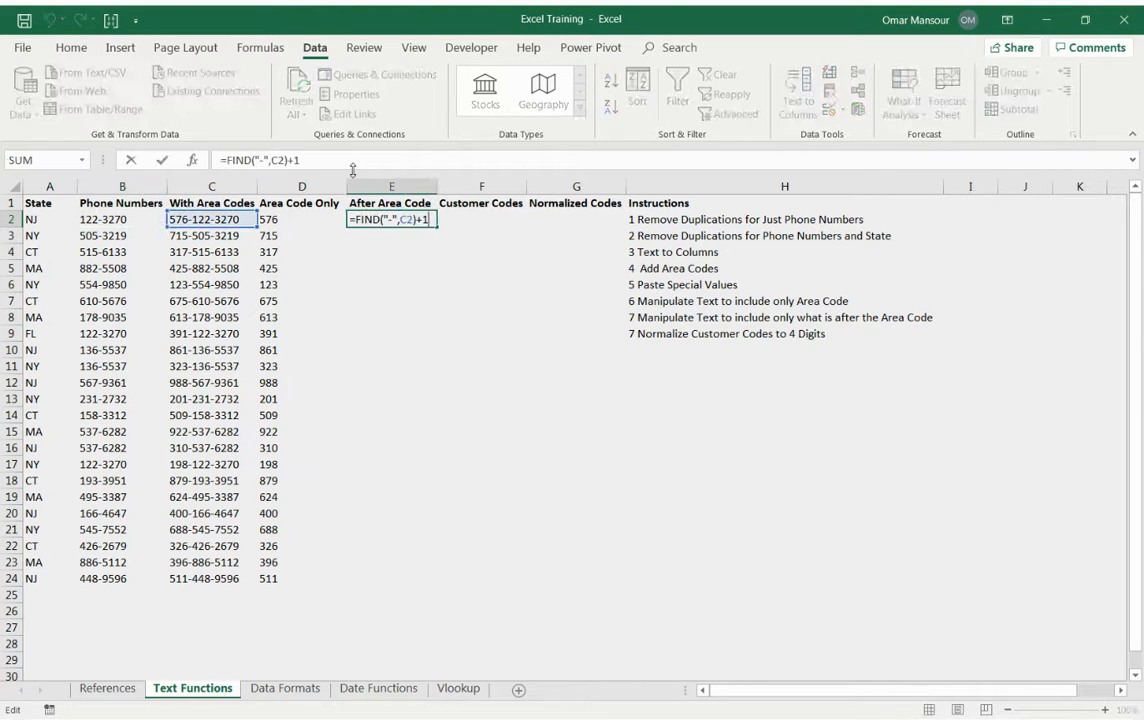
Wrap E2's FIND expression in MID with C2 as text and 1000 characters, making =MID(C2,FIND("-",C2)+1,1000).
key("Home")
key("Right")
type("mid")
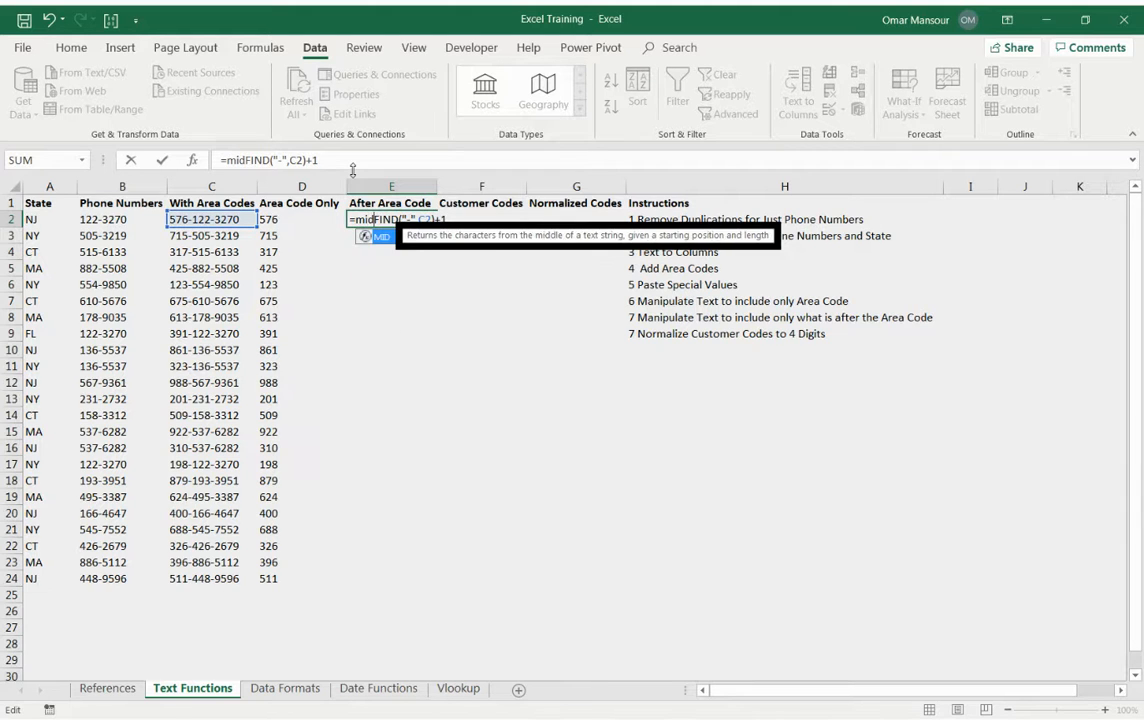
type("(")
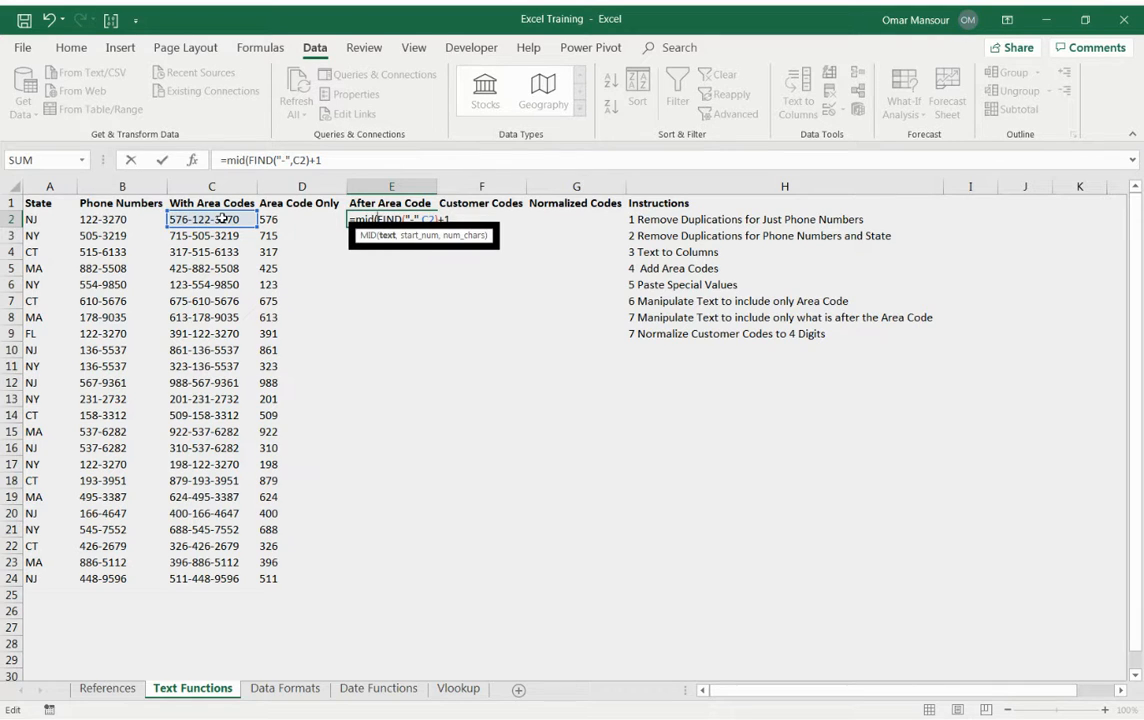
left_click(222, 218)
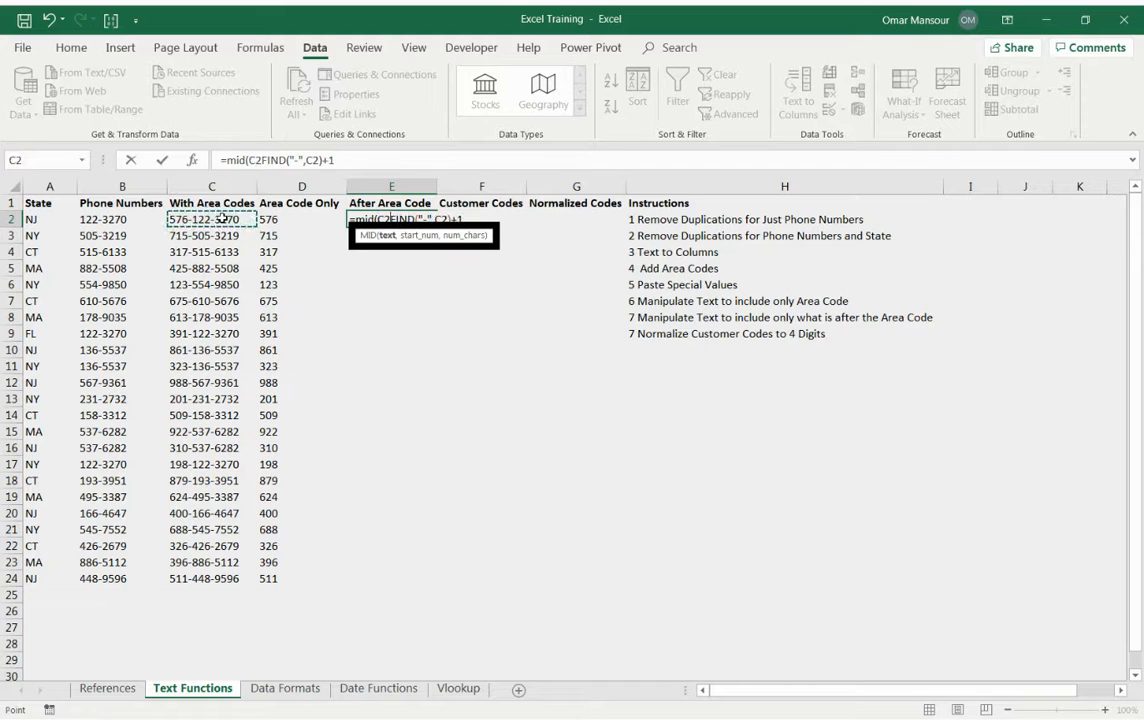
type(",")
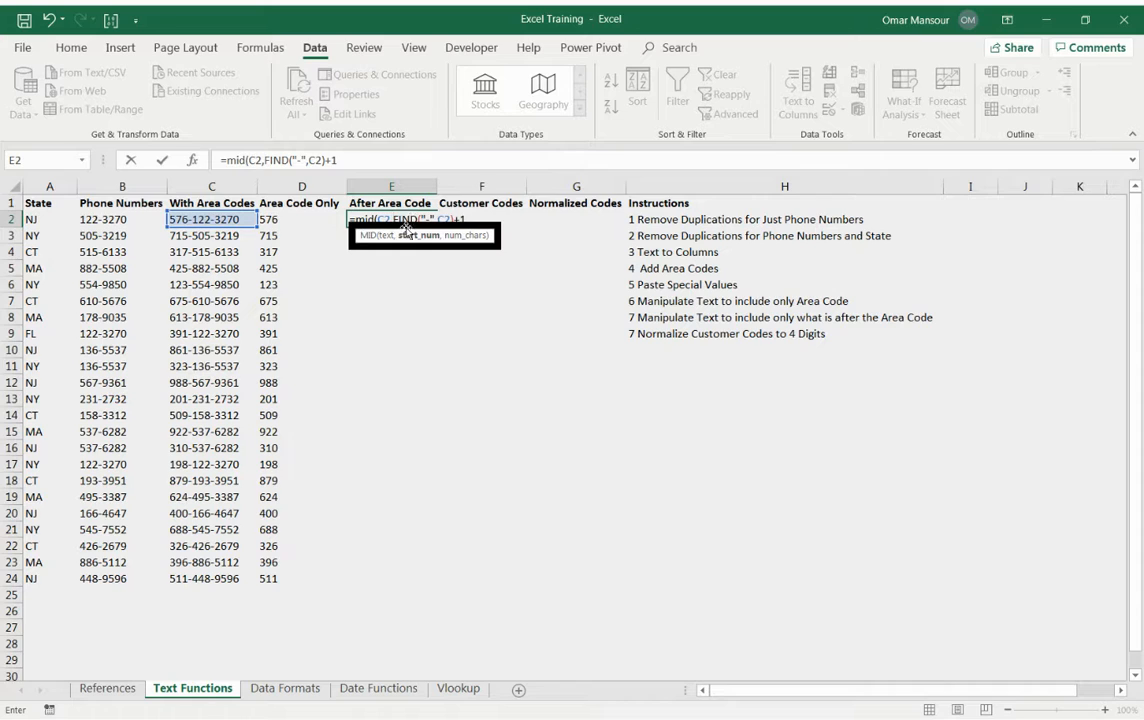
left_click(361, 163)
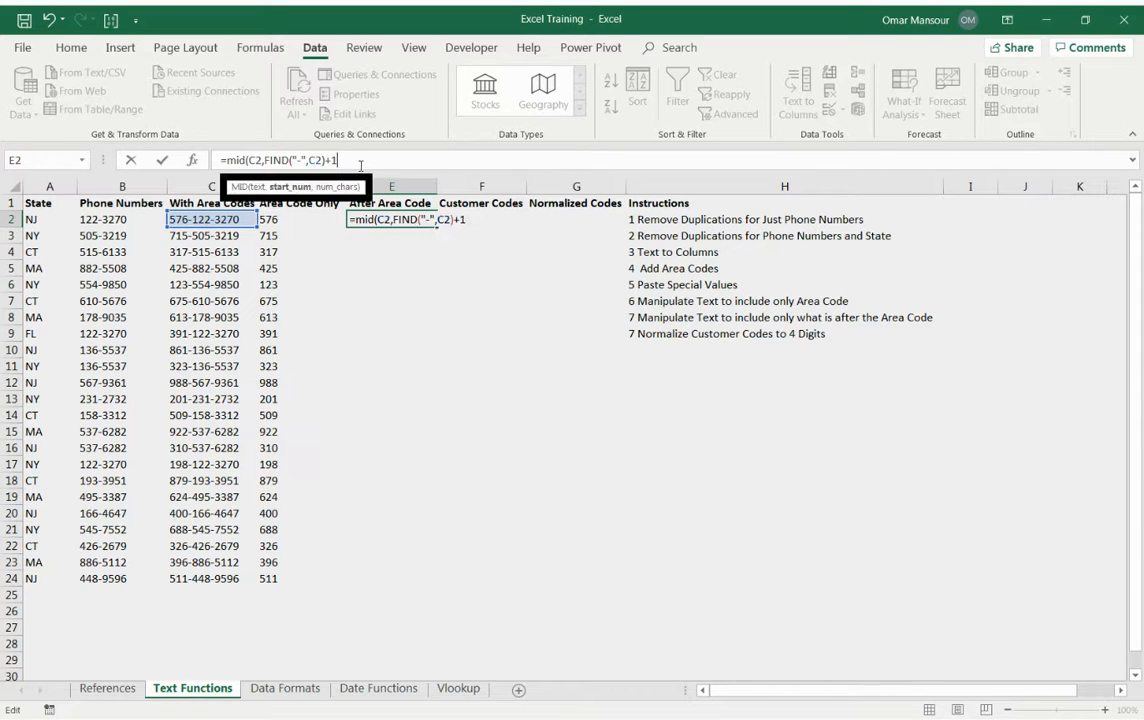
type(",")
type("1000")
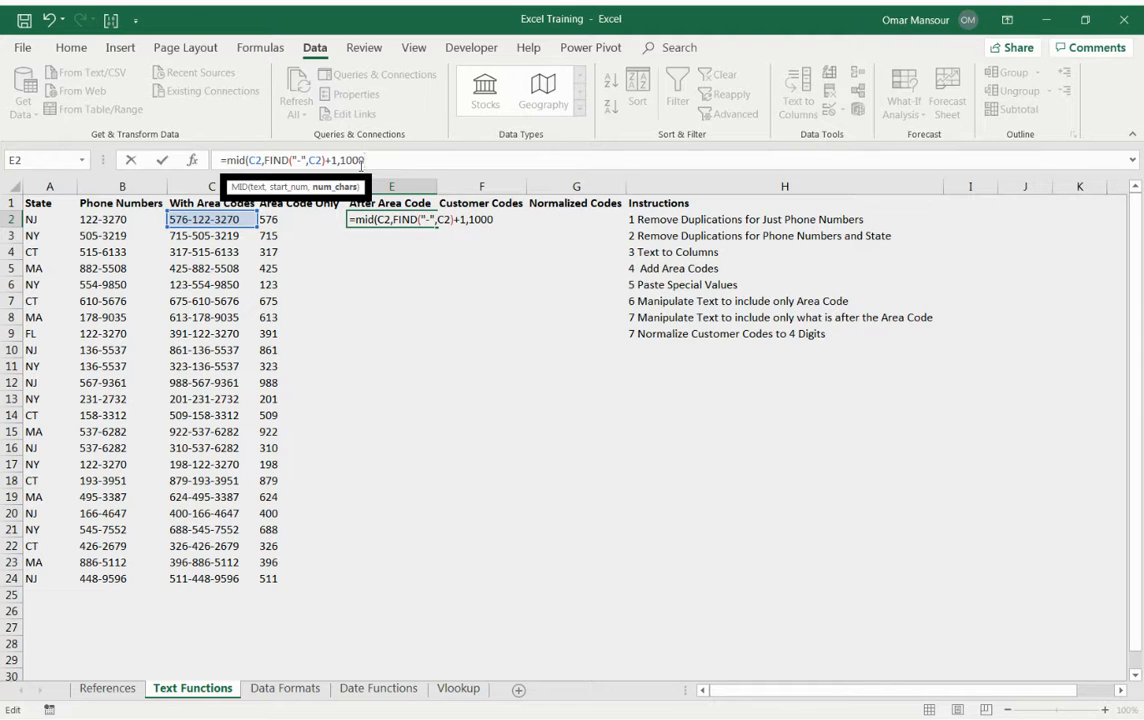
type(")")
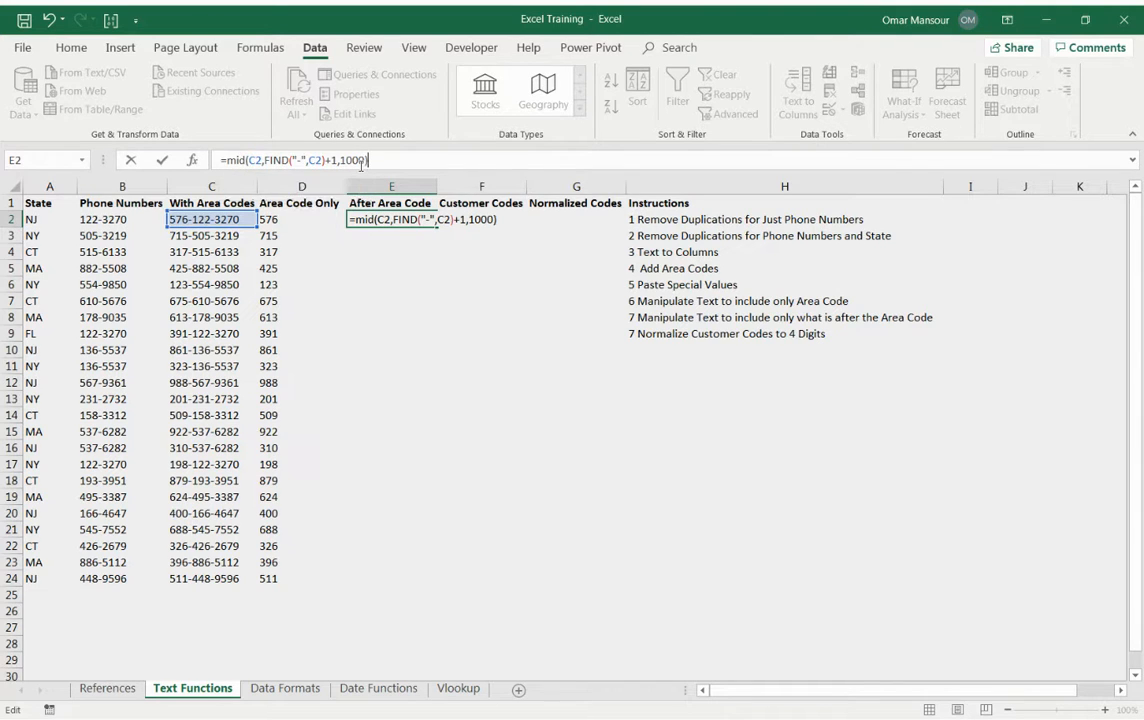
key("Return")
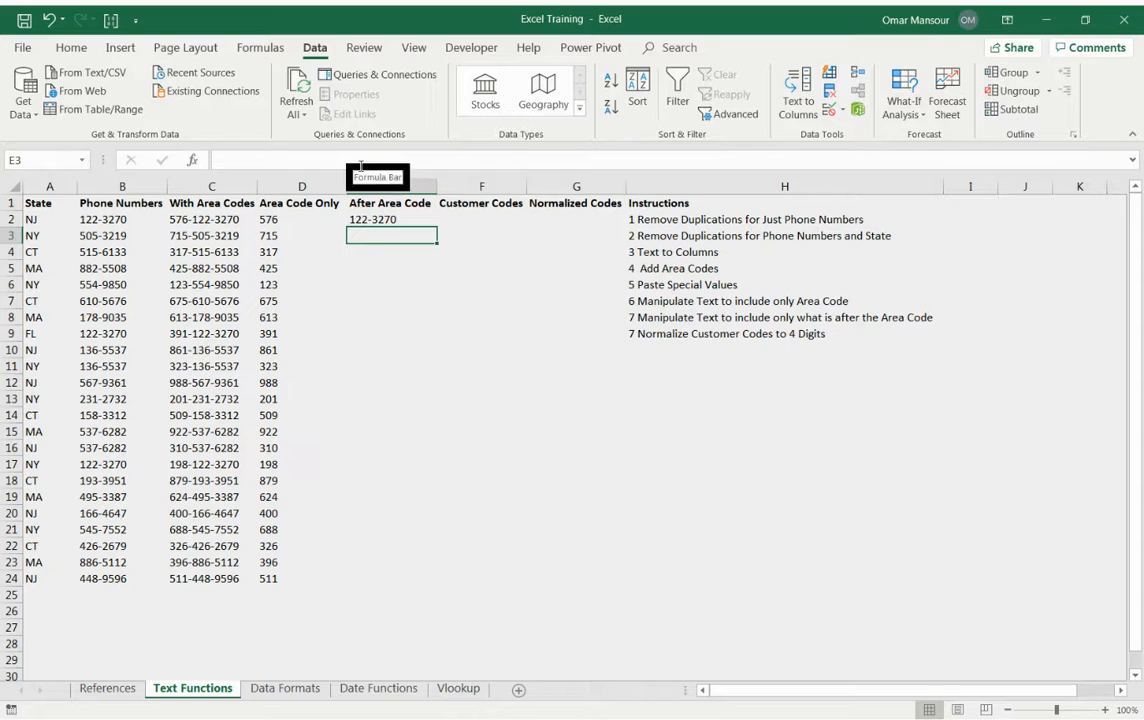
Examine E2's MID formula alongside the neighbouring cells in row 2, leaving everything as it is.
key("Up")
key("F2")
key("Escape")
key("F2")
key("Escape")
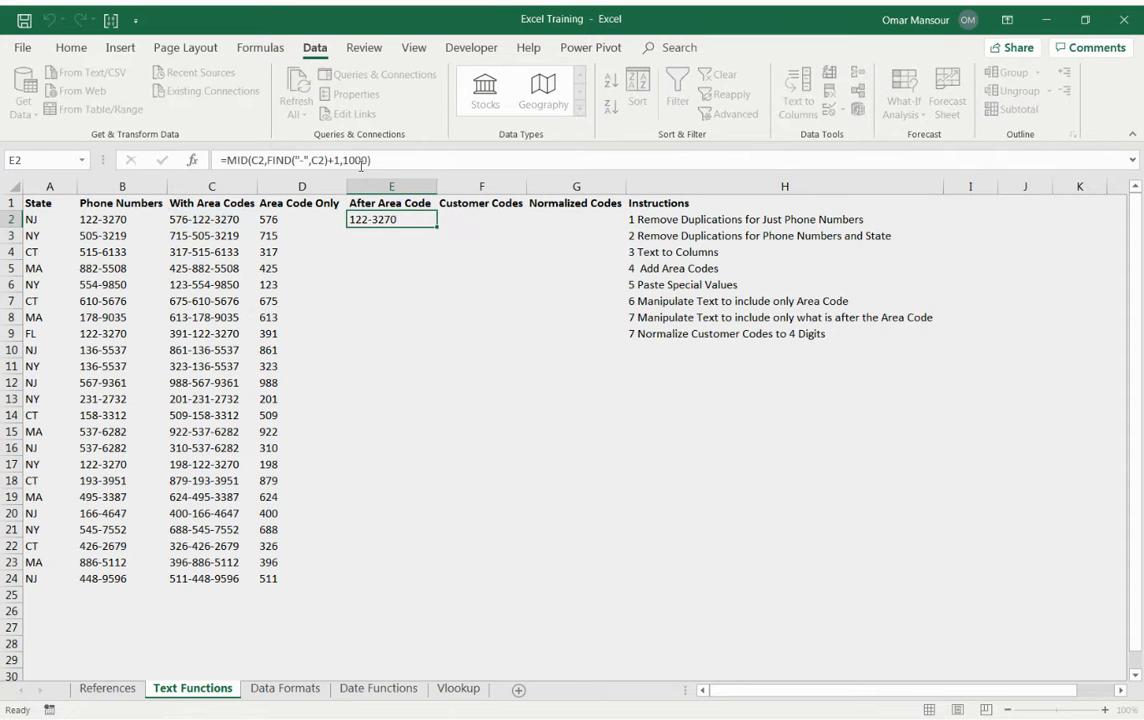
key("Left")
key("Left")
key("Left")
key("Right")
key("Right")
key("F2")
key("Escape")
key("Right")
key("F2")
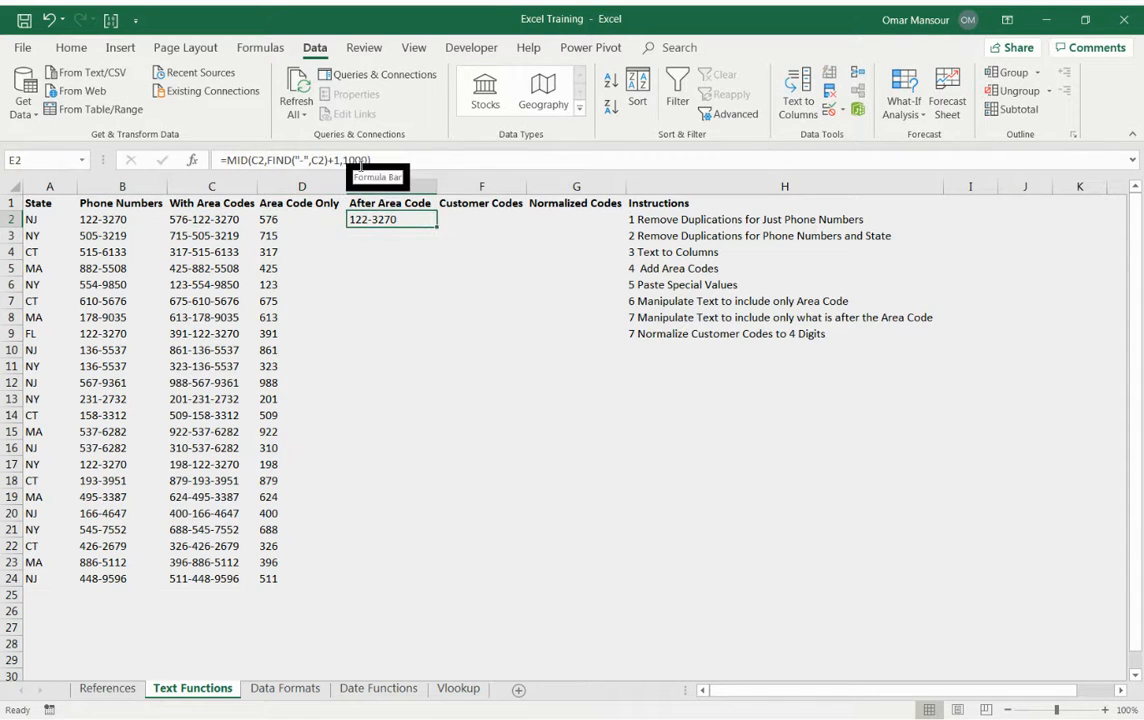
Copy E2's MID formula down the After Area Code column through E24.
key("Escape")
key("ctrl+c")
key("Left")
key("ctrl+Down")
key("Right")
key("ctrl+shift+Up")
key("ctrl+v")
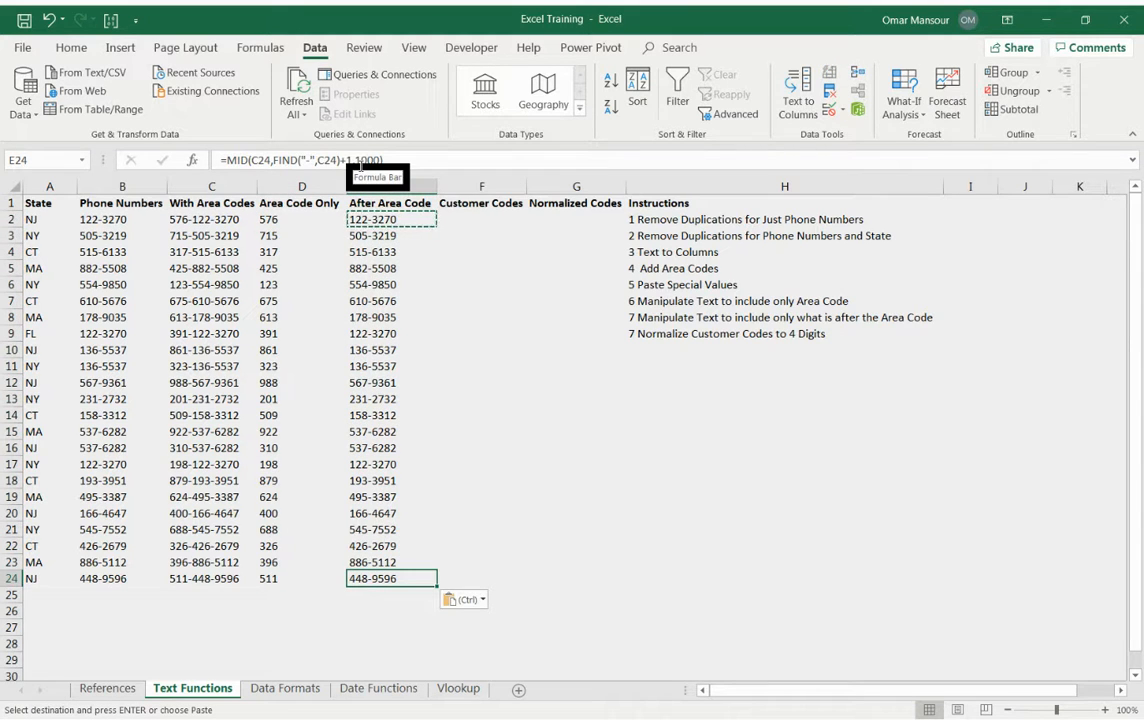
key("Escape")
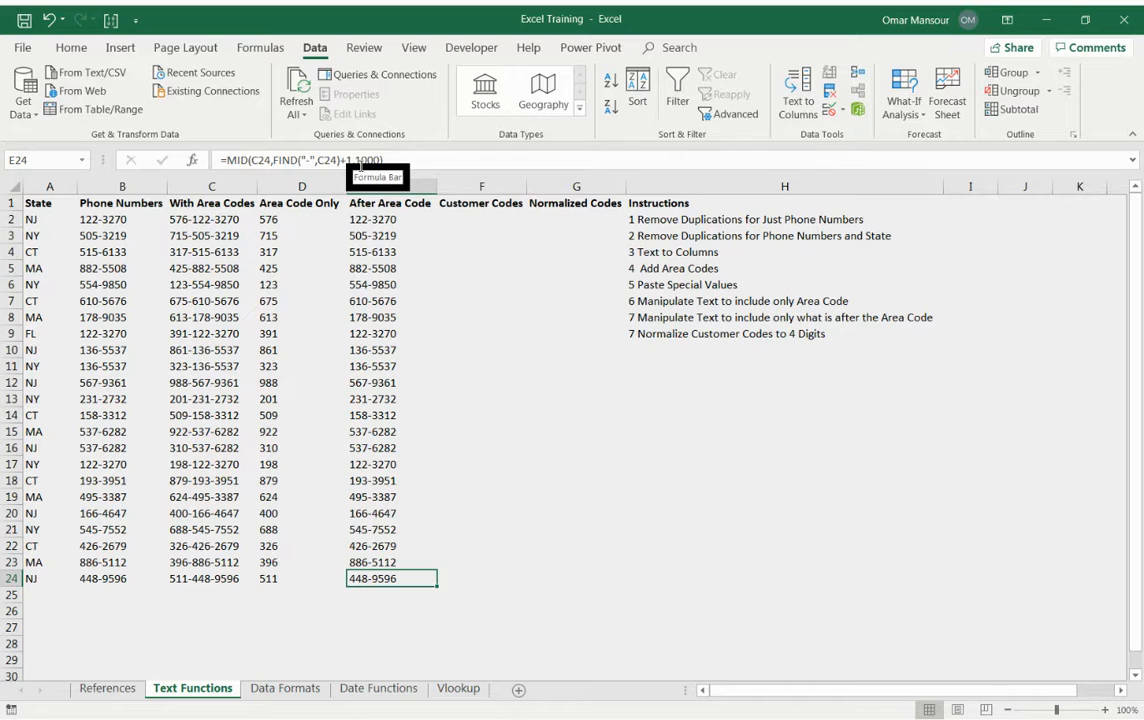
Try to enter =RAND(0,1000) in F2 under Customer Codes.
key("ctrl+Up")
key("Right")
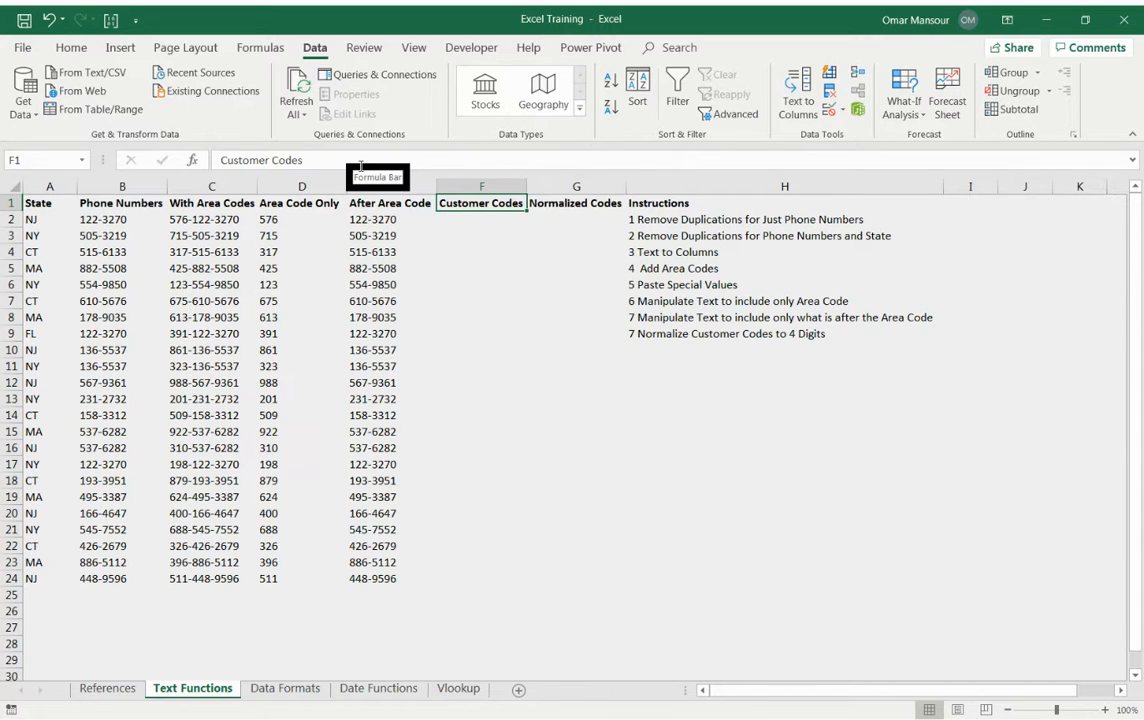
key("Down")
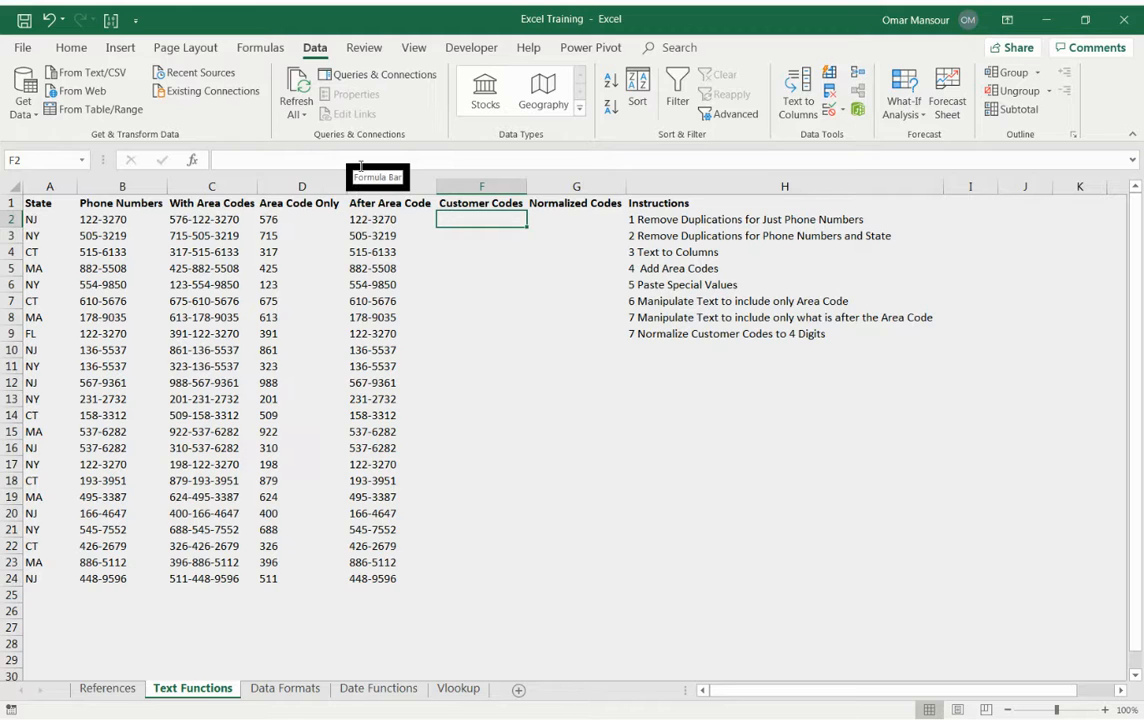
type("=rand")
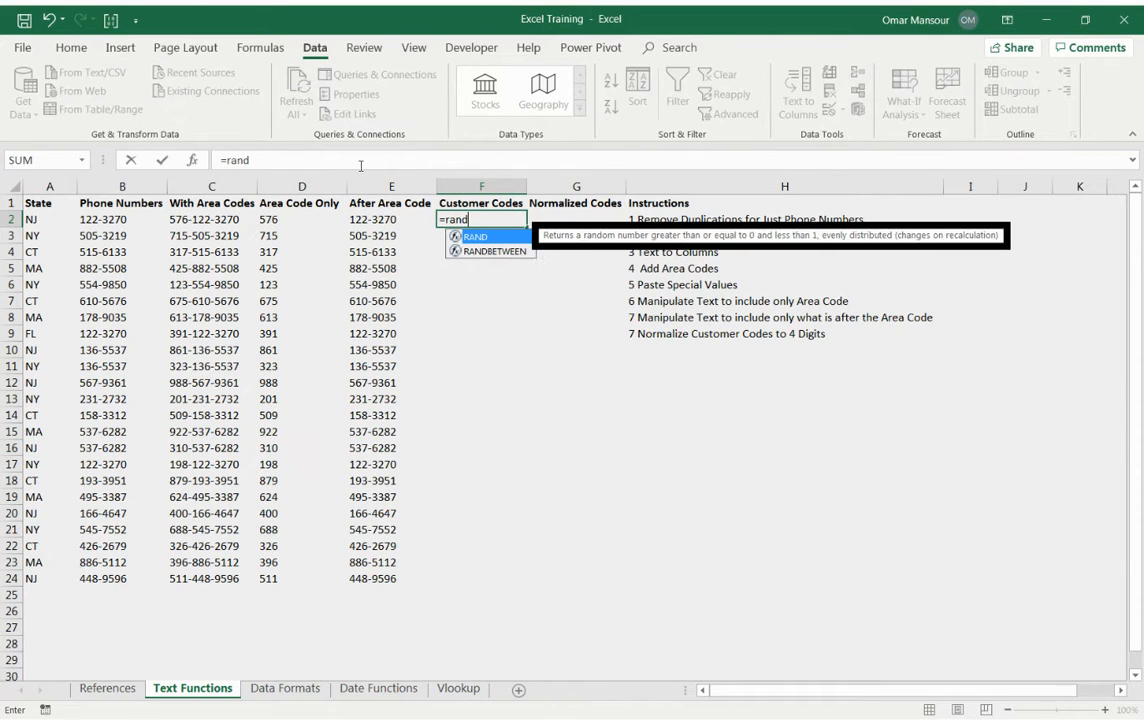
key("Tab")
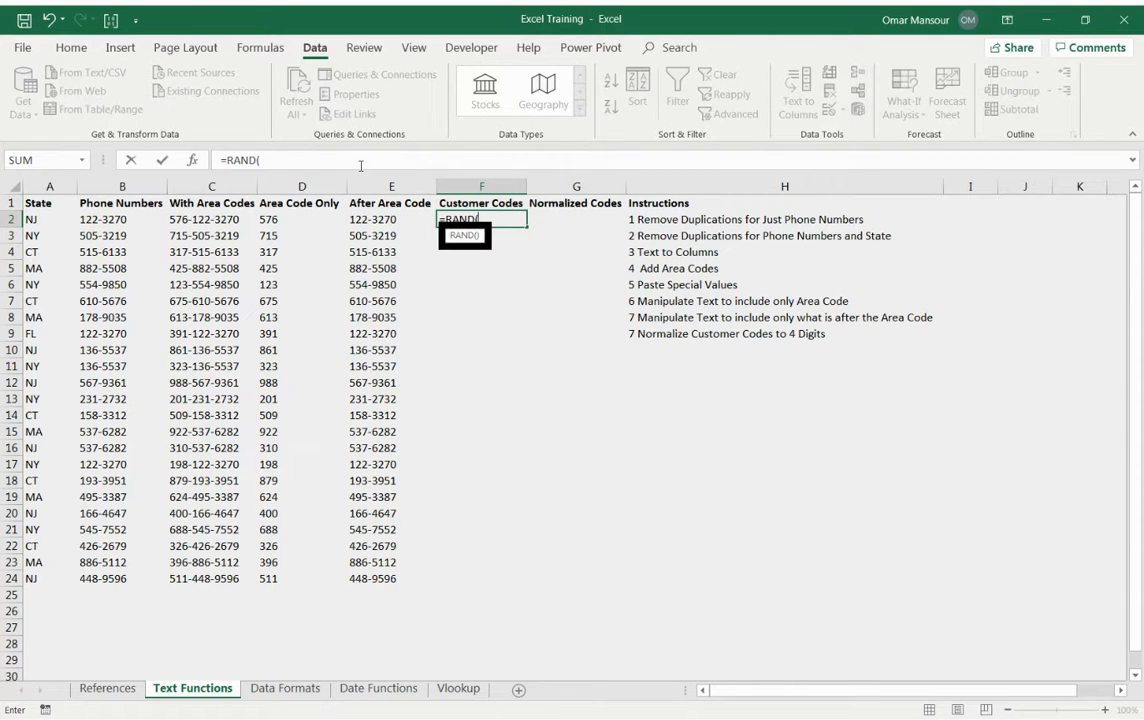
type("0,1000)")
key("Return")
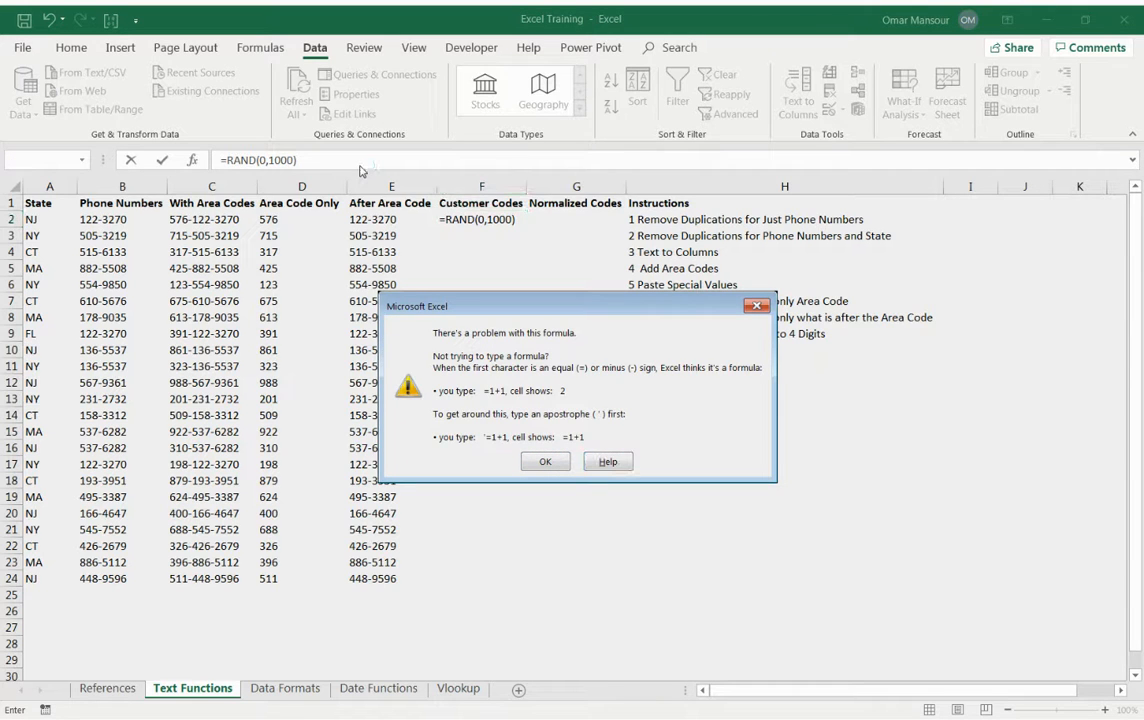
left_click(545, 461)
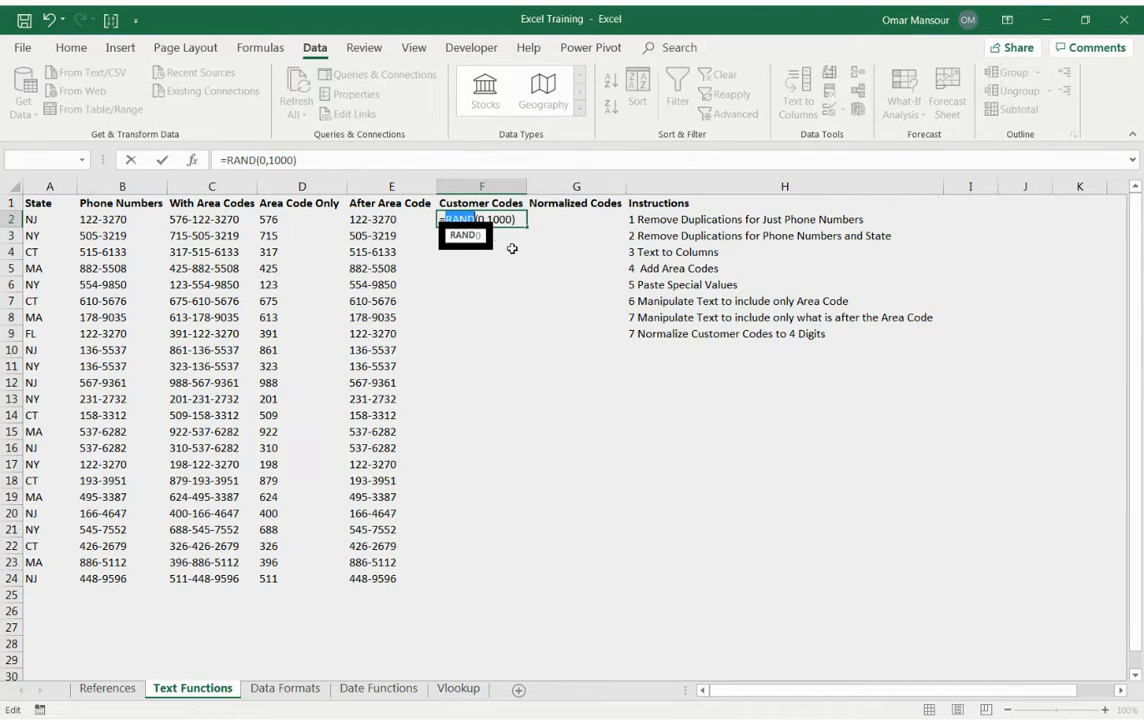
Correct the function name in F2 so the formula reads =RANDBETWEEN(0,1000).
key("Right")
type("bet")
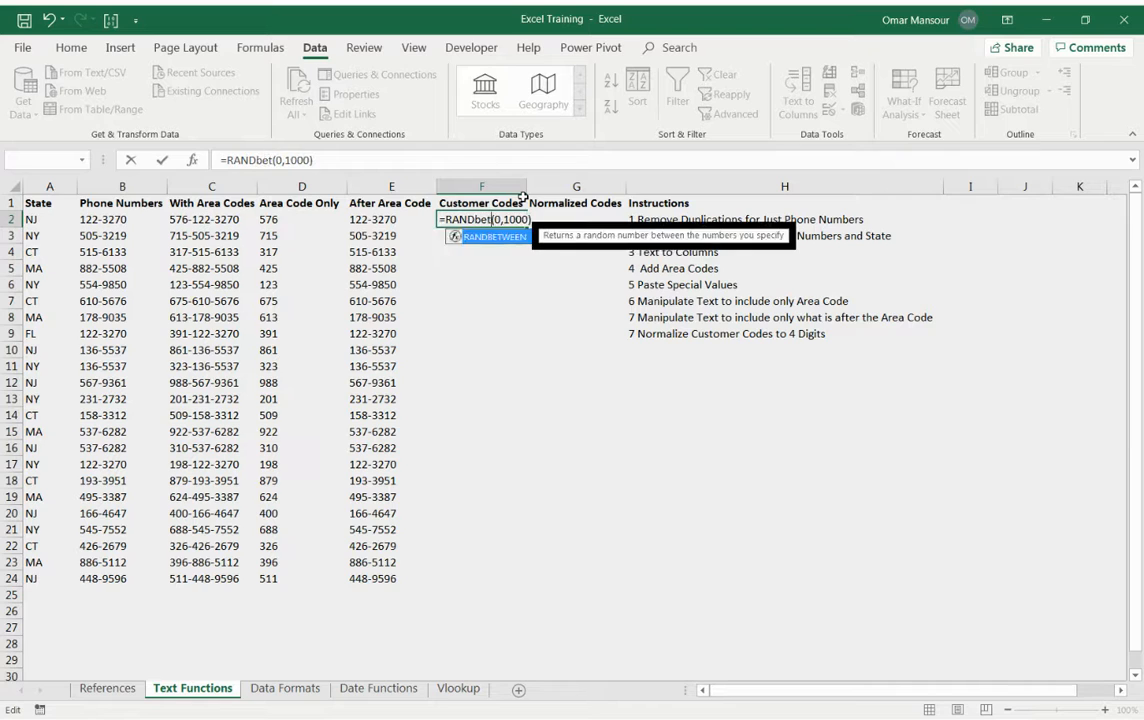
key("Return")
key("Up")
key("F2")
key("Left")
key("Left")
key("Left")
key("Left")
key("Left")
key("Left")
key("Left")
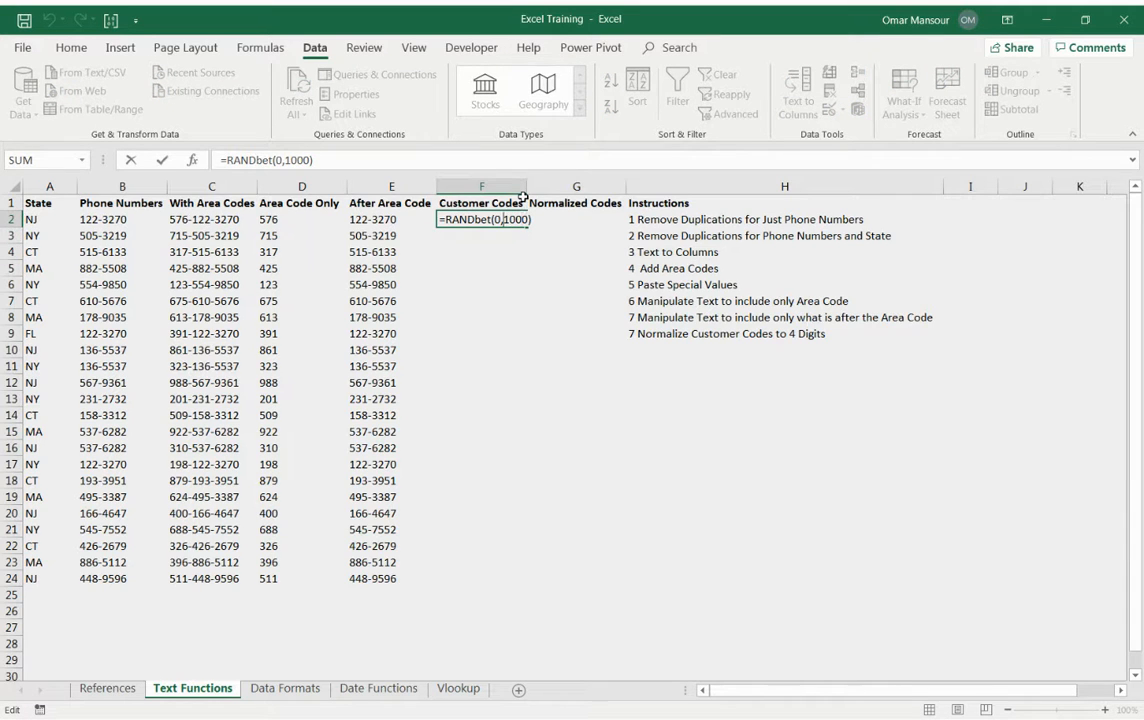
key("Left")
type("ween")
key("Return")
key("Up")
key("F2")
key("Escape")
Copy F2's RANDBETWEEN formula down the Customer Codes column through F24.
key("ctrl+c")
key("Left")
key("ctrl+Down")
key("Right")
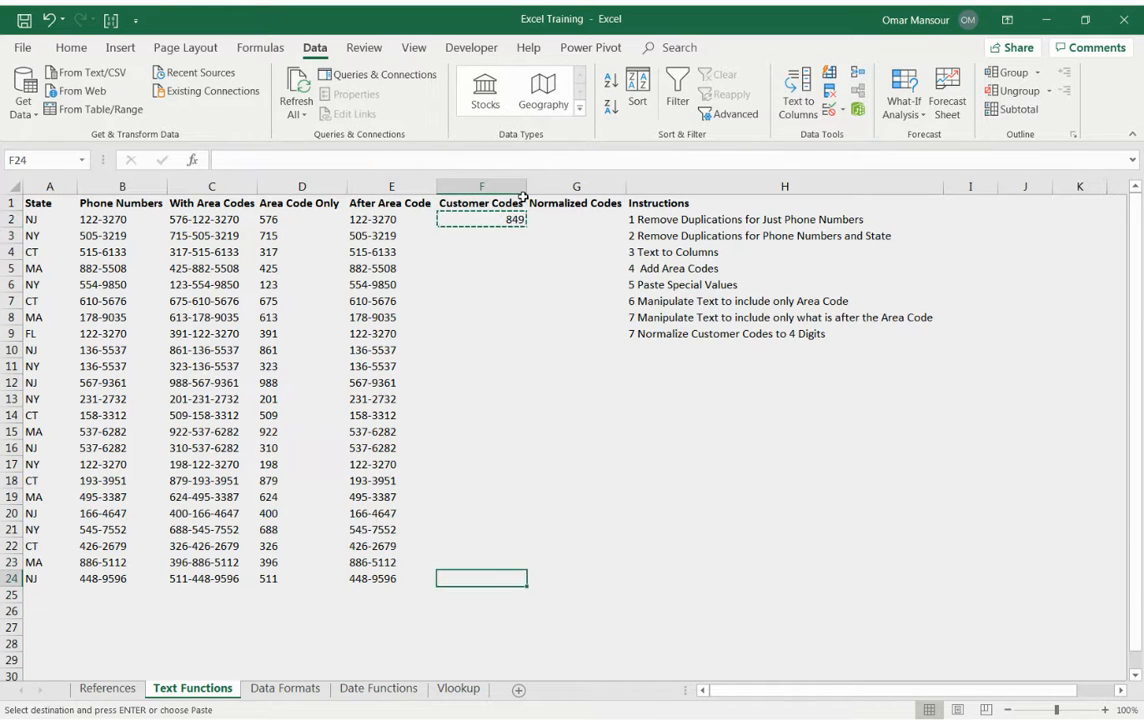
key("ctrl+shift+Up")
key("ctrl+v")
Set the upper limit of F2's random code formula to 5000, making =RANDBETWEEN(0,5000).
key("Up")
key("ctrl+Up")
key("Down")
key("F2")
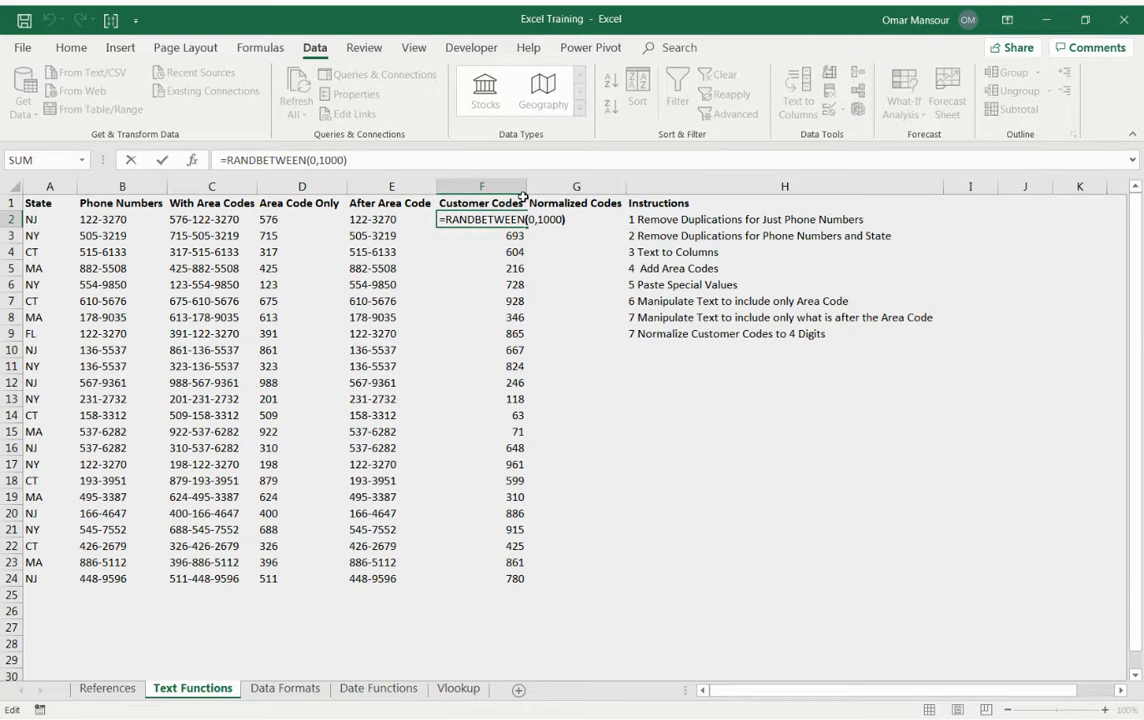
key("Left")
key("Left")
key("Left")
key("Left")
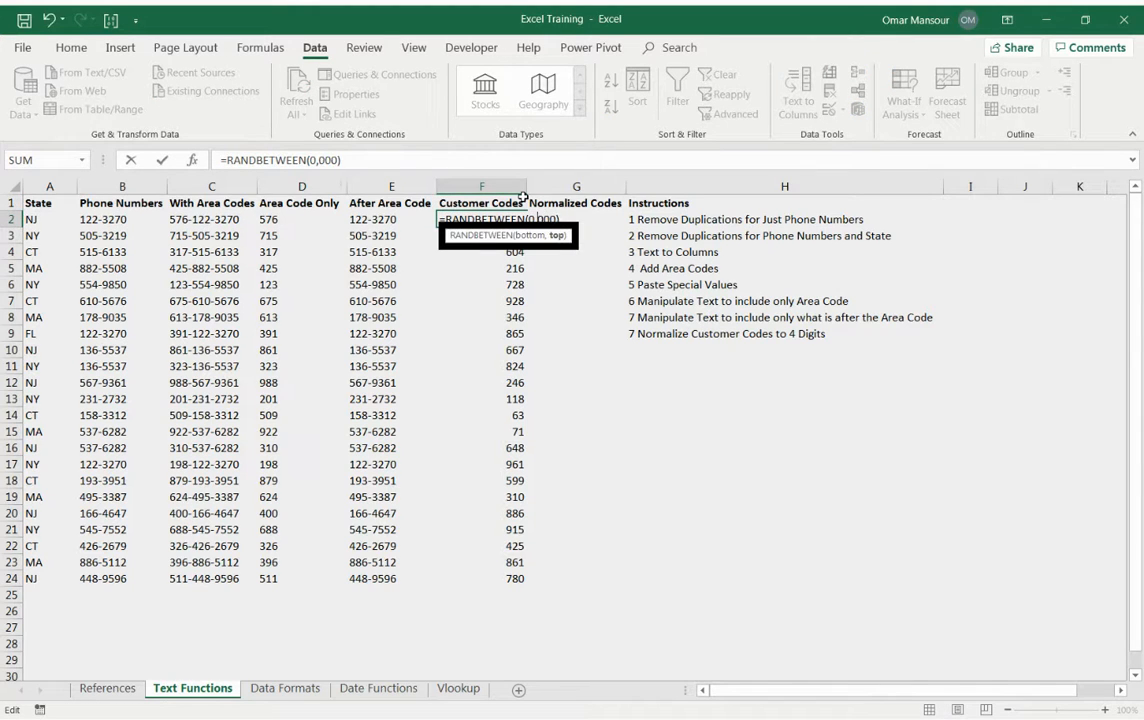
key("BackSpace")
type("5")
key("ctrl+Return")
Fill the existing customer codes through F24 with F2's =RANDBETWEEN(0,5000) formula.
key("ctrl+c")
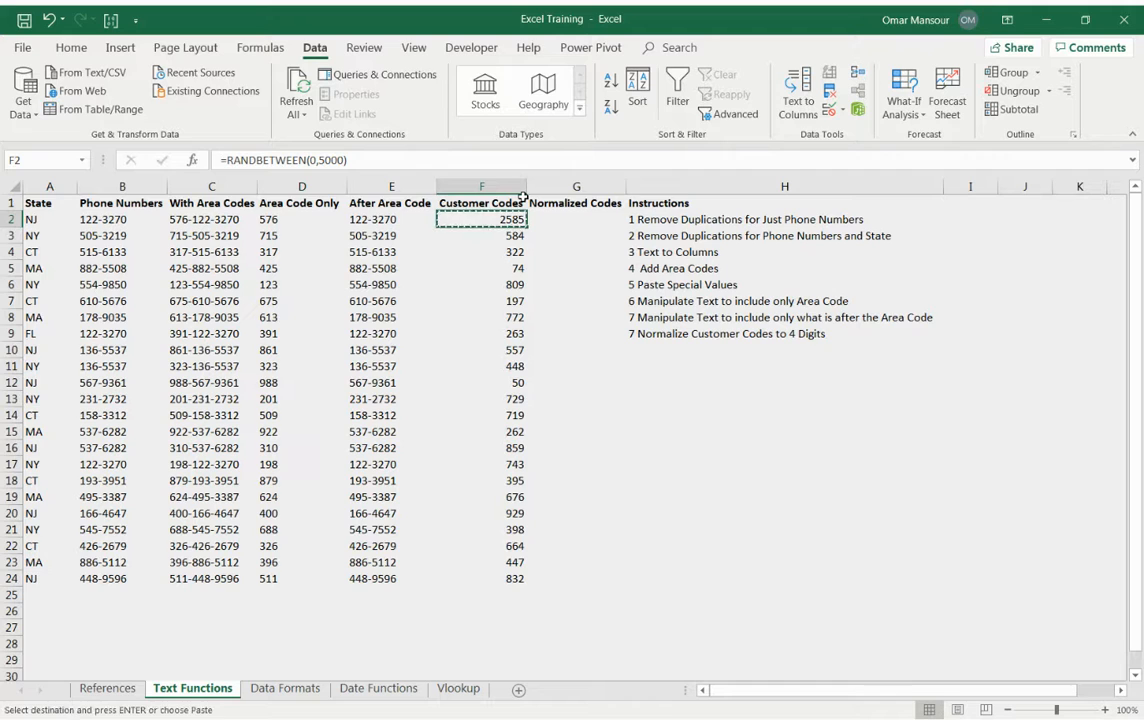
key("ctrl+shift+Down")
key("ctrl+v")
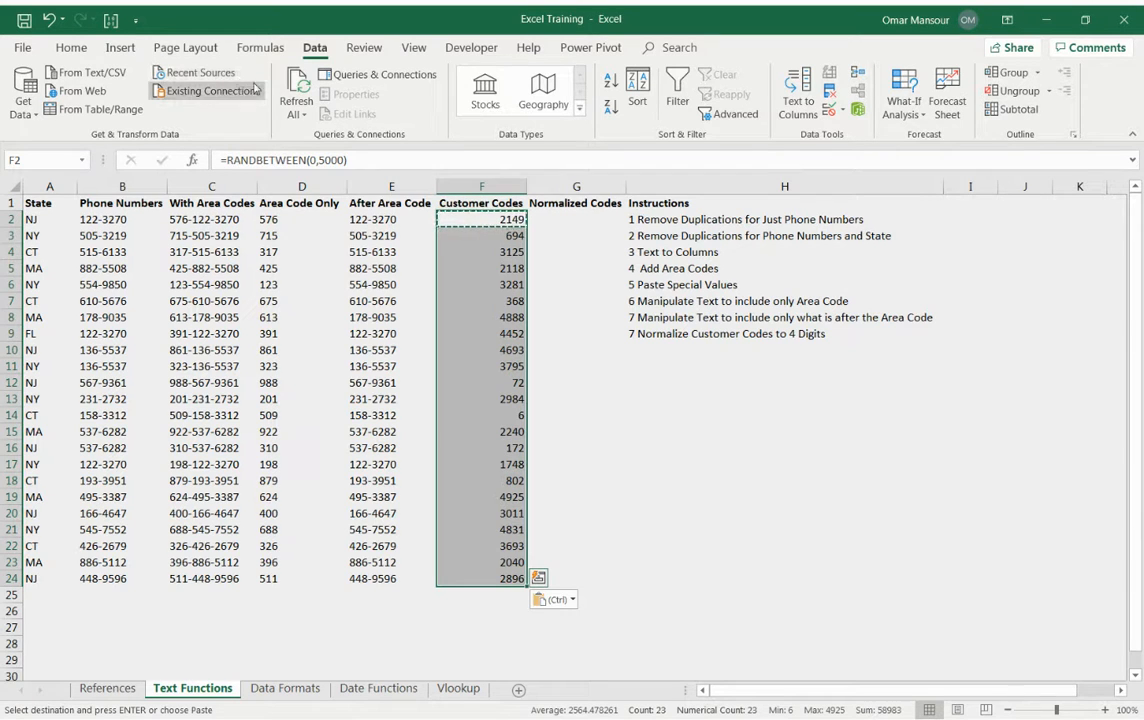
Enter ="0"&F3 in G3 under Normalized Codes to put a leading zero before the customer code.
left_click(567, 222)
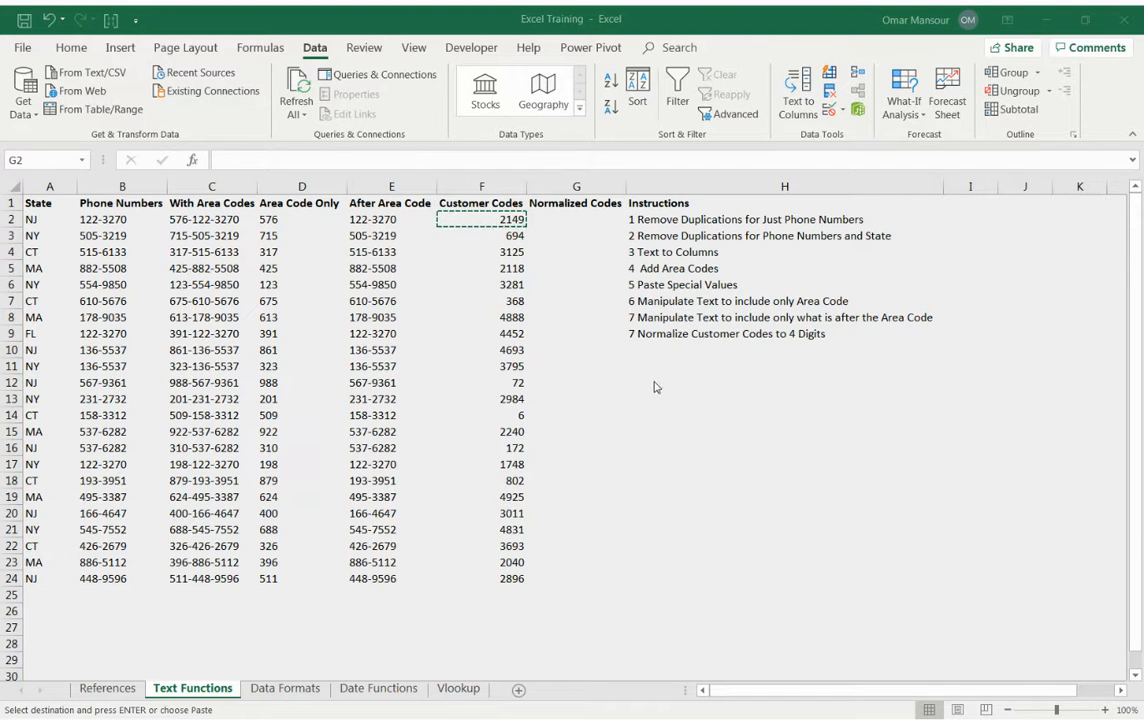
left_click(619, 381)
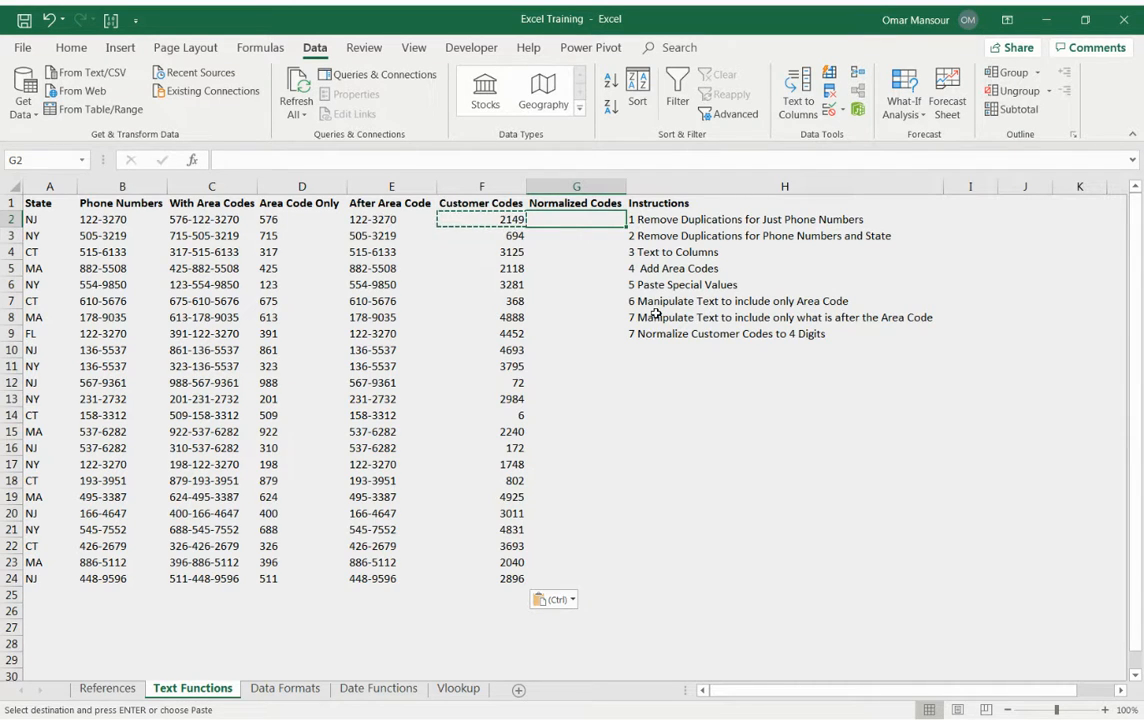
key("Left")
key("Down")
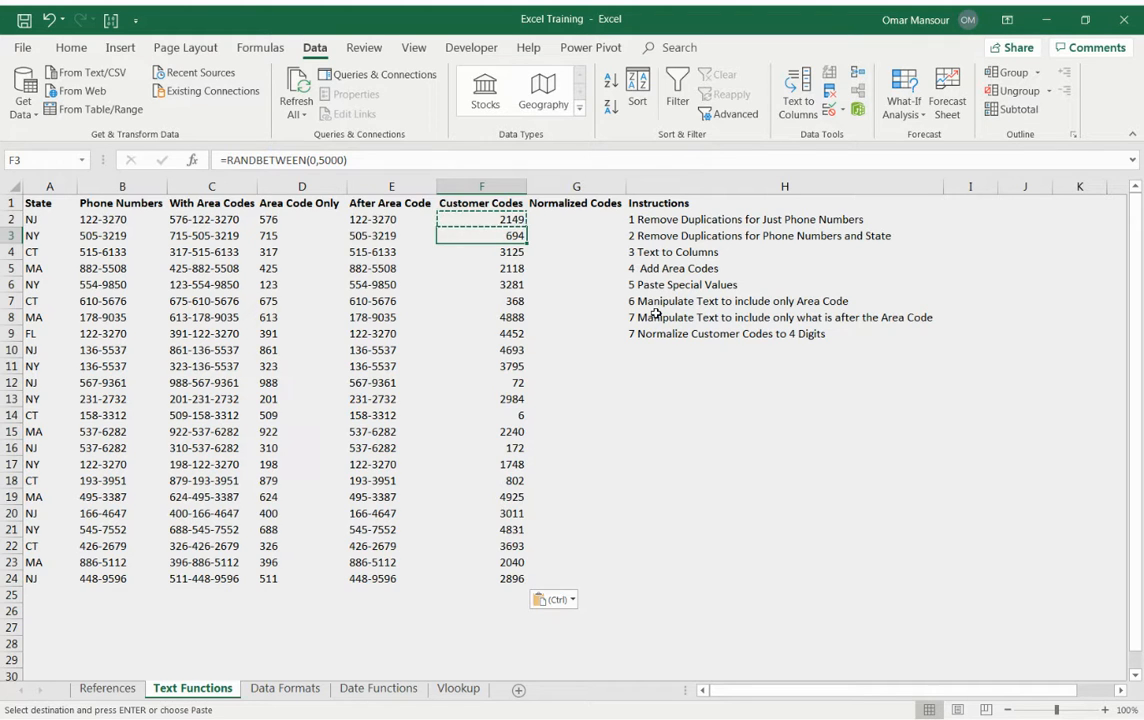
key("Up")
key("Right")
key("Down")
key("Left")
key("Right")
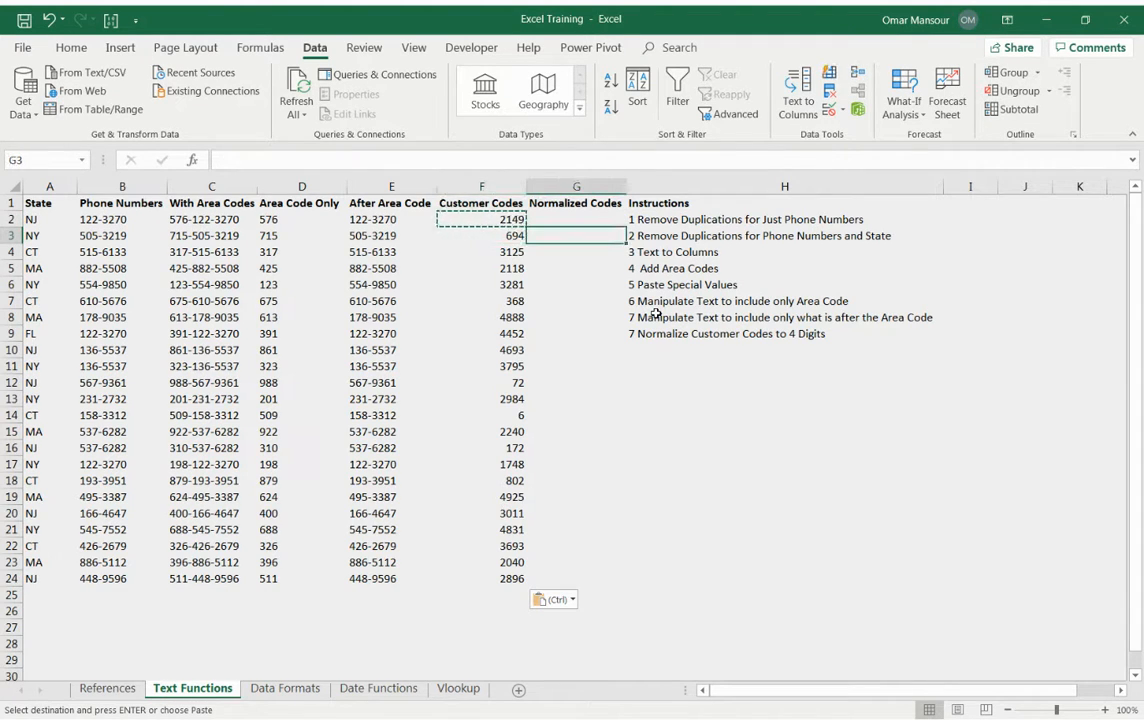
type("=")
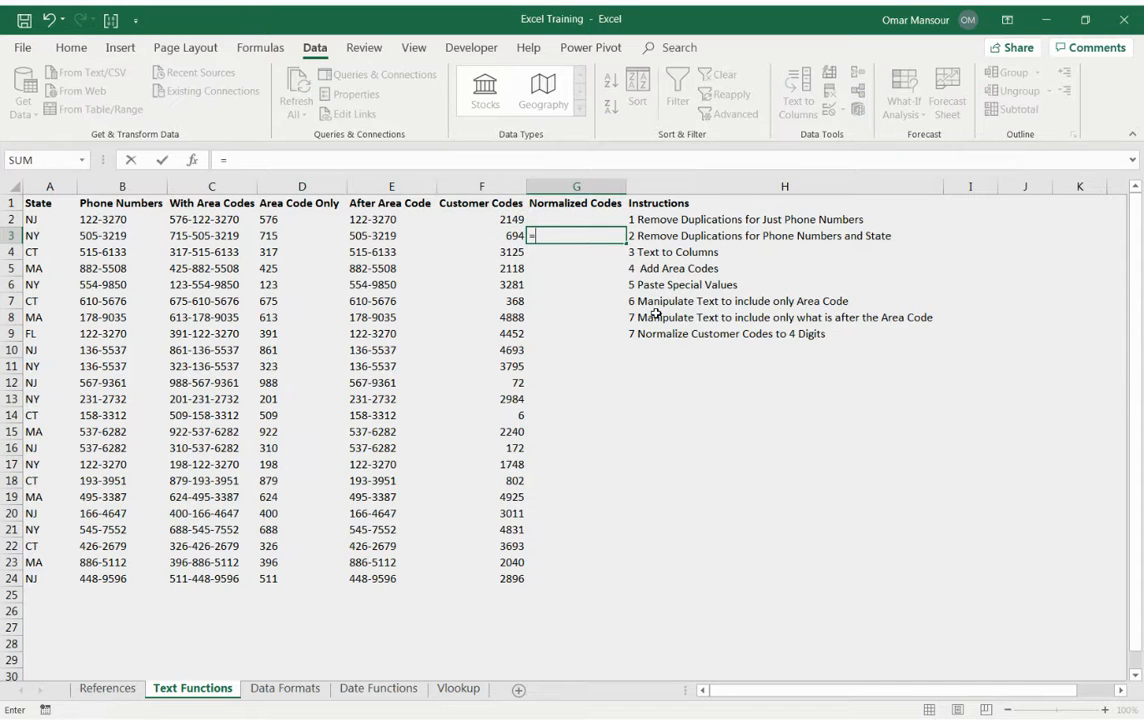
type("\"0\"&")
key("Left")
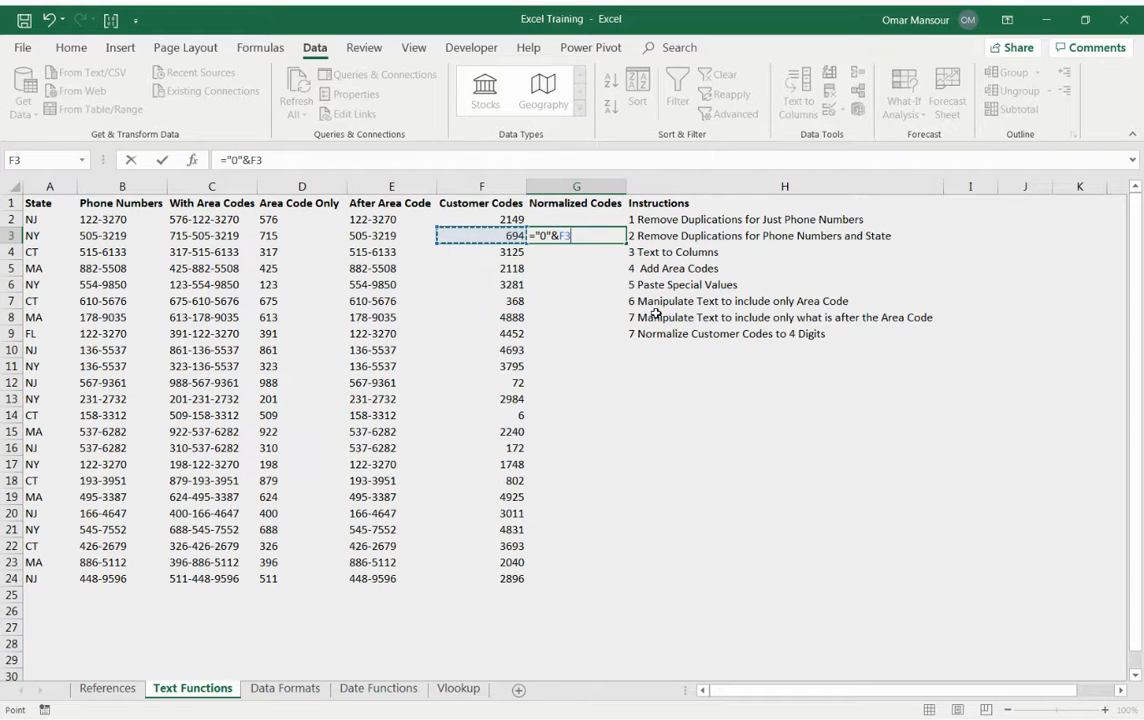
key("Return")
key("Up")
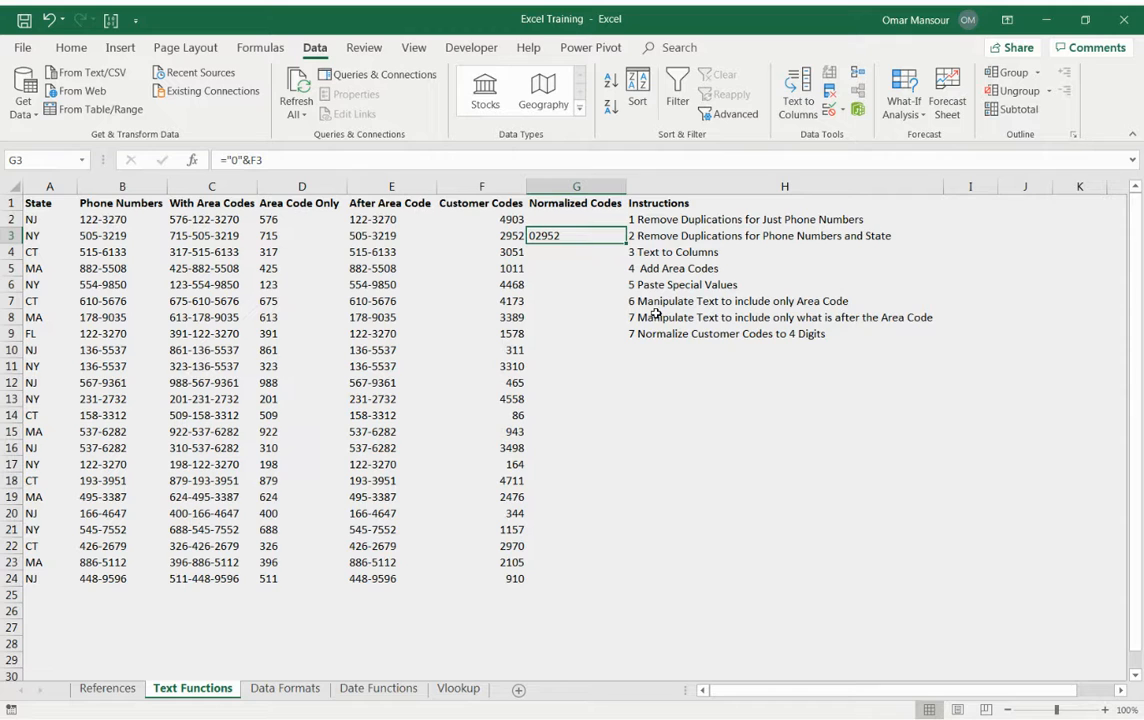
Undo the leading-zero formula in G3 and replace the random formulas in F2:F24 with their fixed values.
key("ctrl+z")
key("Left")
key("Up")
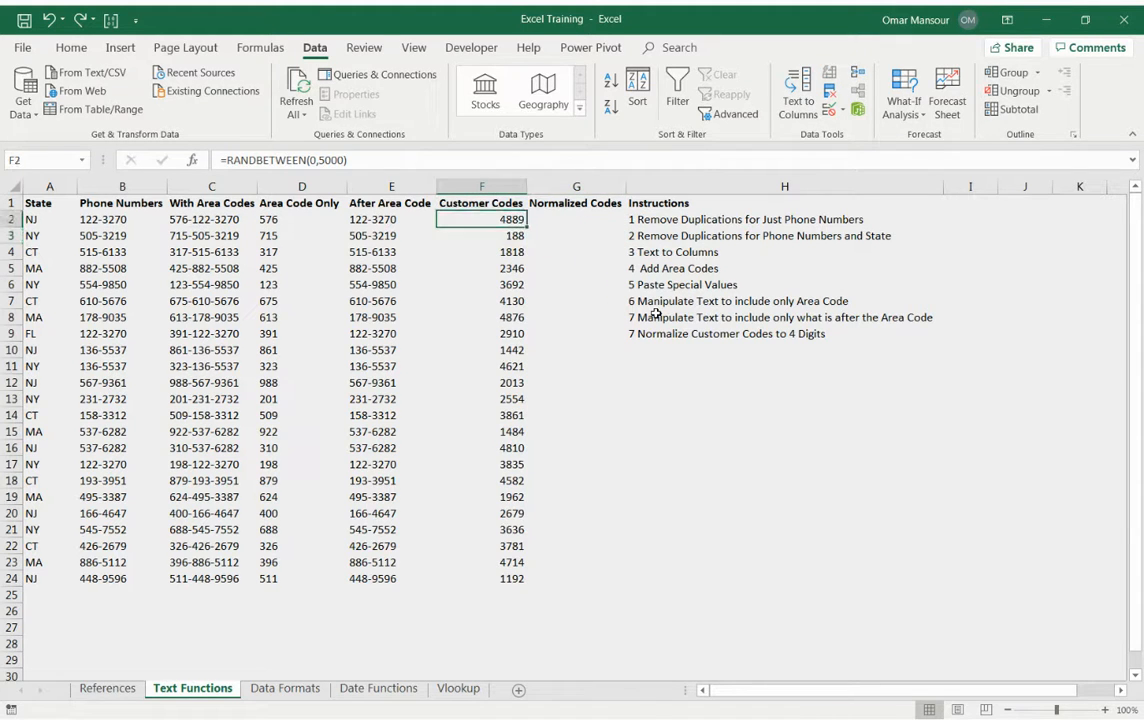
key("ctrl+shift+Down")
key("ctrl+c")
key("shift+F10")
key("s")
key("v")
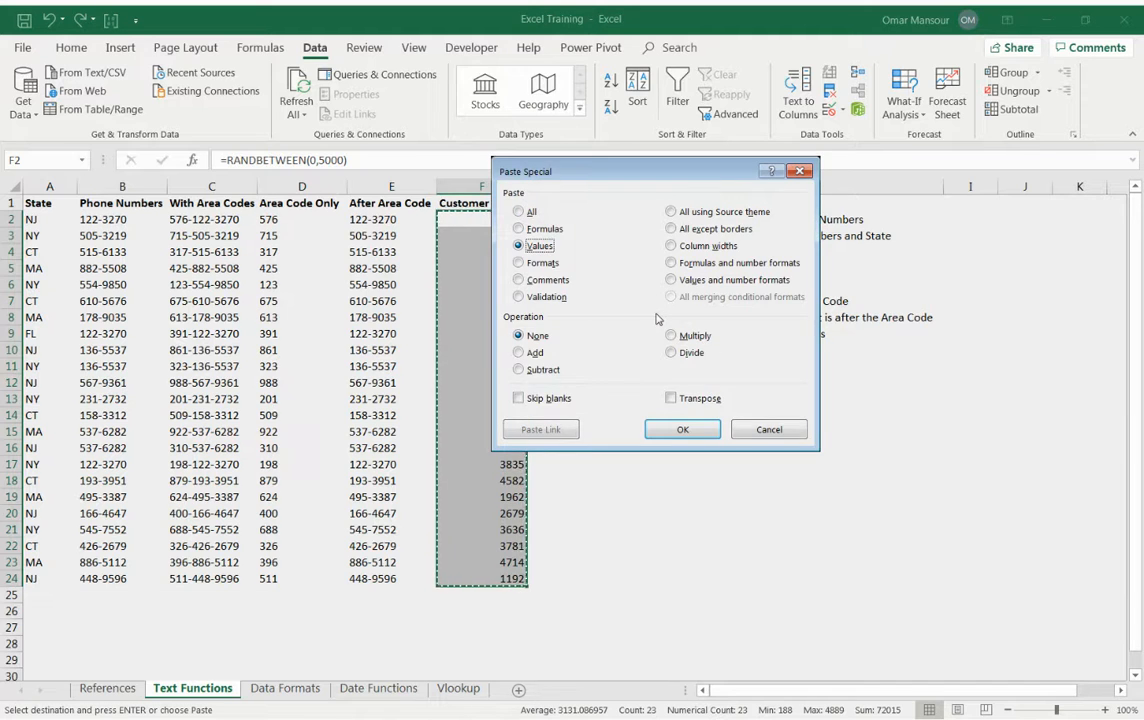
key("Return")
key("Escape")
key("Right")
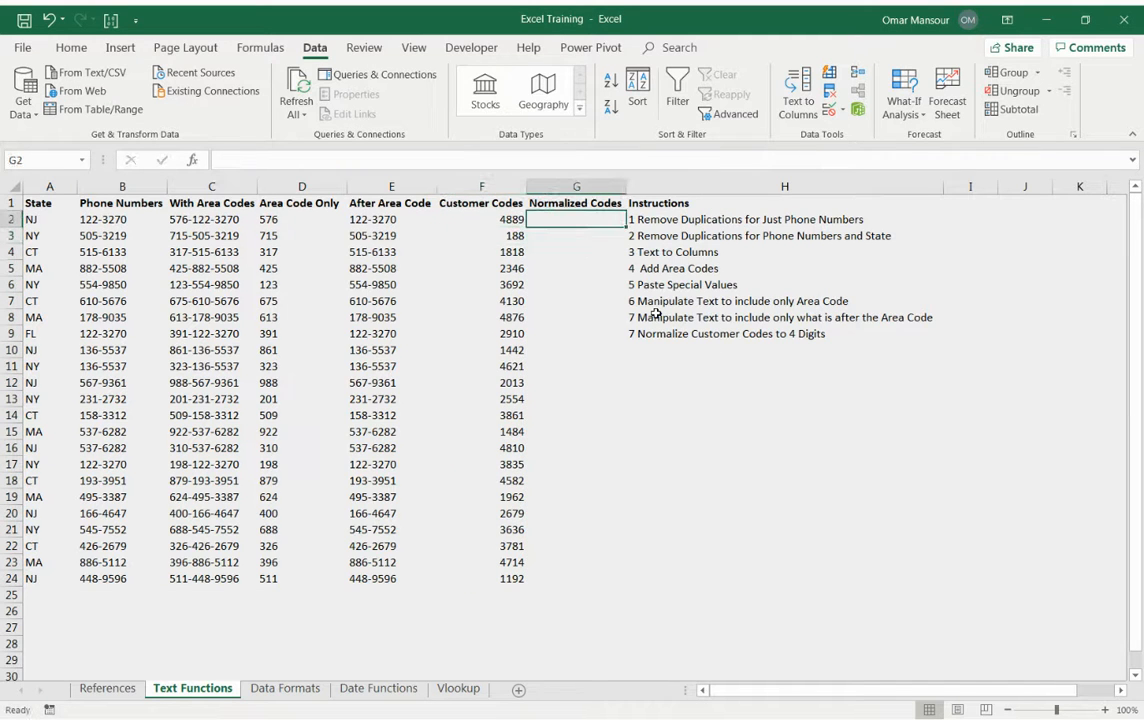
Enter ="0"&F3 in G3 under Normalized Codes.
key("Left")
key("Right")
key("Down")
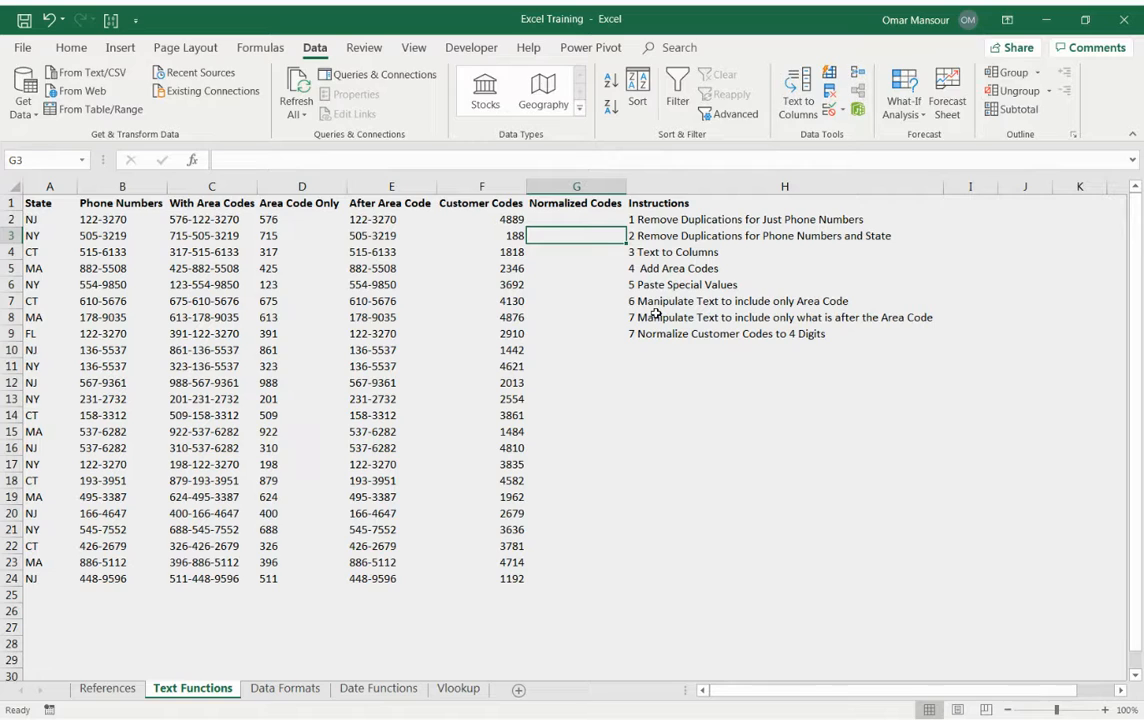
type("=")
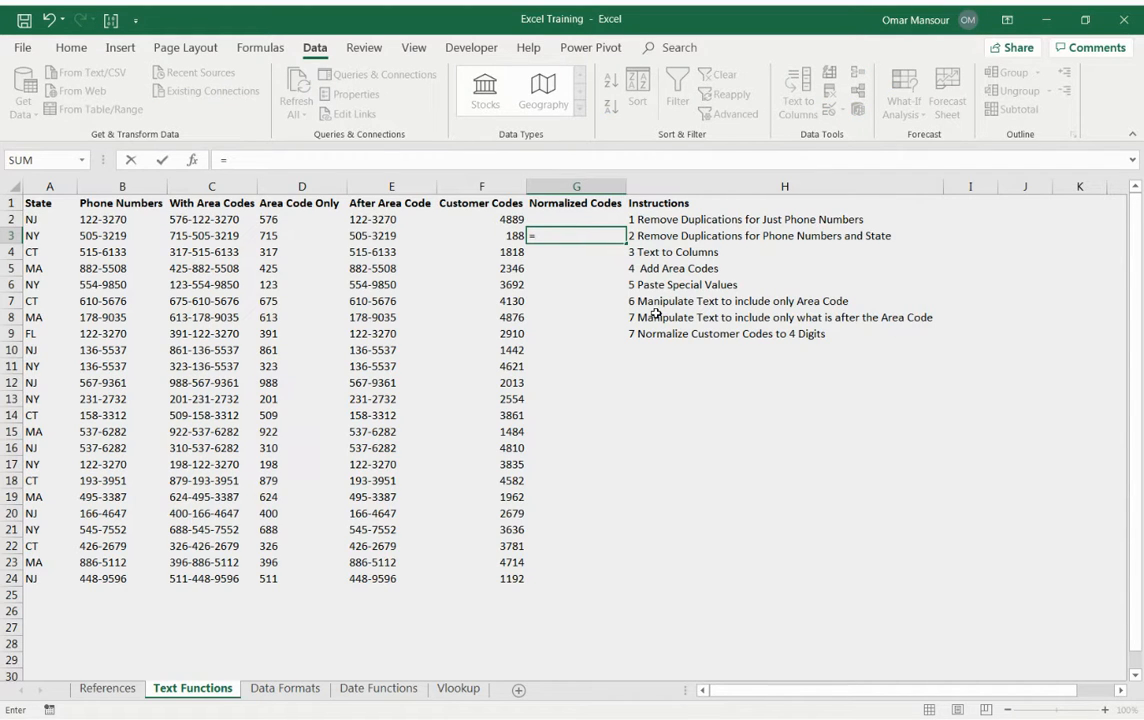
type("\"0\"")
type("&")
key("Left")
key("Return")
key("Up")
key("F2")
key("Escape")
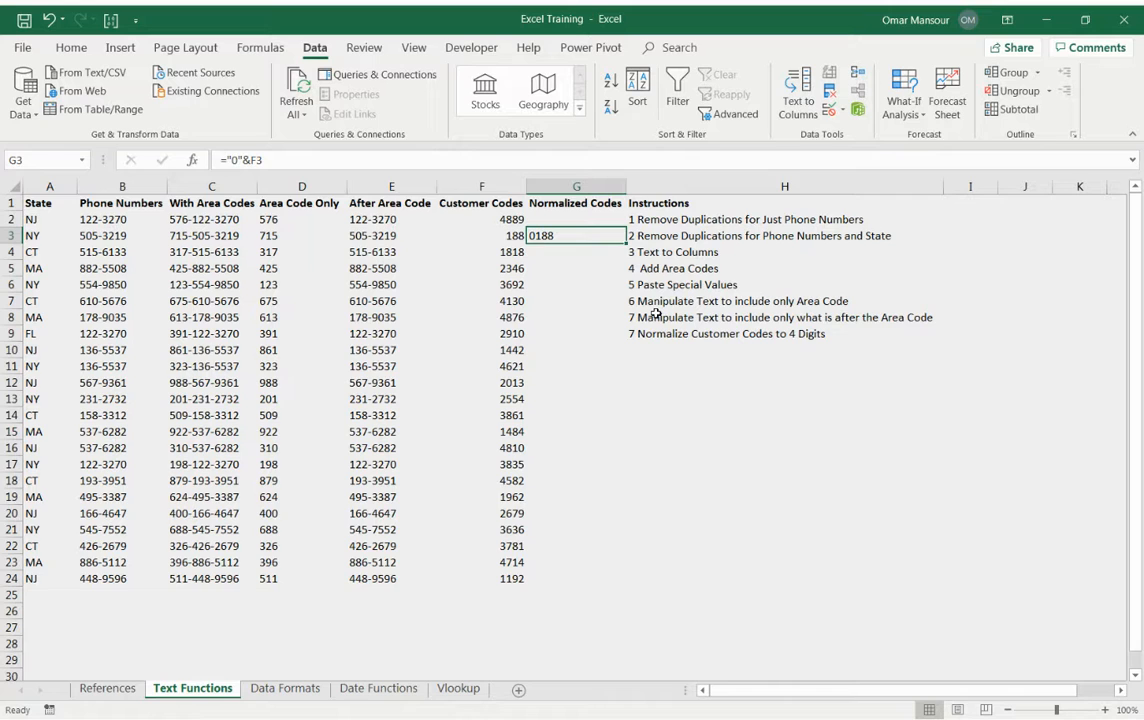
Replace the customer codes in F6 and F7 with the shorter codes 2 and 12.
key("Left")
key("Down")
key("Down")
key("Down")
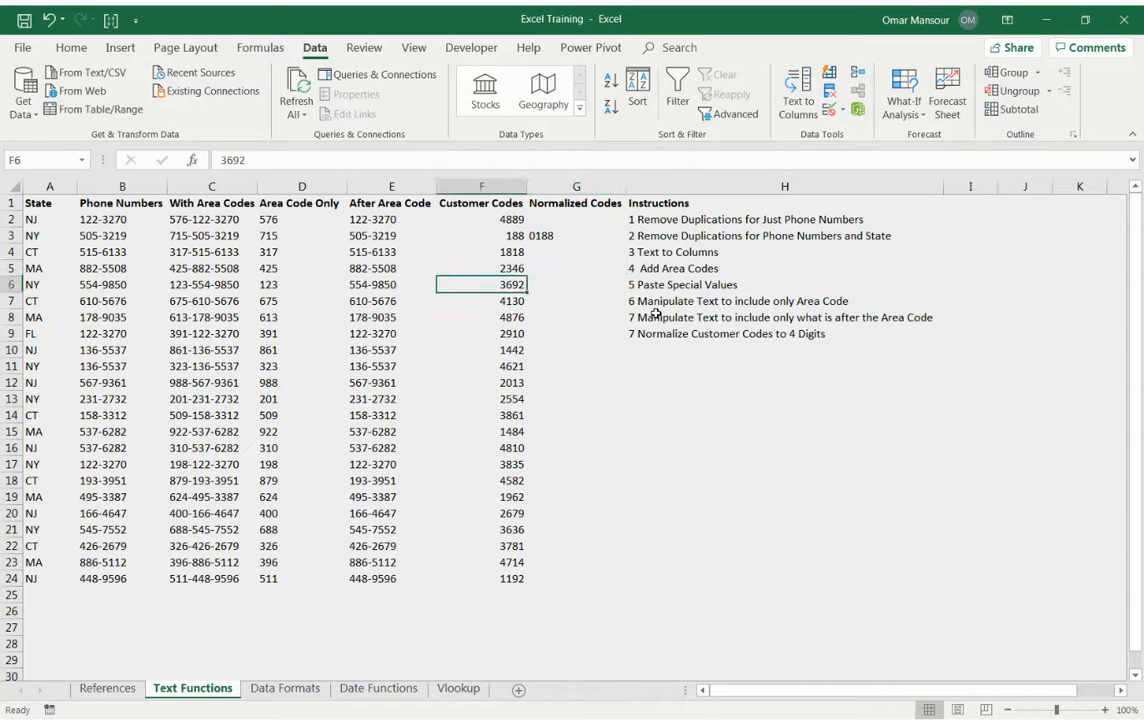
type("2")
key("Return")
type("12")
key("Return")
Copy G3's leading-zero formula into G2.
key("Right")
key("Up")
key("Up")
key("Up")
key("Up")
key("Up")
key("ctrl+c")
key("Up")
key("Up")
key("ctrl+v")
key("ctrl+z")
key("Down")
key("ctrl+v")
Fill Normalized Codes from G3 through G24 with the copied ="0"& formula.
key("Down")
key("Left")
key("ctrl+Down")
key("Right")
key("ctrl+shift+Up")
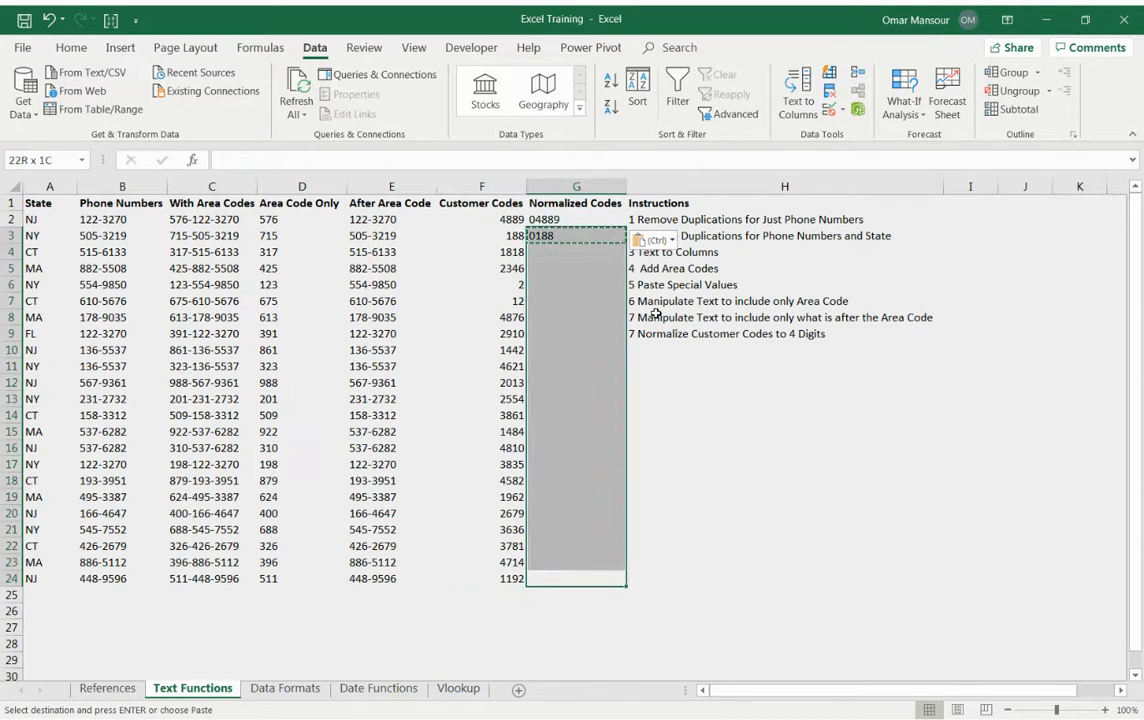
key("ctrl+v")
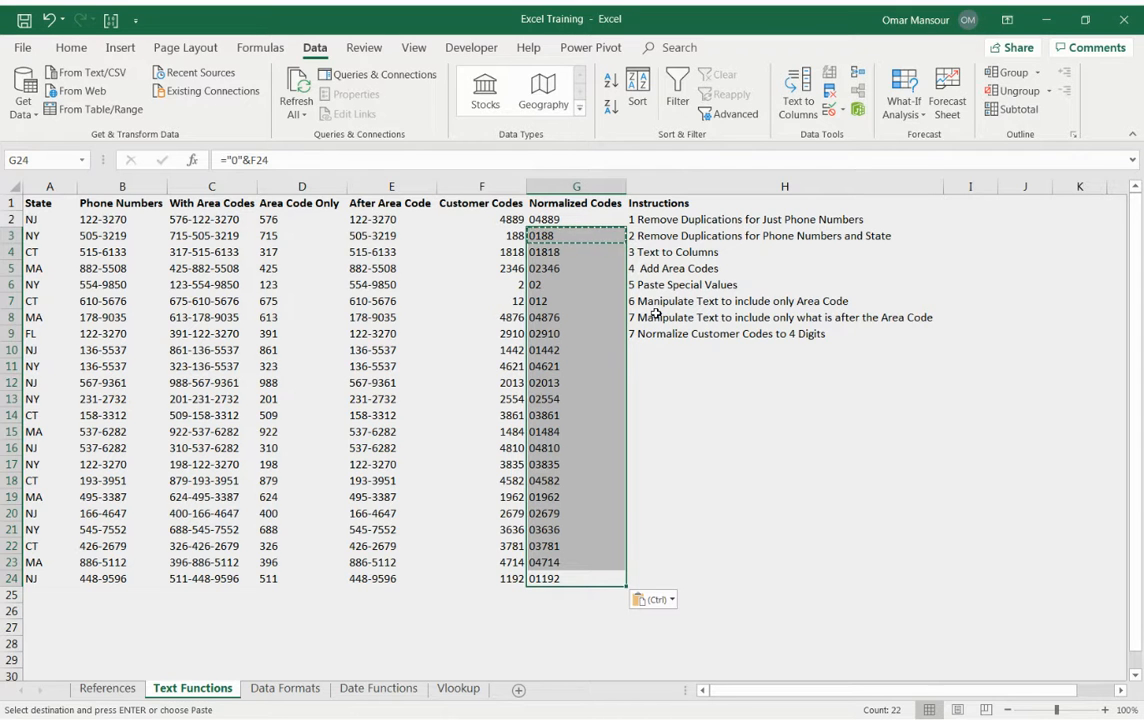
Inspect the leading-zero formulas in the first rows of the Normalized Codes column.
key("ctrl+Up")
key("Down")
key("Down")
key("Down")
key("Down")
key("Down")
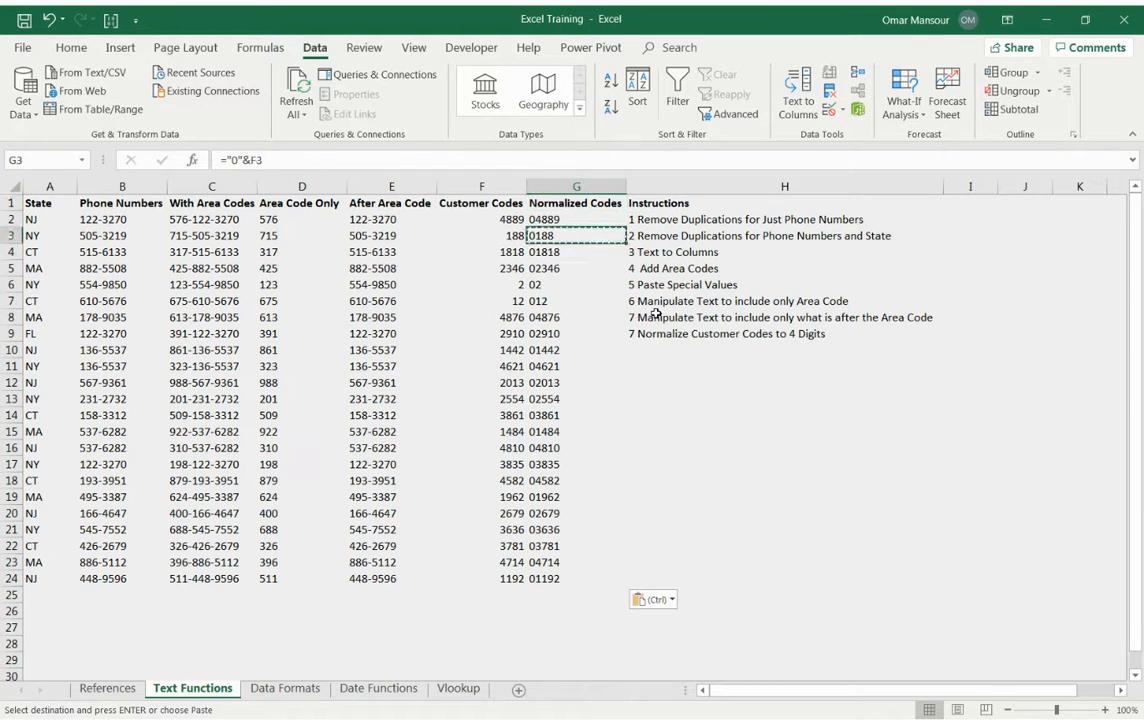
key("F2")
key("Return")
key("Up")
key("Up")
key("F2")
key("Escape")
key("Up")
key("F2")
key("Escape")
key("Up")
key("F2")
key("Escape")
key("Up")
key("F2")
key("Escape")
key("Down")
key("Down")
key("F2")
key("Escape")
key("Down")
key("F2")
key("Escape")
key("Down")
key("F2")
key("Escape")
Compare the customer codes in rows 2 to 7 with their normalized results to check their digit lengths.
key("F2")
key("Escape")
key("Up")
key("Up")
key("Up")
key("Up")
key("Left")
key("F2")
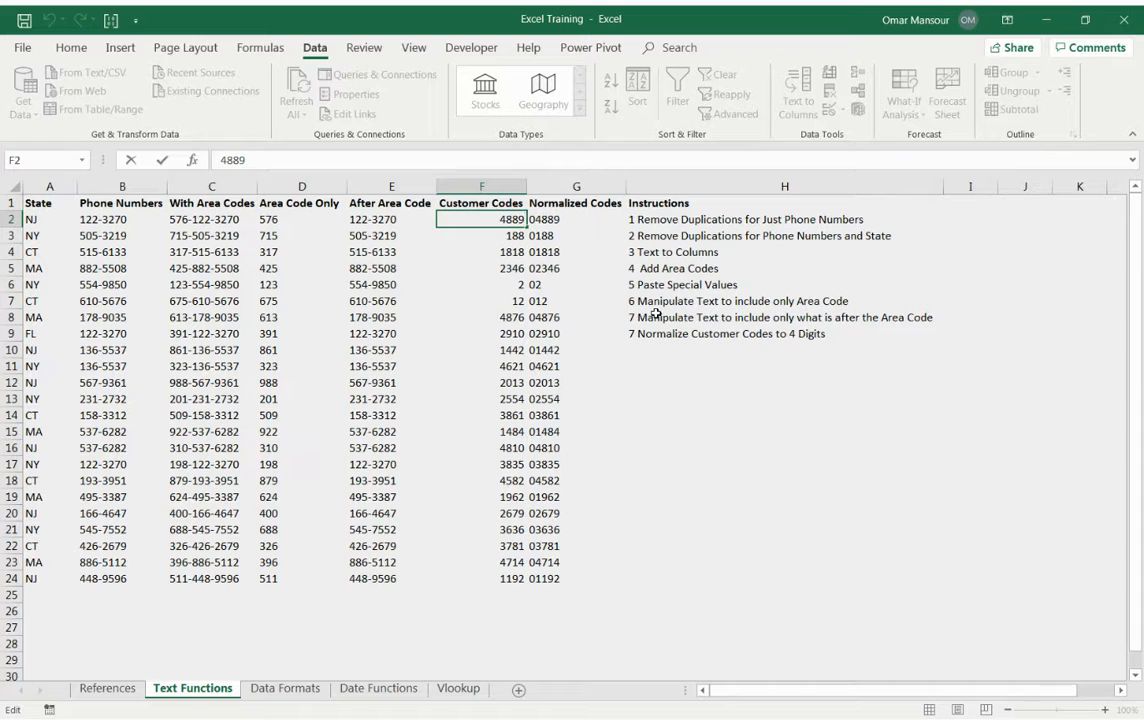
key("Escape")
key("Right")
key("F2")
key("Escape")
key("Down")
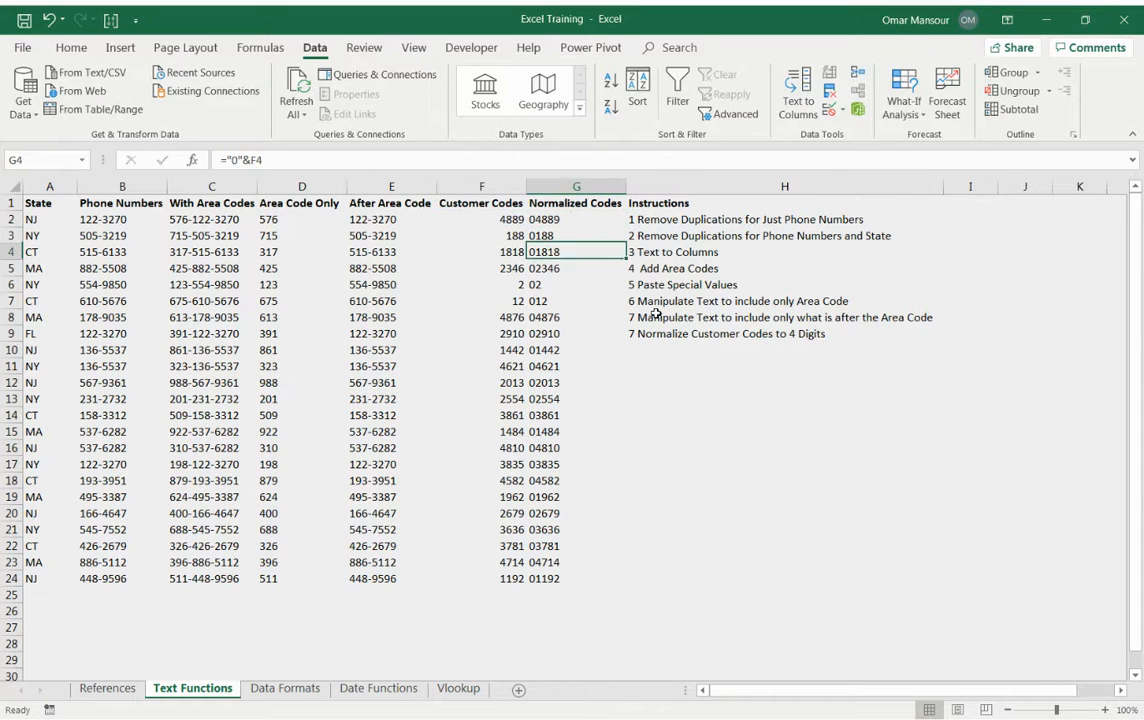
key("Down")
key("Down")
key("Down")
key("Left")
key("F2")
key("Escape")
key("Right")
key("F2")
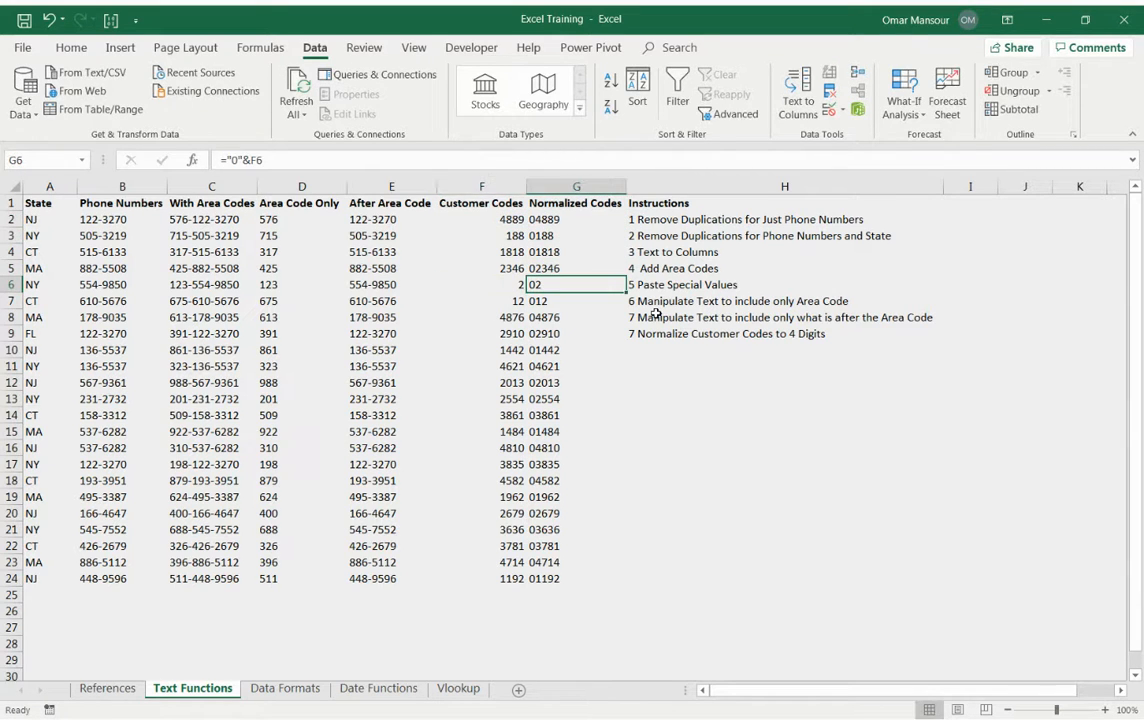
key("Escape")
key("Down")
key("Left")
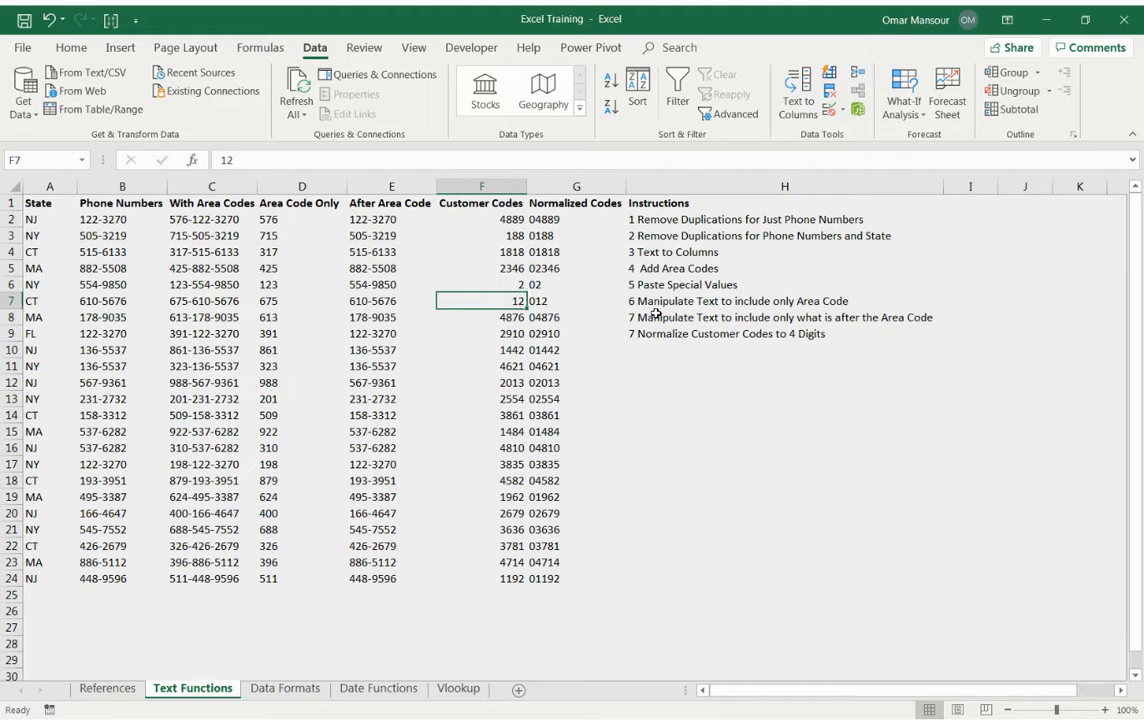
key("Right")
key("Left")
key("Up")
key("Up")
key("Up")
key("Up")
key("Up")
key("Right")
key("Left")
key("Down")
key("Right")
key("F2")
key("Escape")
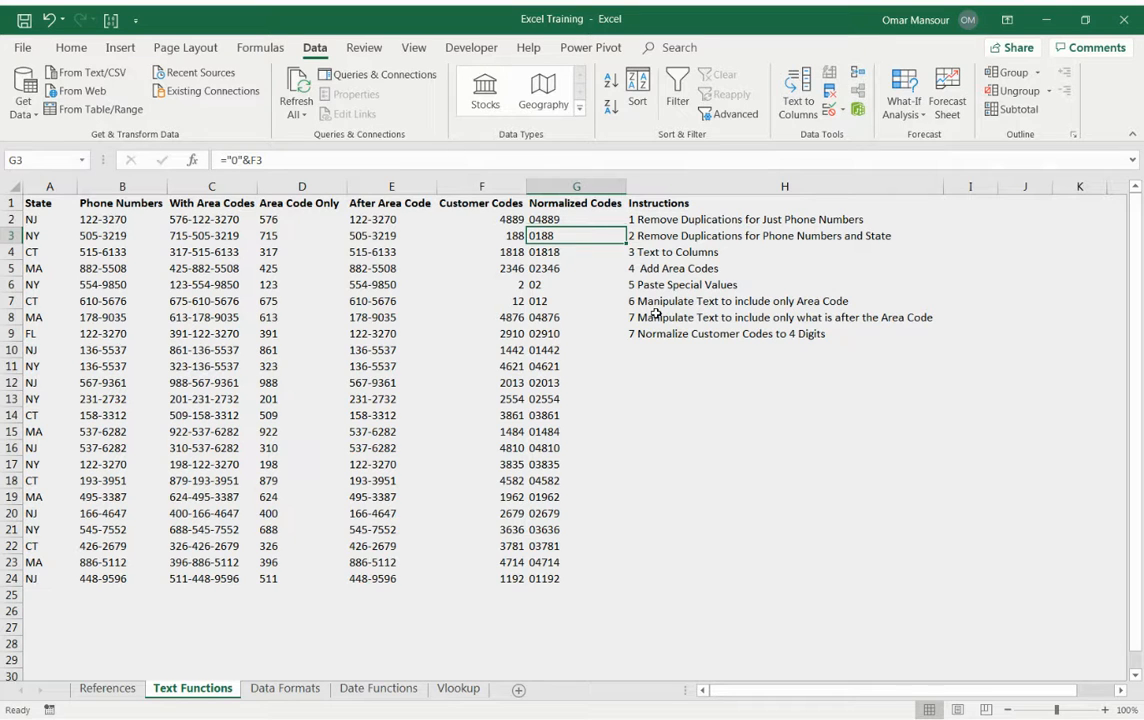
Extend G2's prefix to six zeros, making the formula ="000000"&F2.
key("Up")
key("F2")
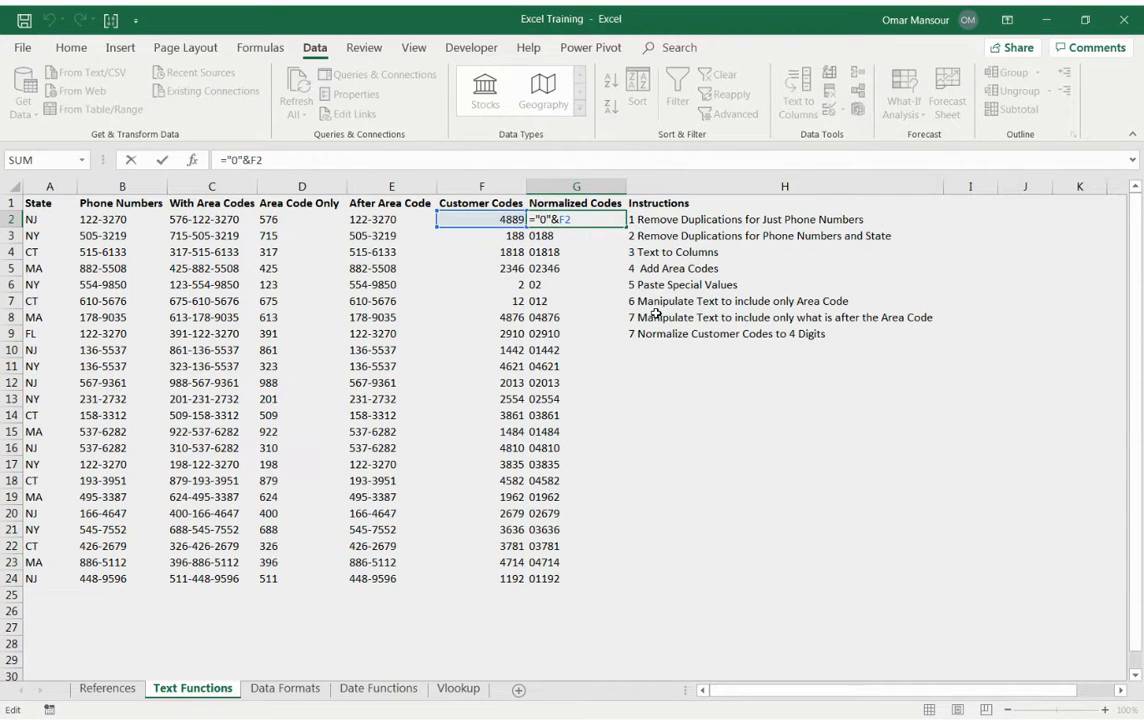
type("00000")
key("ctrl+Return")
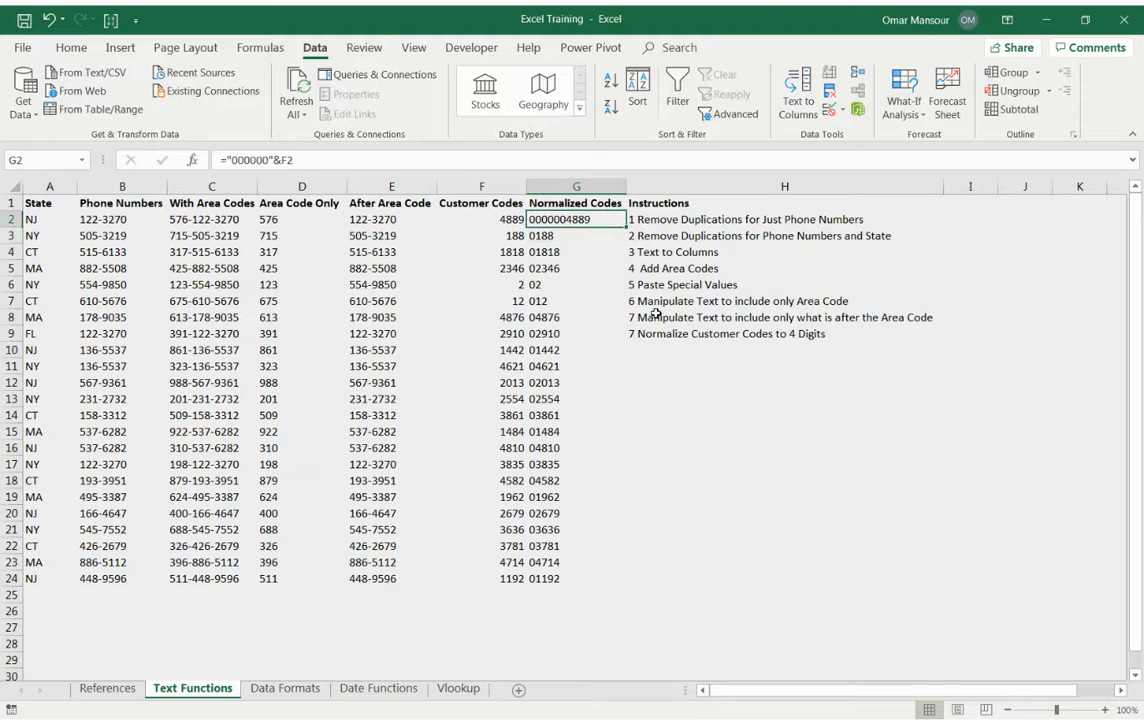
Fill G2's six-zero formula down the Normalized Codes column through G24.
key("ctrl+c")
key("ctrl+shift+Down")
key("ctrl+v")
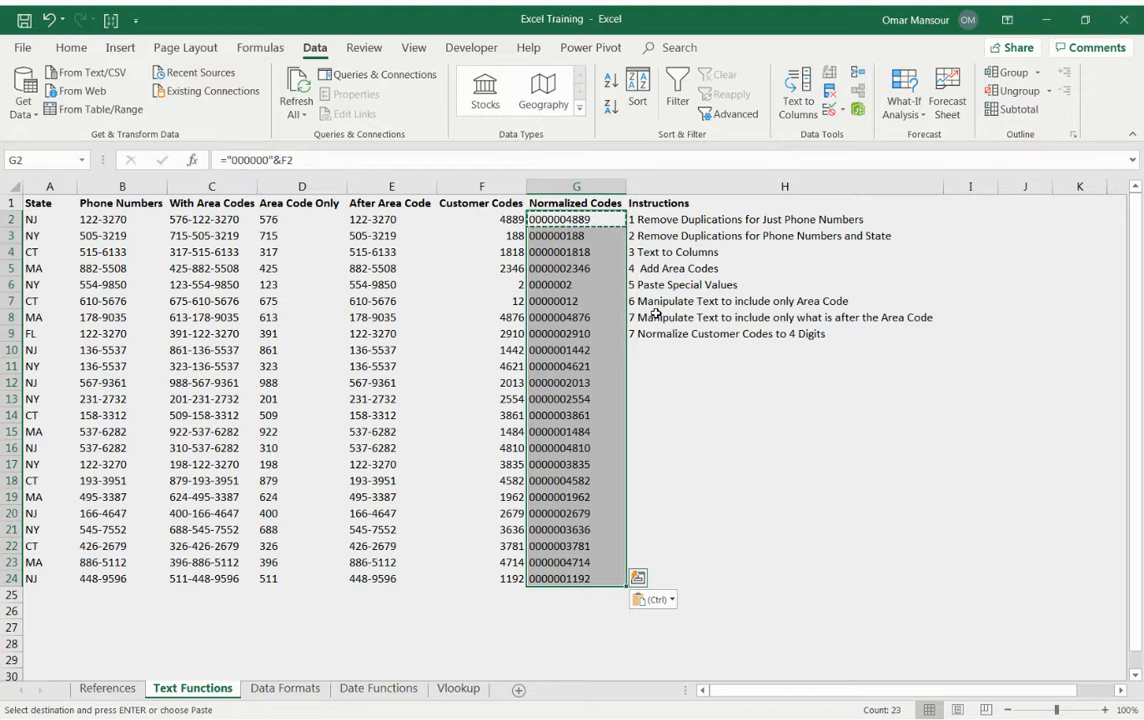
key("Up")
key("ctrl")
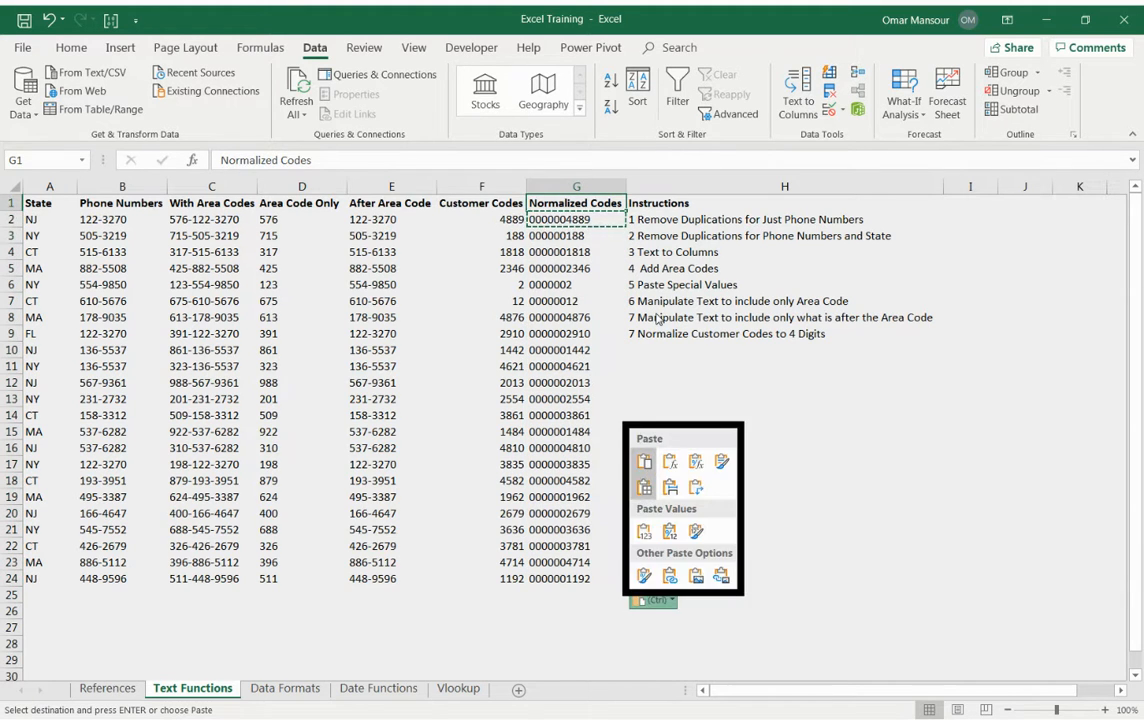
key("Escape")
Wrap G2's formula in RIGHT to keep four characters, making =RIGHT("000000"&F2,4).
key("Down")
key("F2")
key("Left")
key("Left")
key("Left")
key("Left")
key("Left")
key("Left")
key("Left")
key("Left")
key("Left")
key("Left")
key("Left")
key("Left")
key("Right")
type("right(")
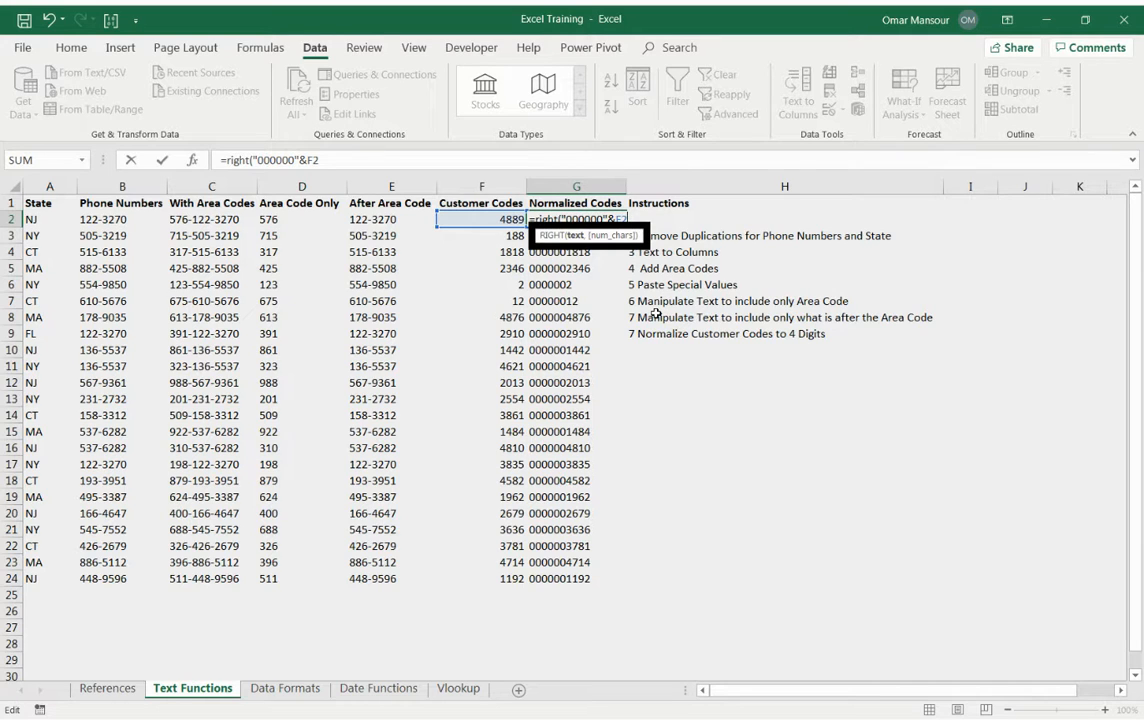
type(",4")
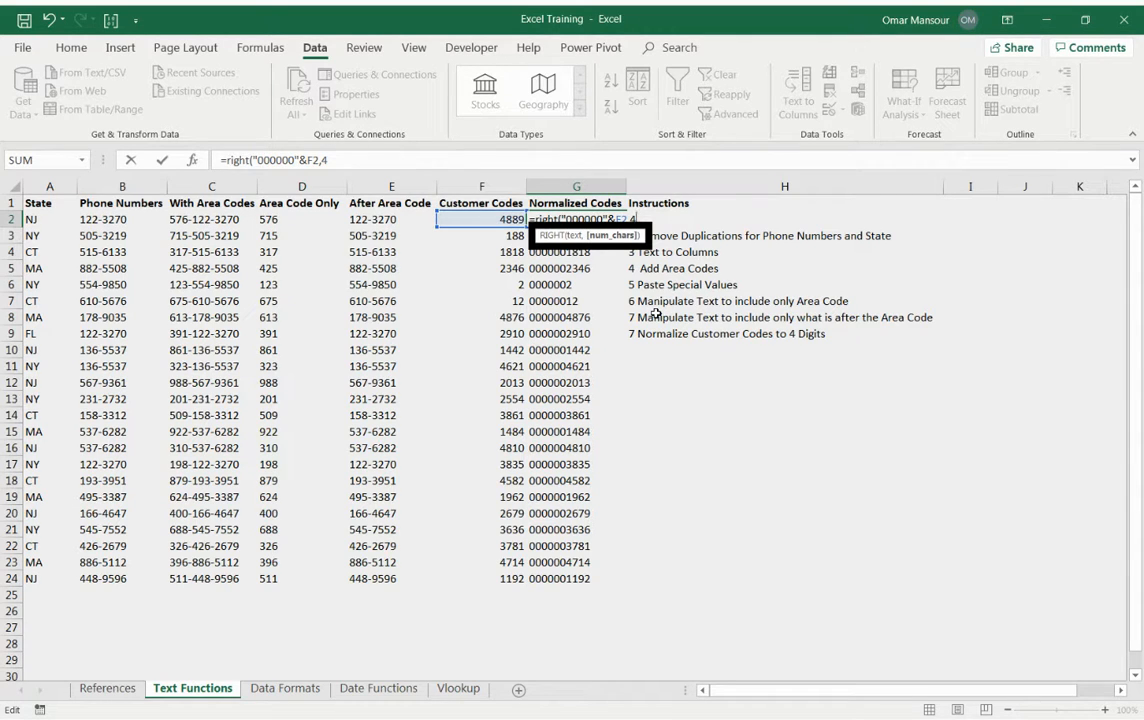
type(")")
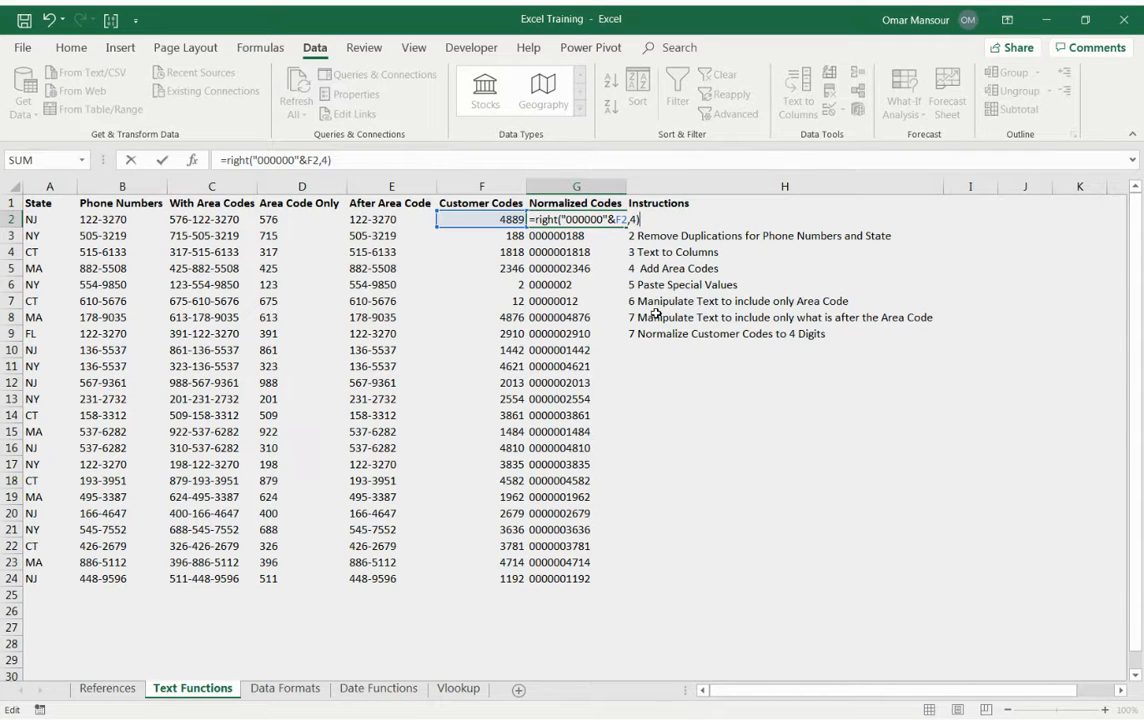
key("Return")
key("Up")
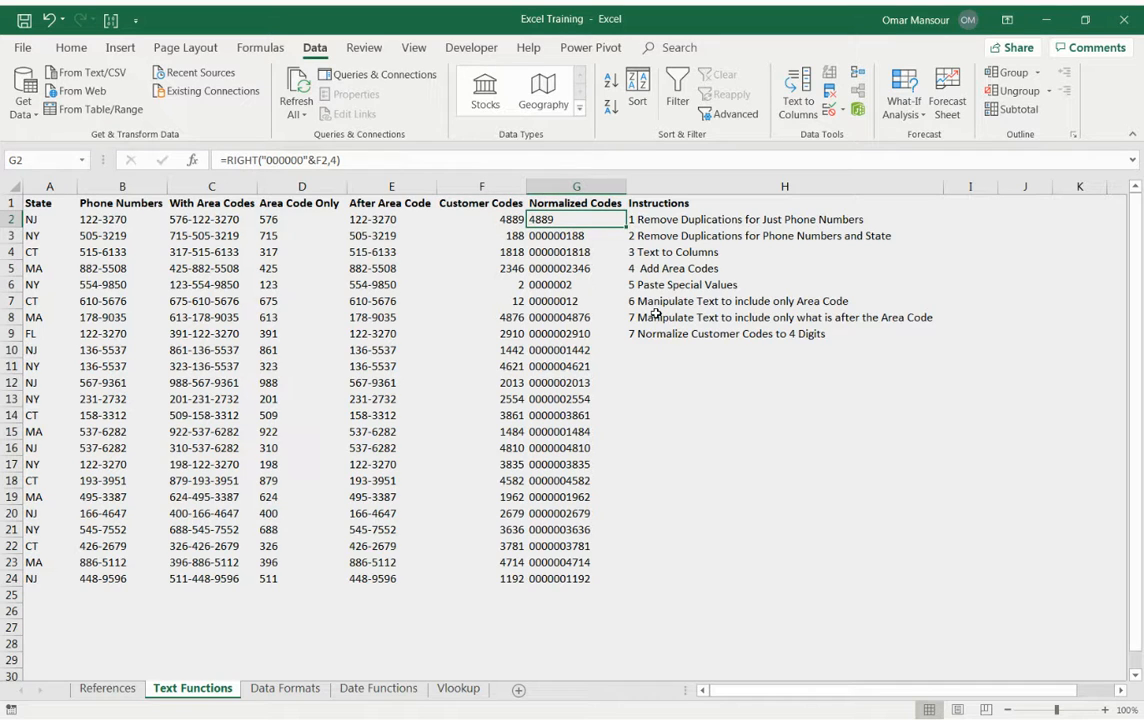
Copy G2's RIGHT formula into G3 through G7, one row at a time.
key("Left")
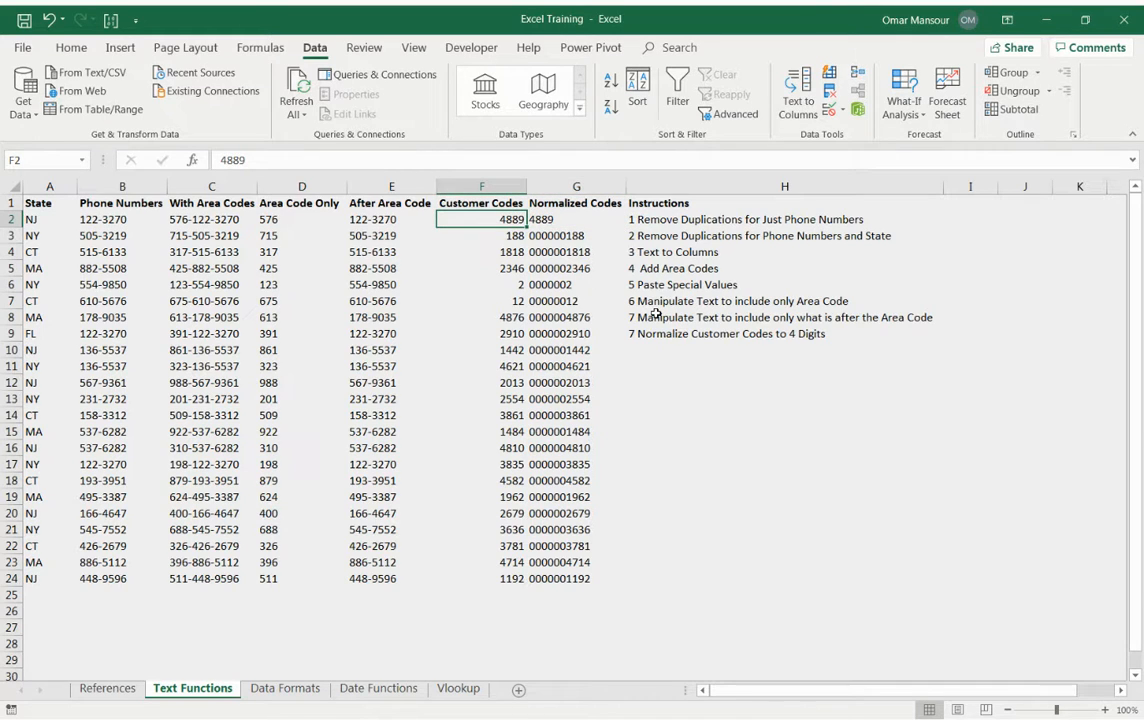
key("Right")
key("ctrl+c")
key("Down")
key("ctrl+v")
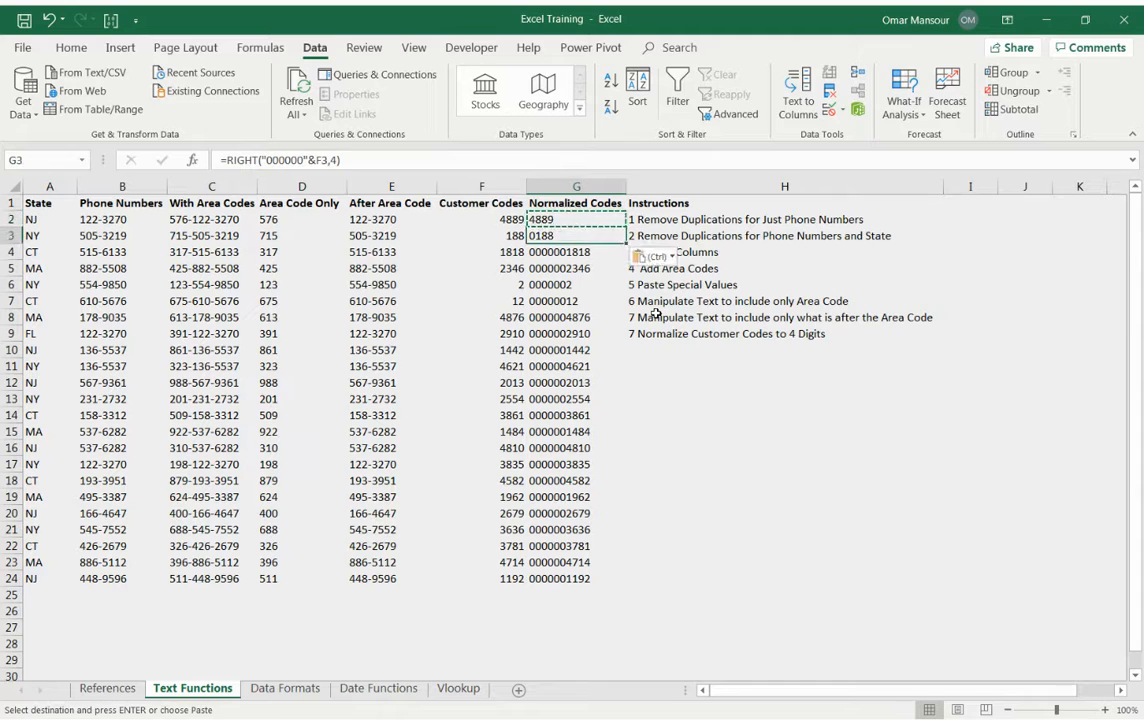
key("Escape")
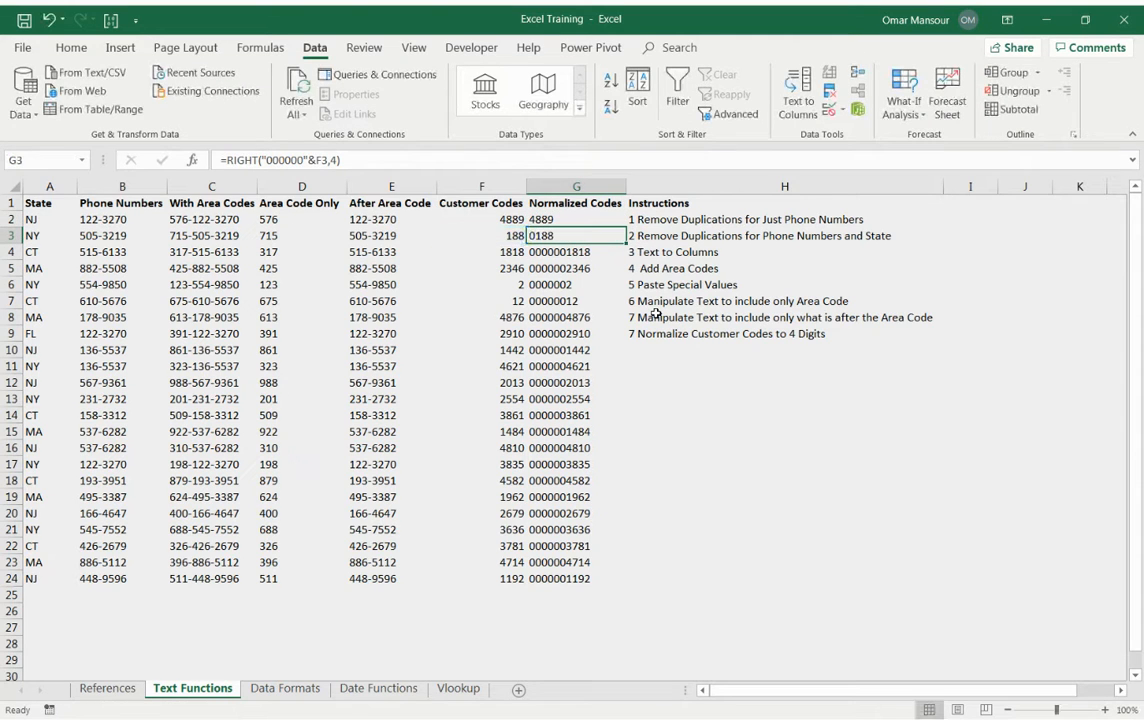
key("ctrl+c")
key("Down")
key("ctrl+v")
key("Down")
key("ctrl+v")
key("Down")
key("ctrl+v")
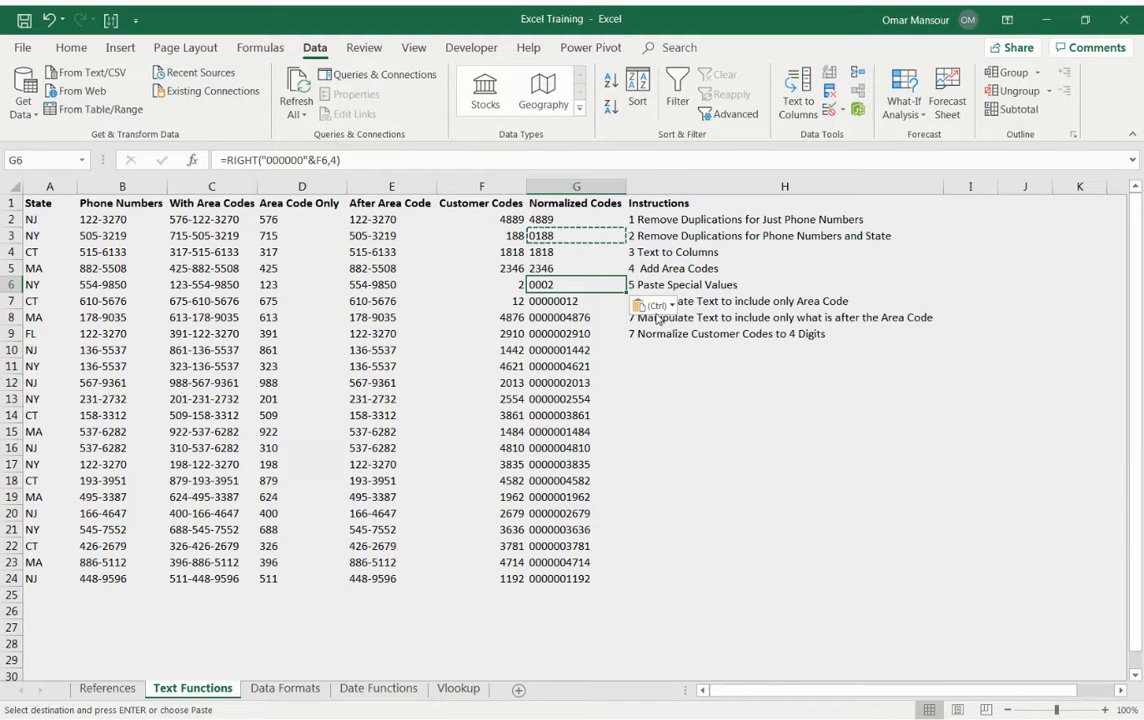
key("Down")
key("ctrl+v")
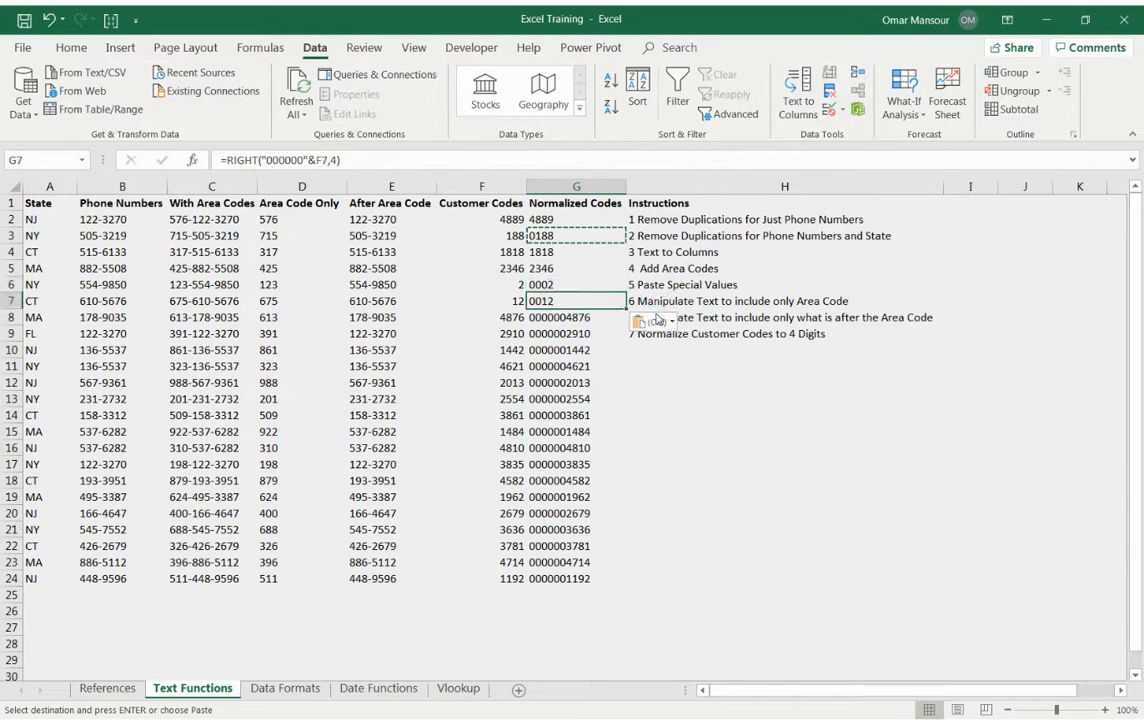
Fill the remaining normalized codes in G8:G24 with the copied RIGHT formula.
key("Down")
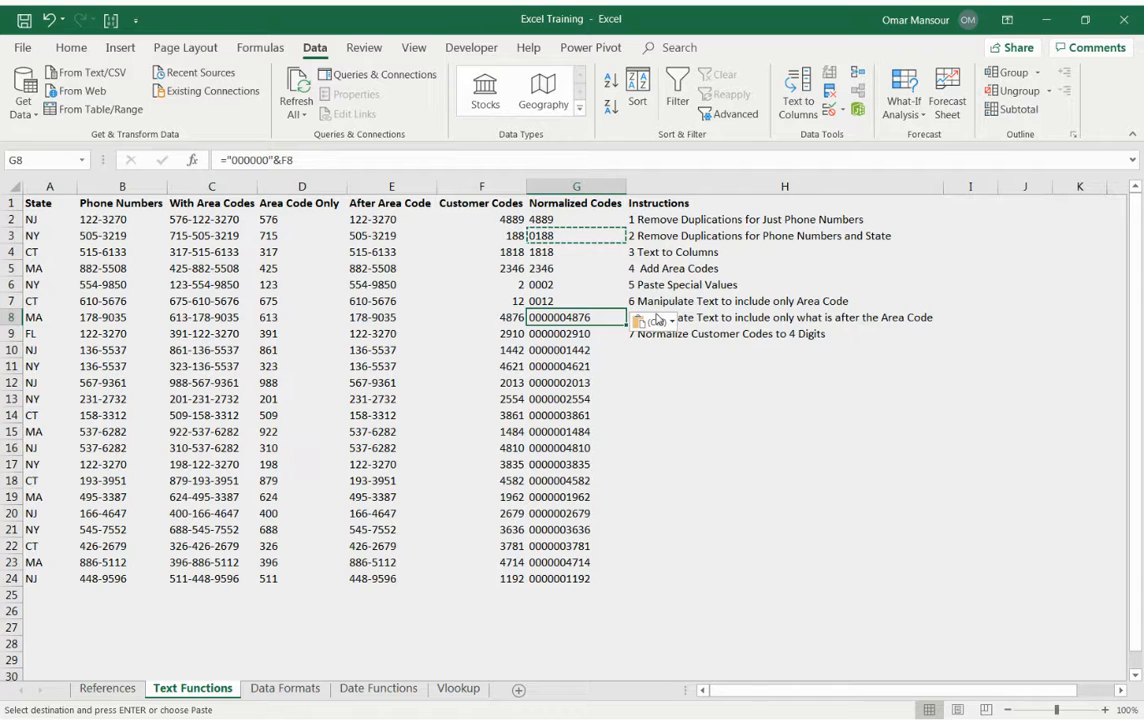
key("ctrl+shift+Down")
key("ctrl+v")
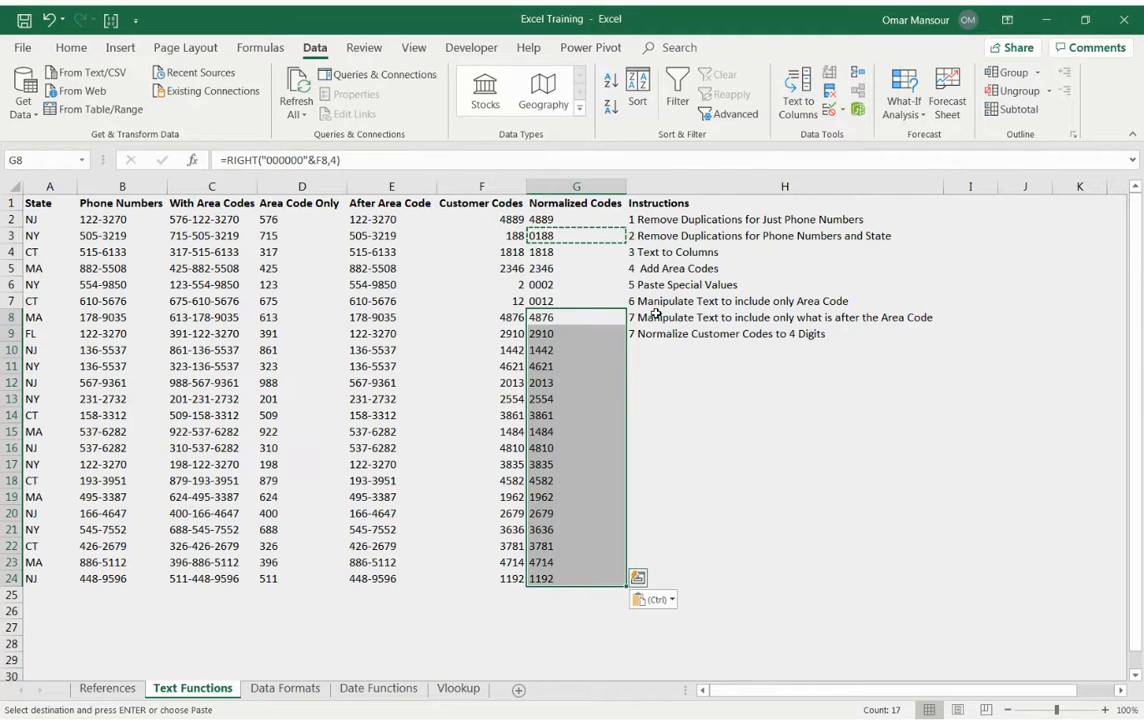
key("Escape")
Select the whole data range A1:G24, from the State header through the last normalized code.
key("Left")
key("Left")
key("Left")
key("Left")
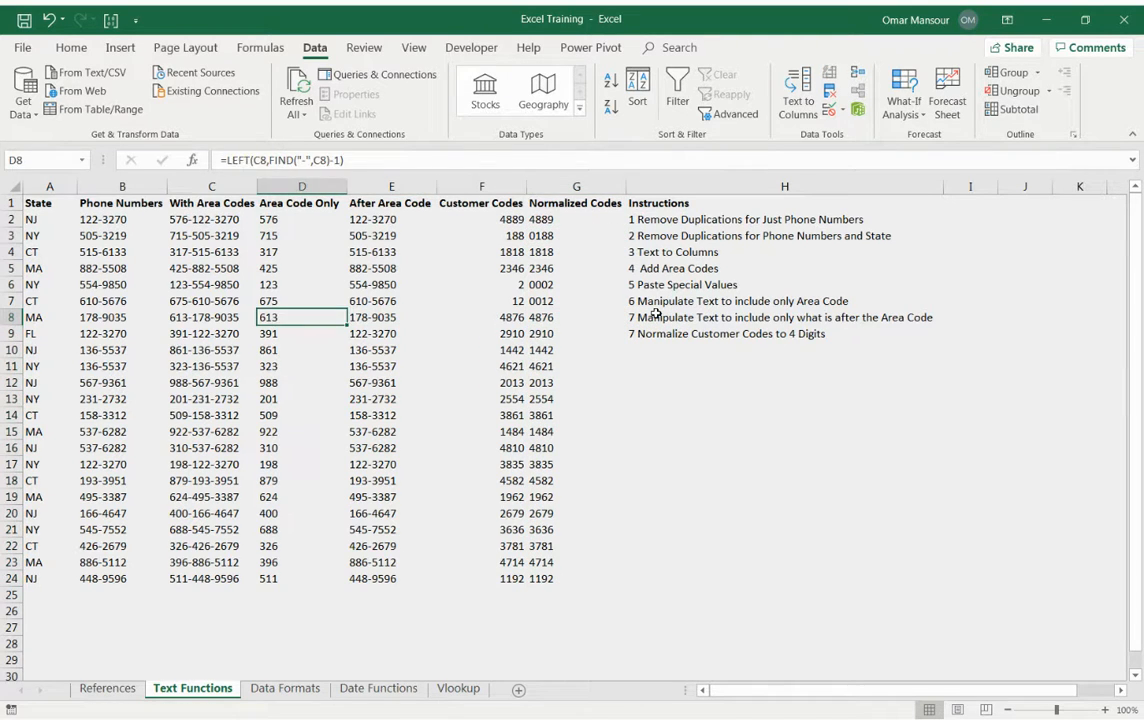
key("ctrl+Up")
key("ctrl+shift+Right")
key("shift+Left")
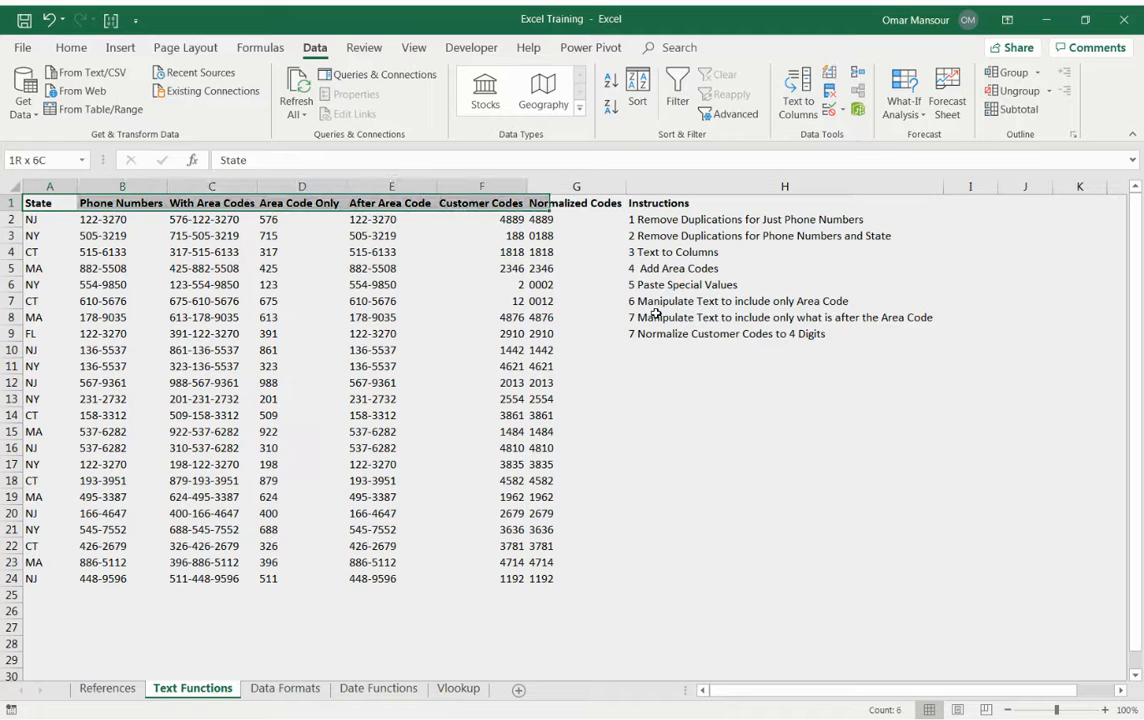
key("ctrl+shift+Down")
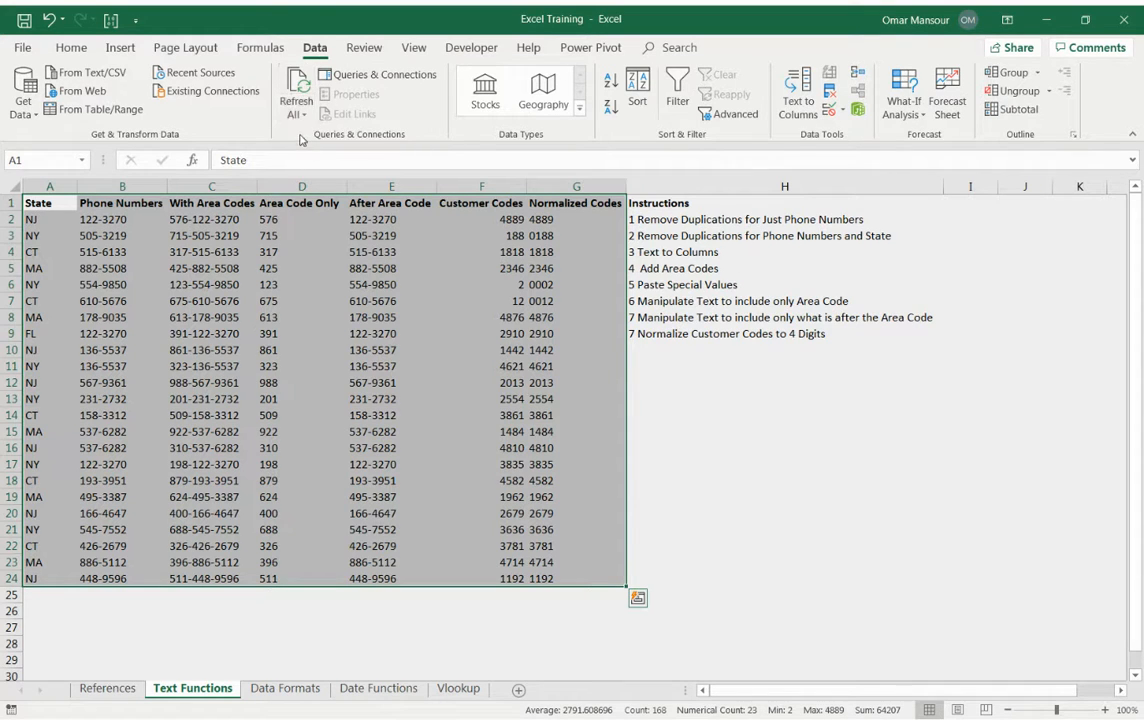
Create a PivotTable from the selected range on the existing Text Functions worksheet, placed at cell A27.
left_click(120, 47)
left_click(31, 90)
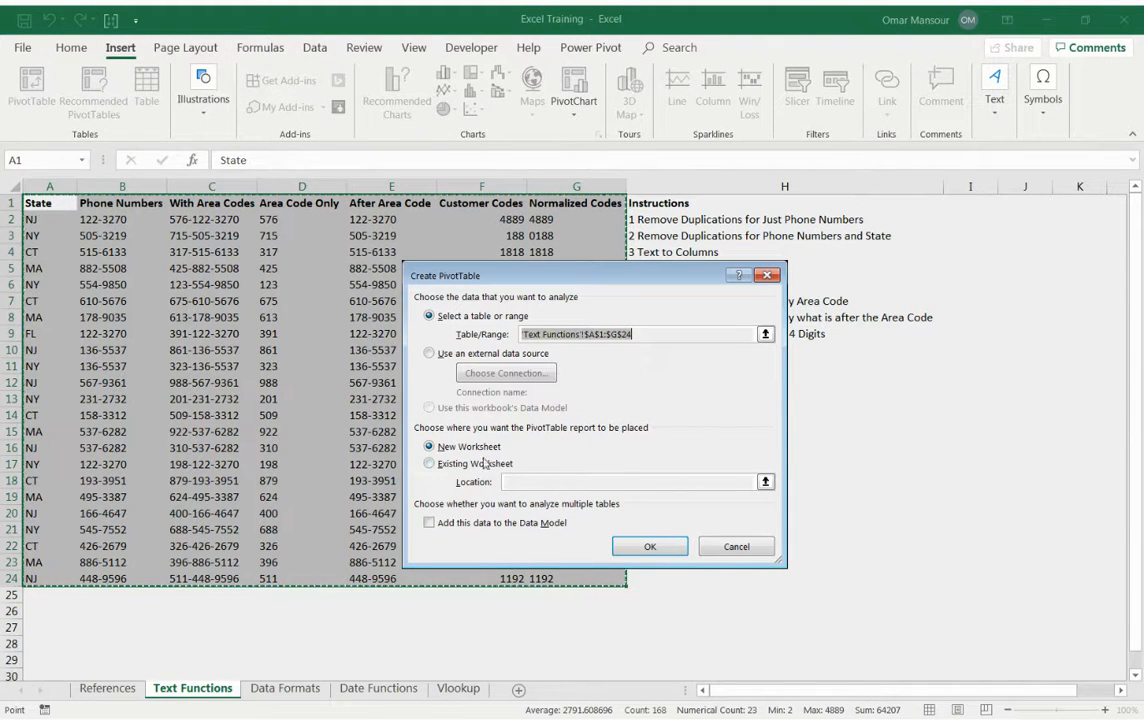
left_click(429, 463)
left_click(765, 481)
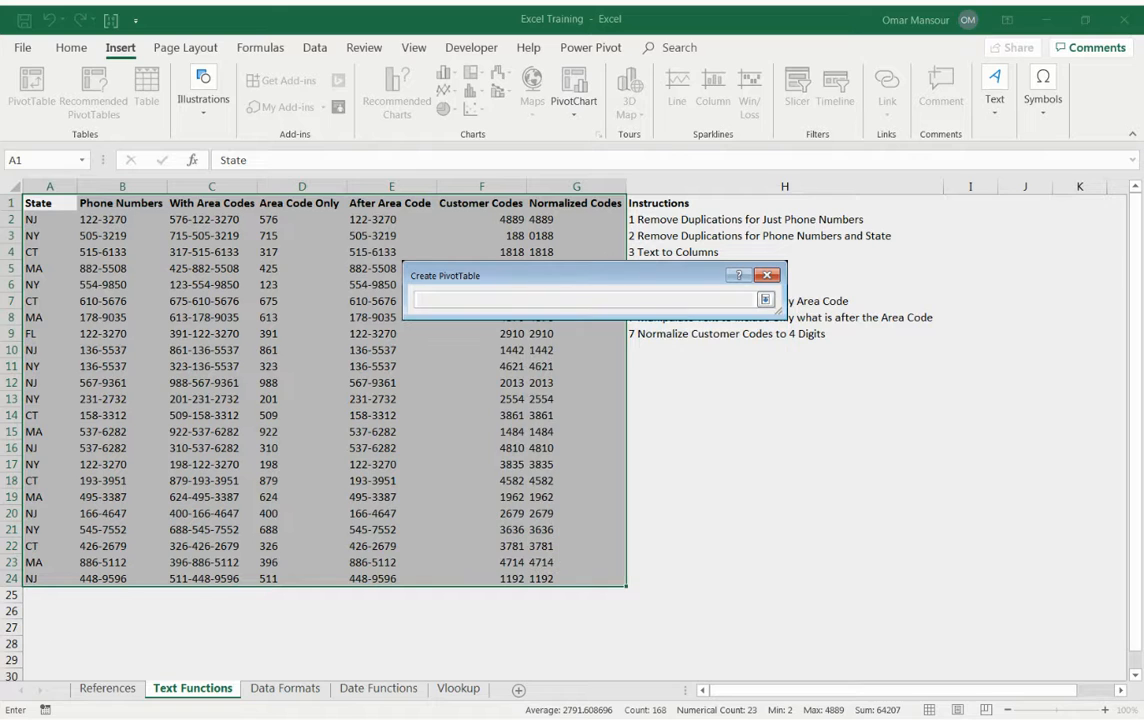
left_click(50, 626)
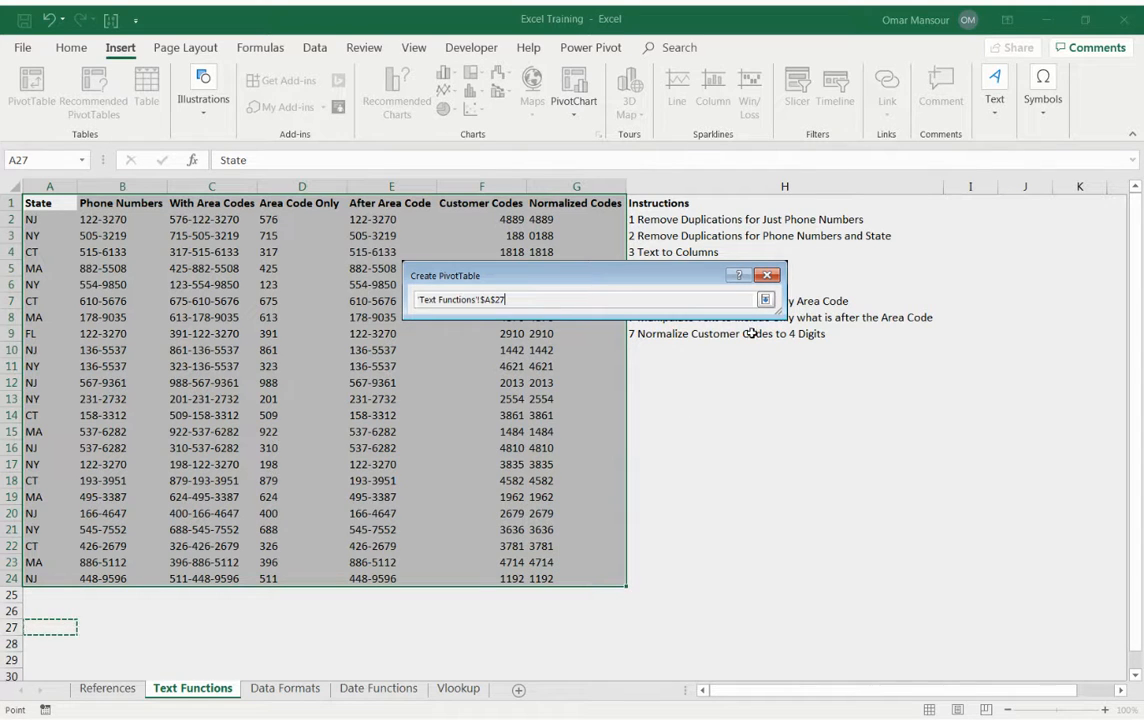
key("Return")
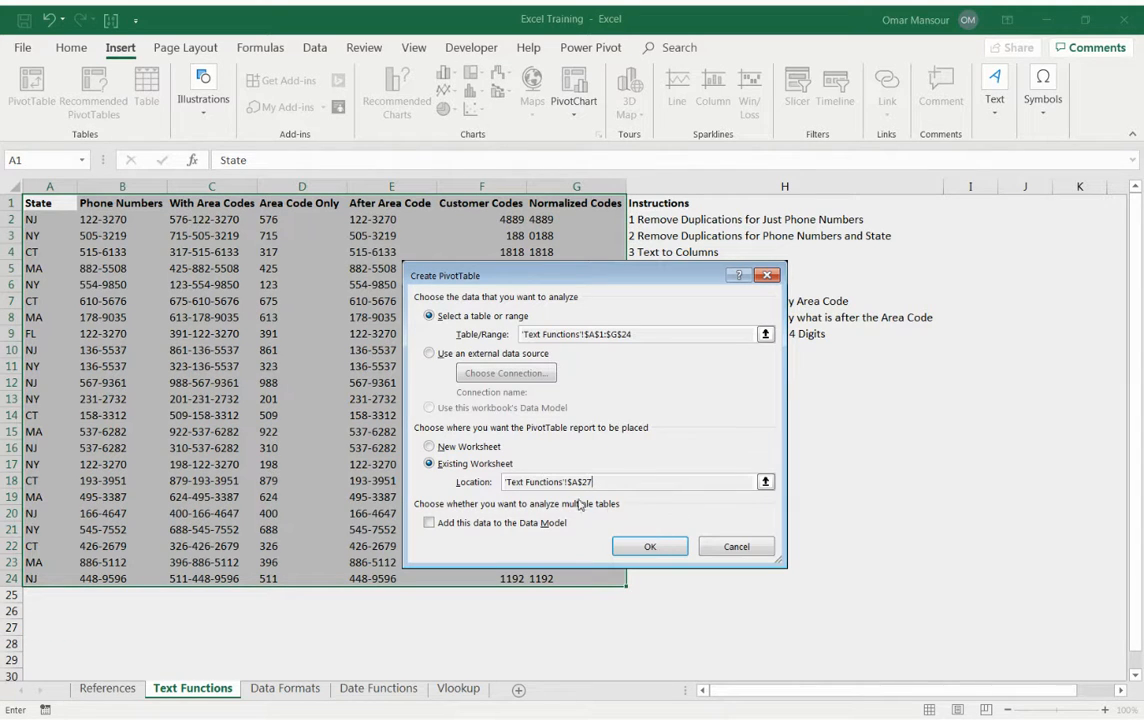
left_click(650, 546)
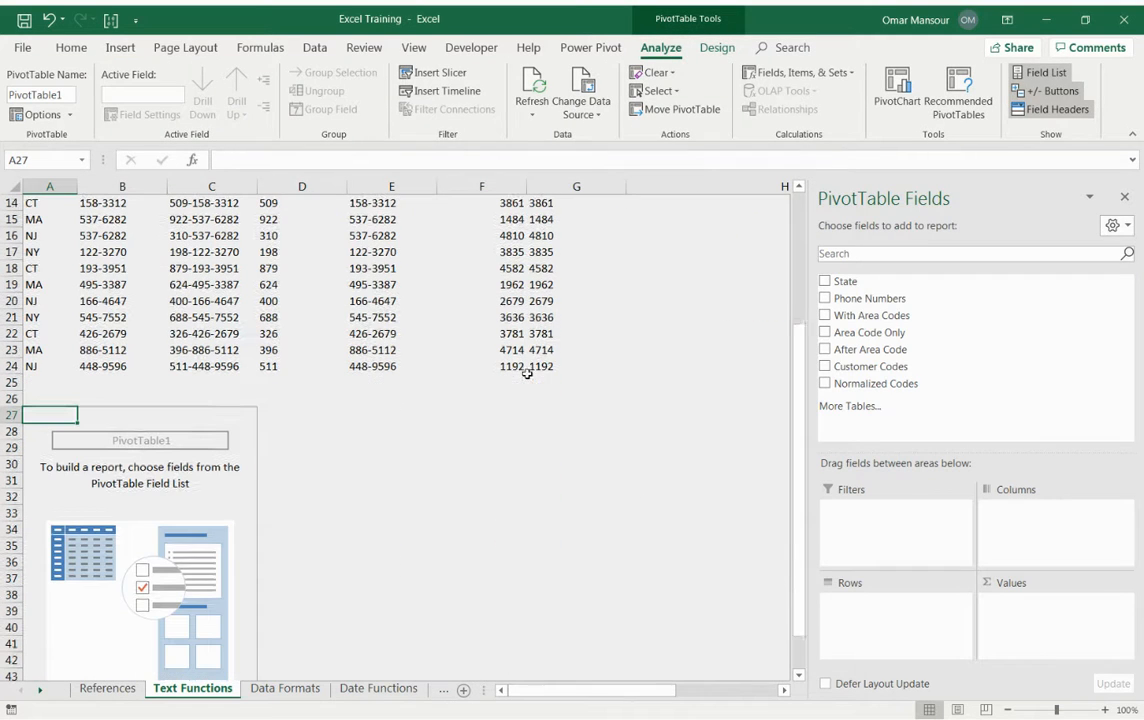
Lay out the PivotTable with State as rows and Phone Numbers and Customer Codes as values.
scroll(314, 396, "down", 1)
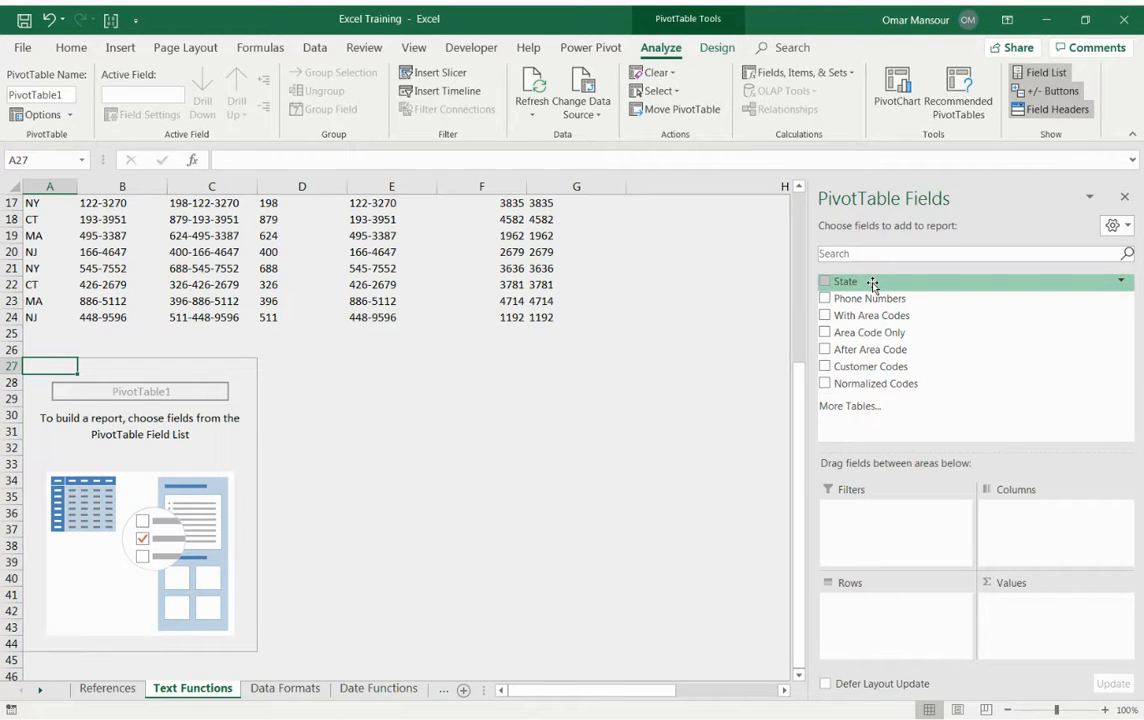
left_click_drag(872, 285, 896, 603)
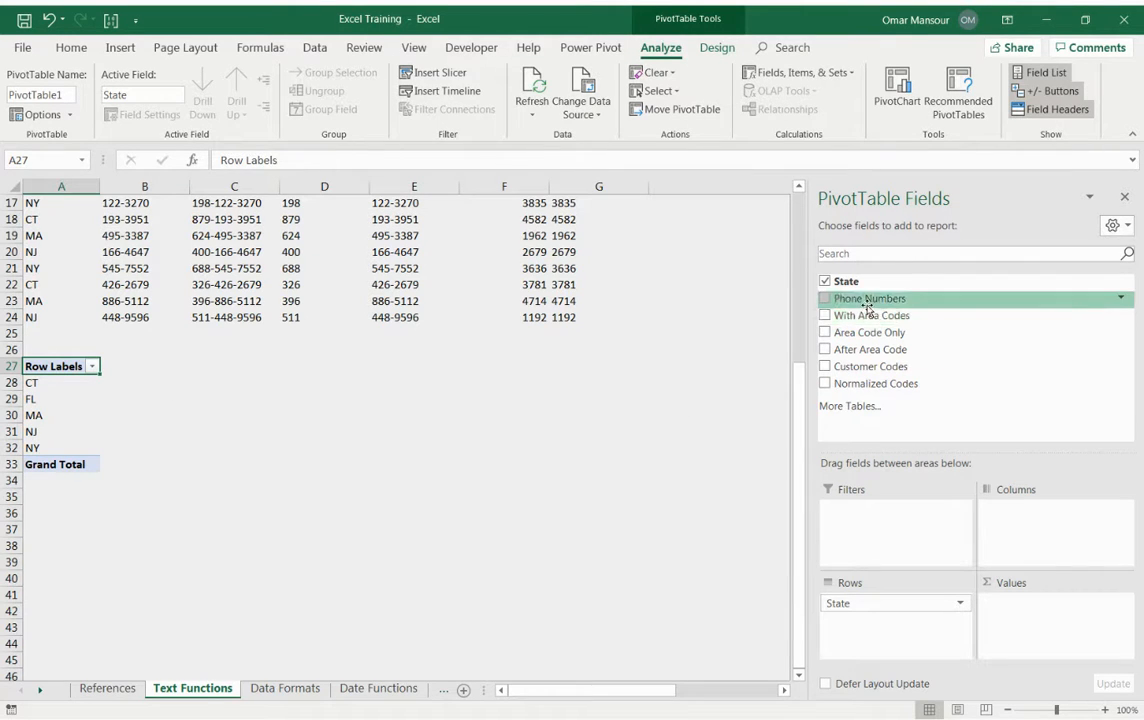
left_click_drag(862, 302, 1028, 617)
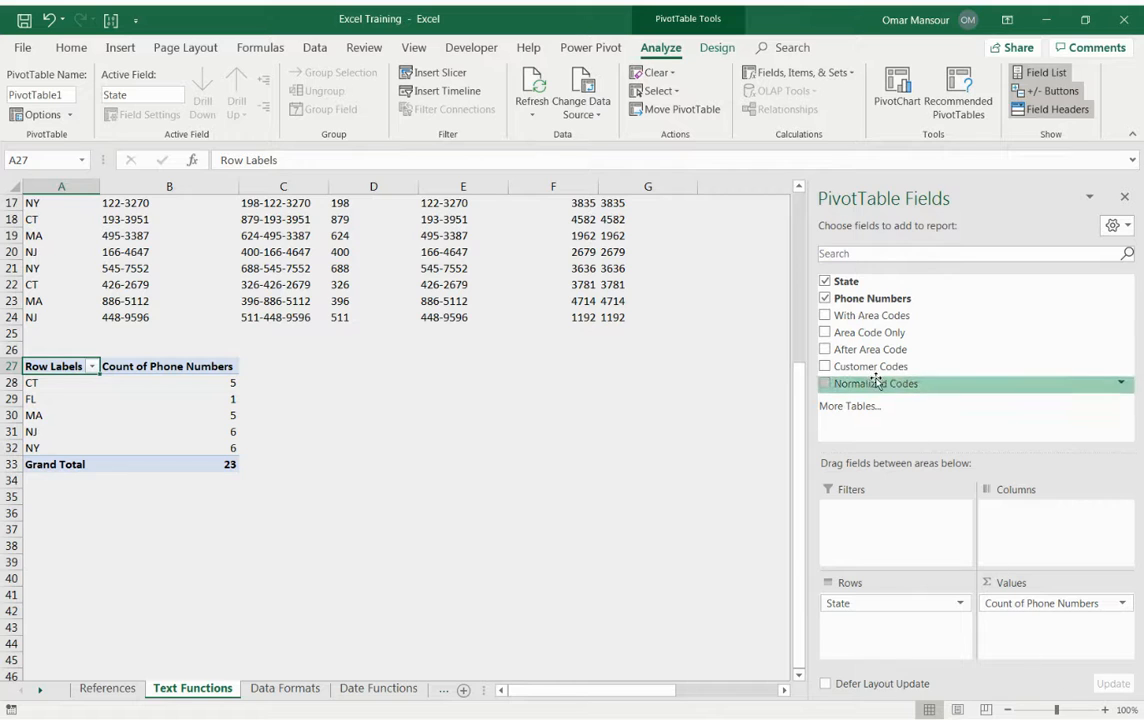
left_click_drag(876, 367, 1044, 628)
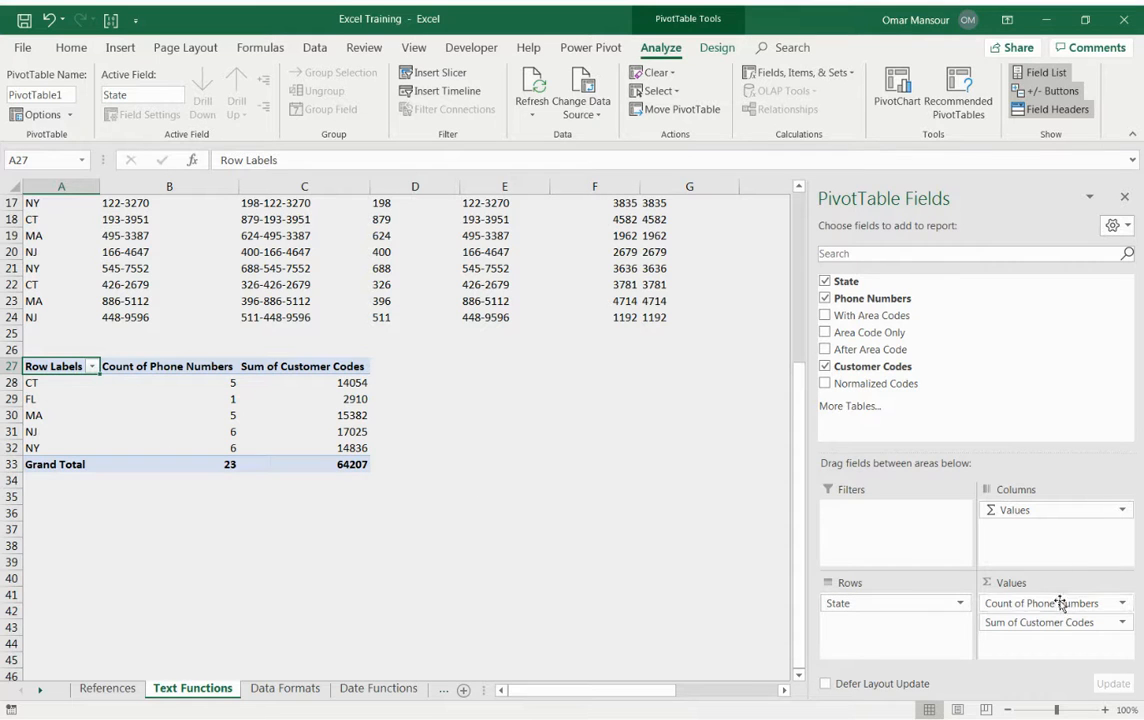
Summarize the PivotTable's Customer Codes values by Count instead of Sum.
left_click(1122, 622)
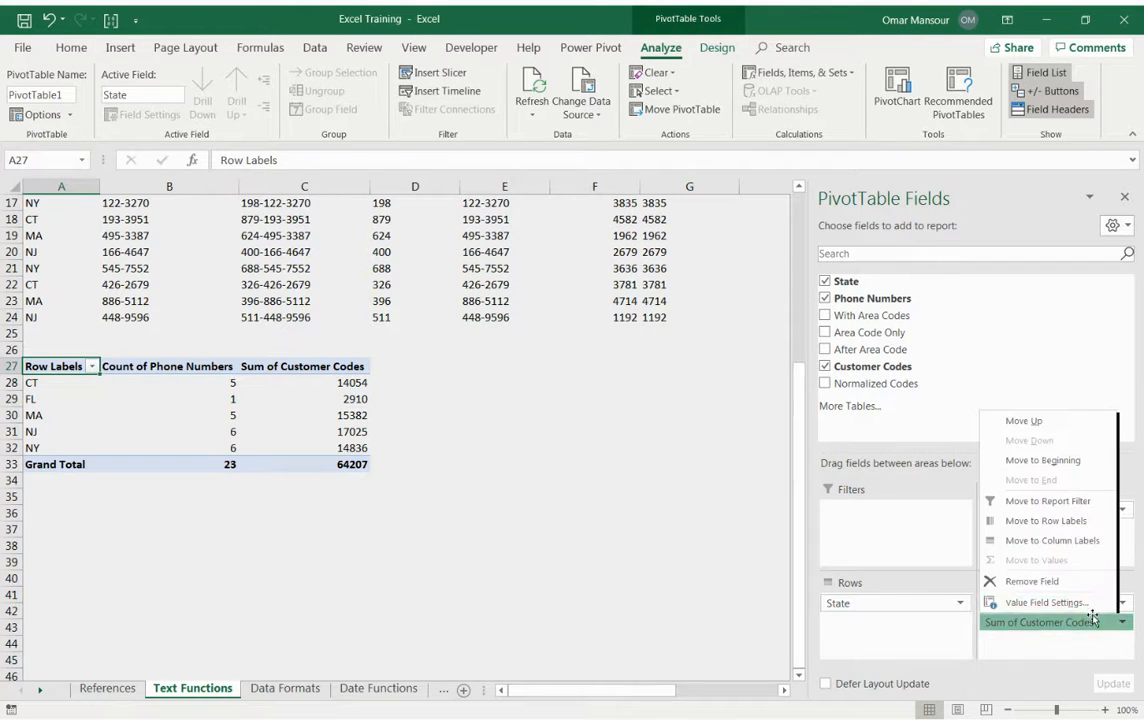
left_click(1000, 601)
left_click(458, 440)
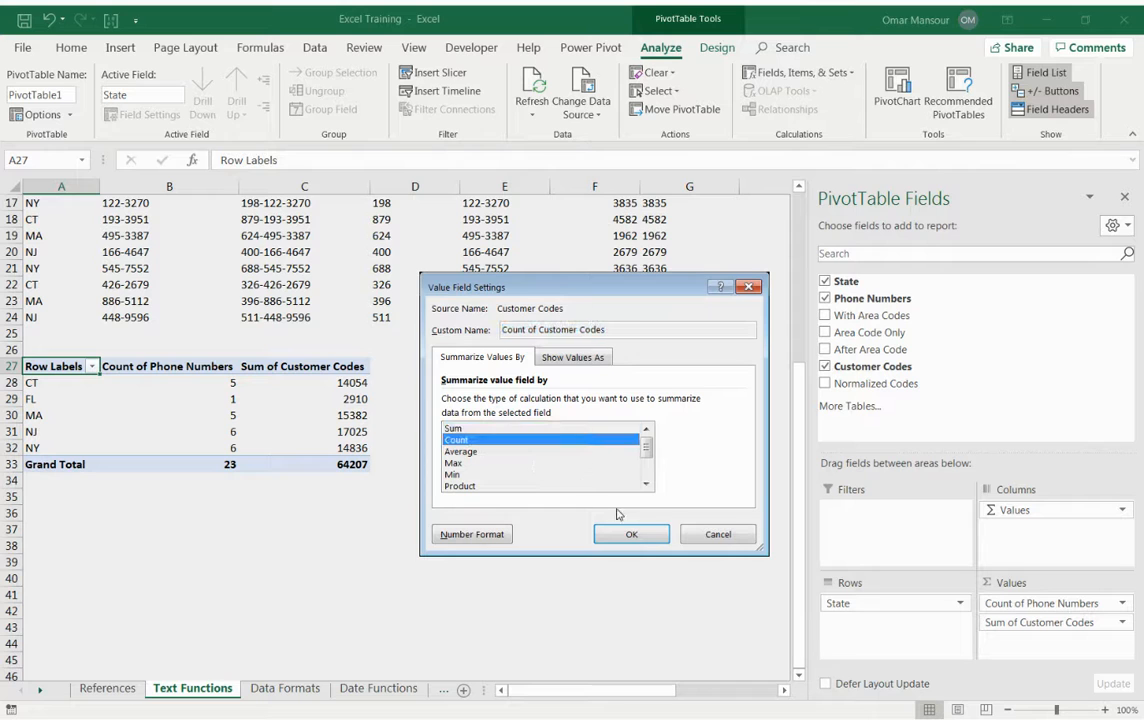
left_click(630, 536)
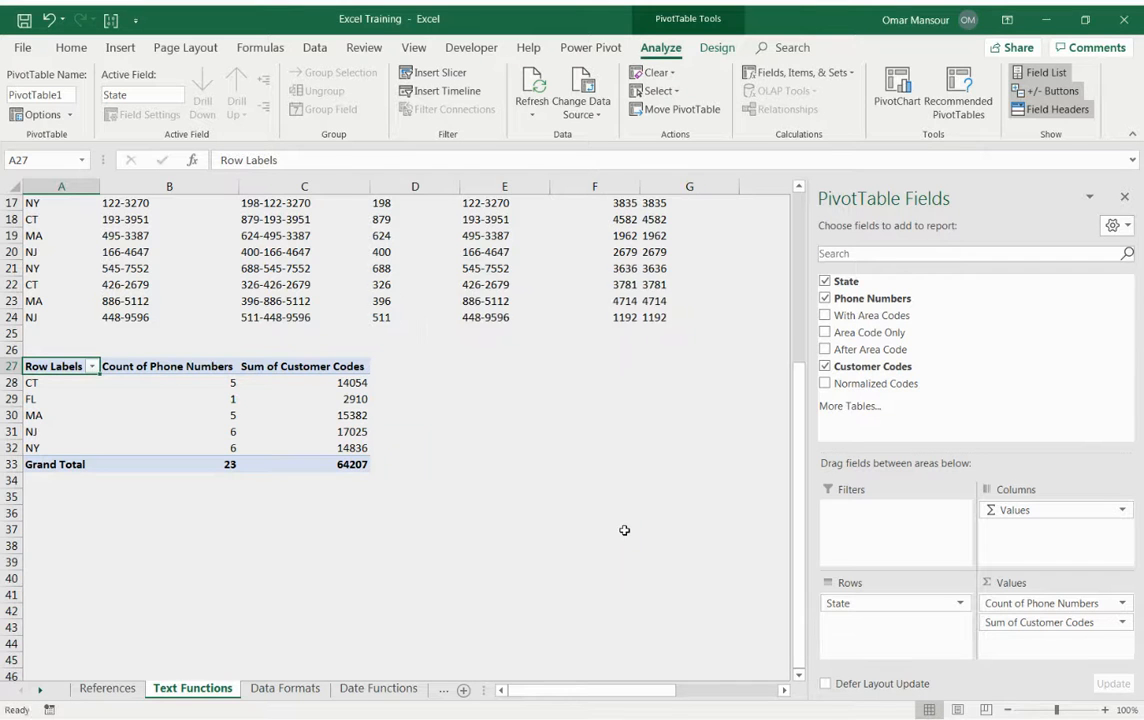
left_click(425, 465)
left_click(362, 384)
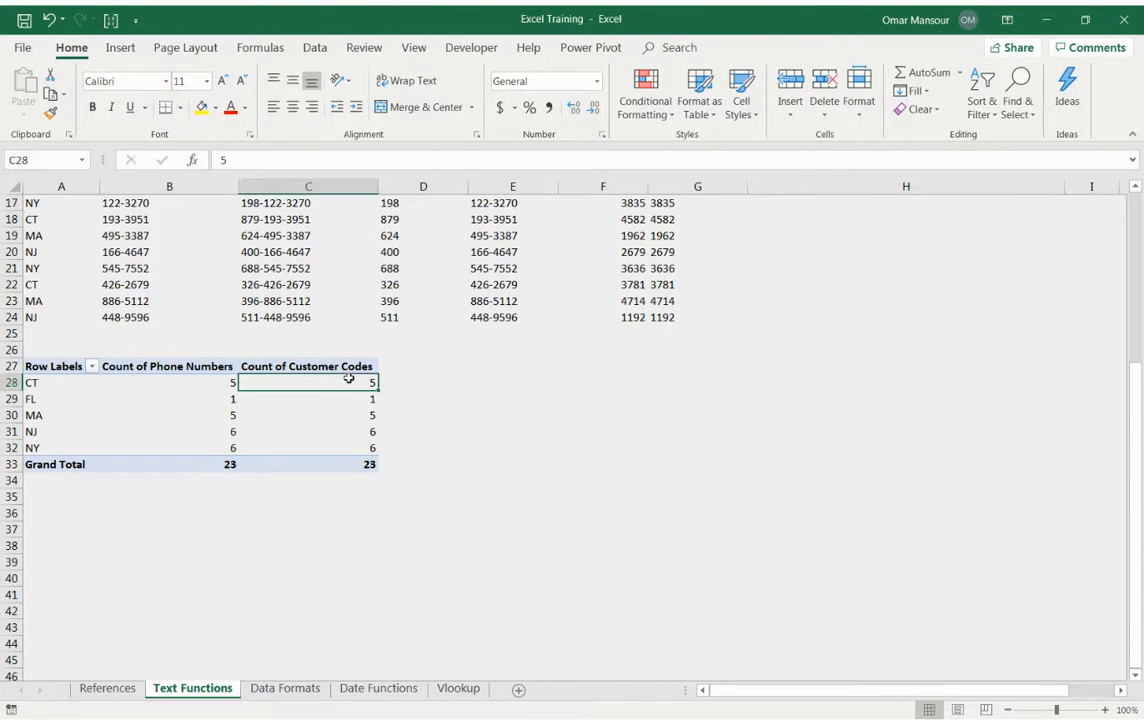